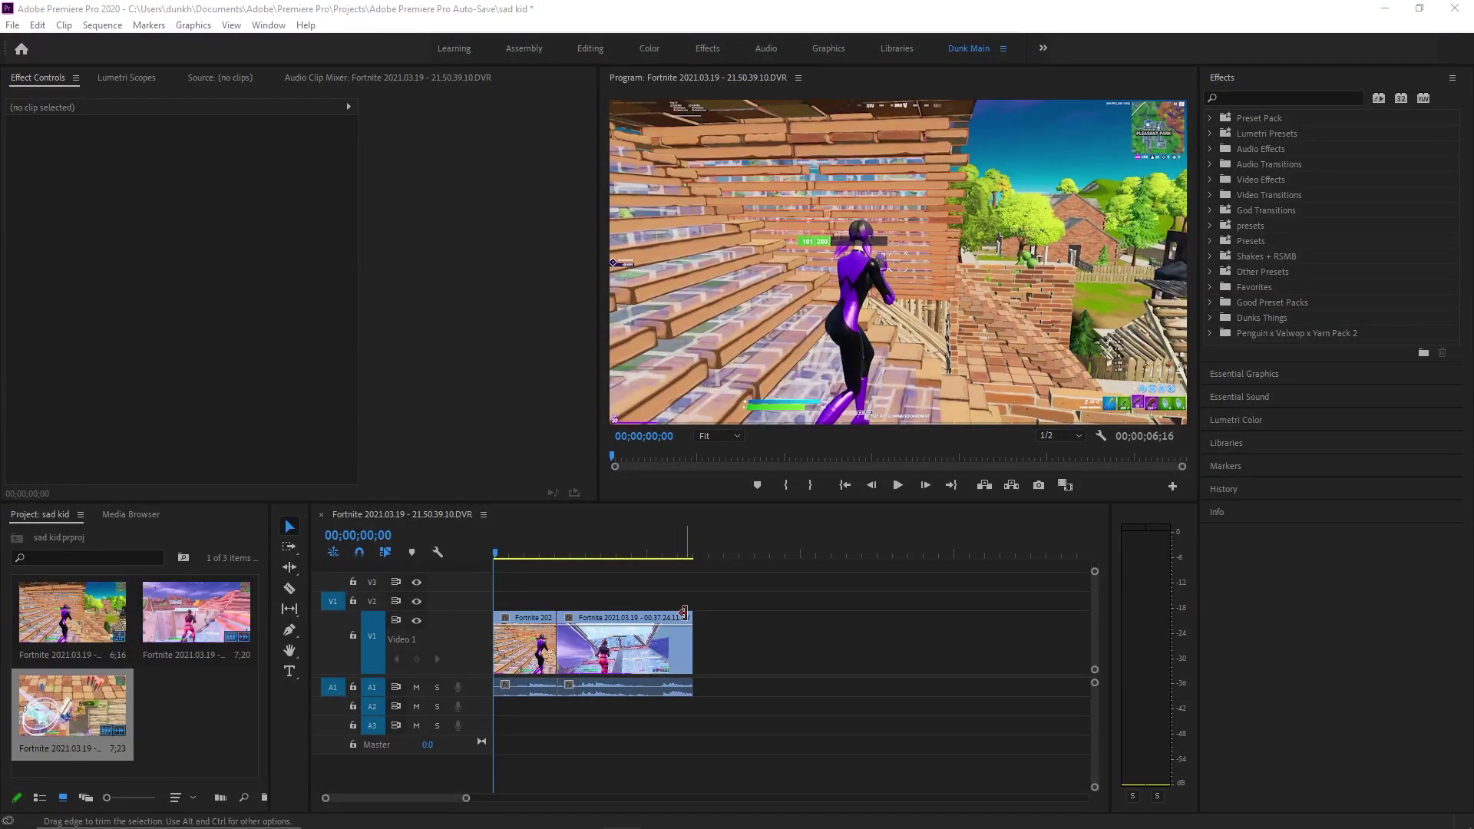
Park the playhead at 00;00;01;20 and unlink the audio from the video of both gameplay clips
drag(494, 553, 469, 523)
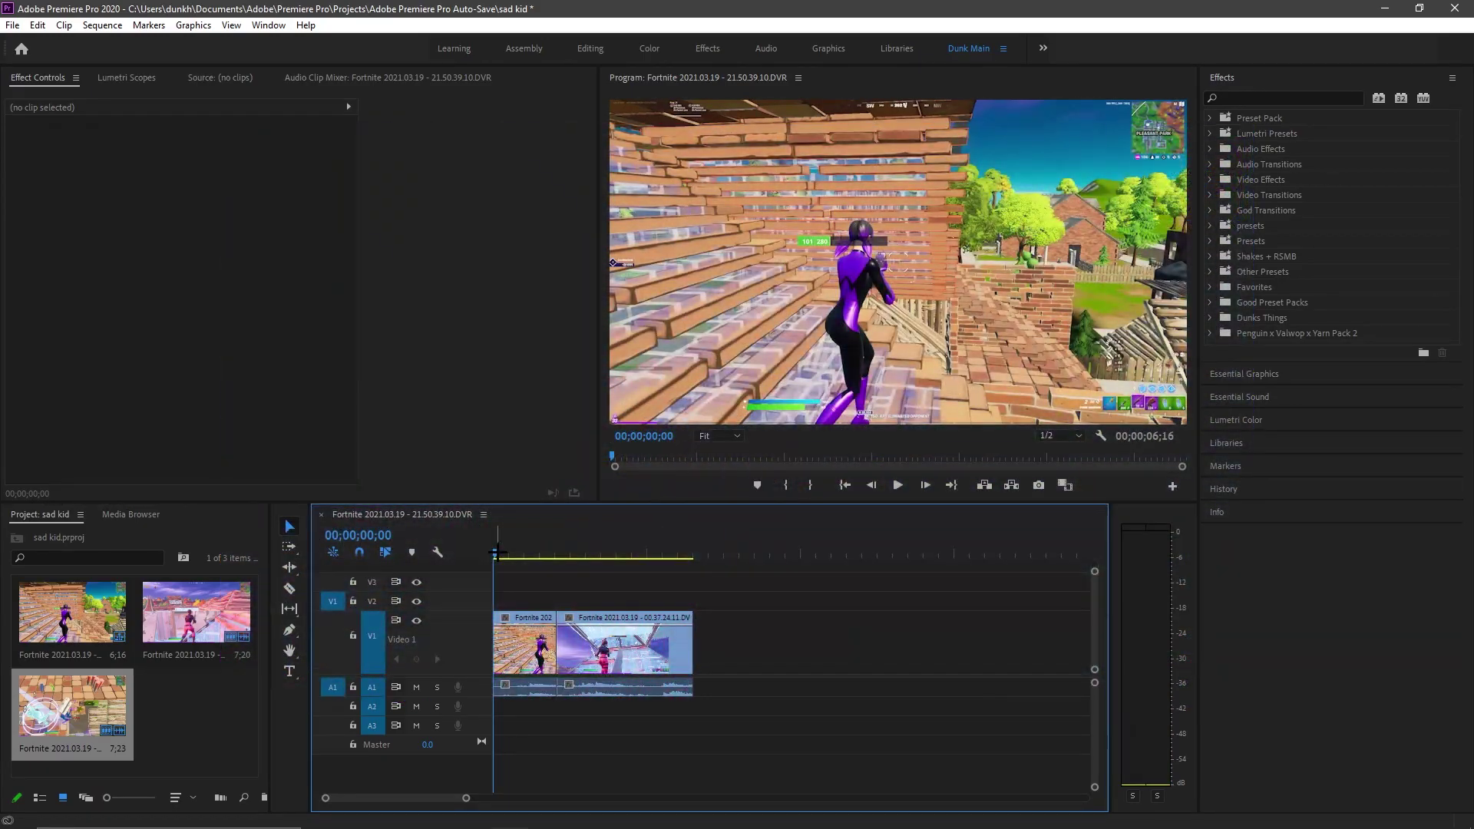
drag(498, 552, 545, 542)
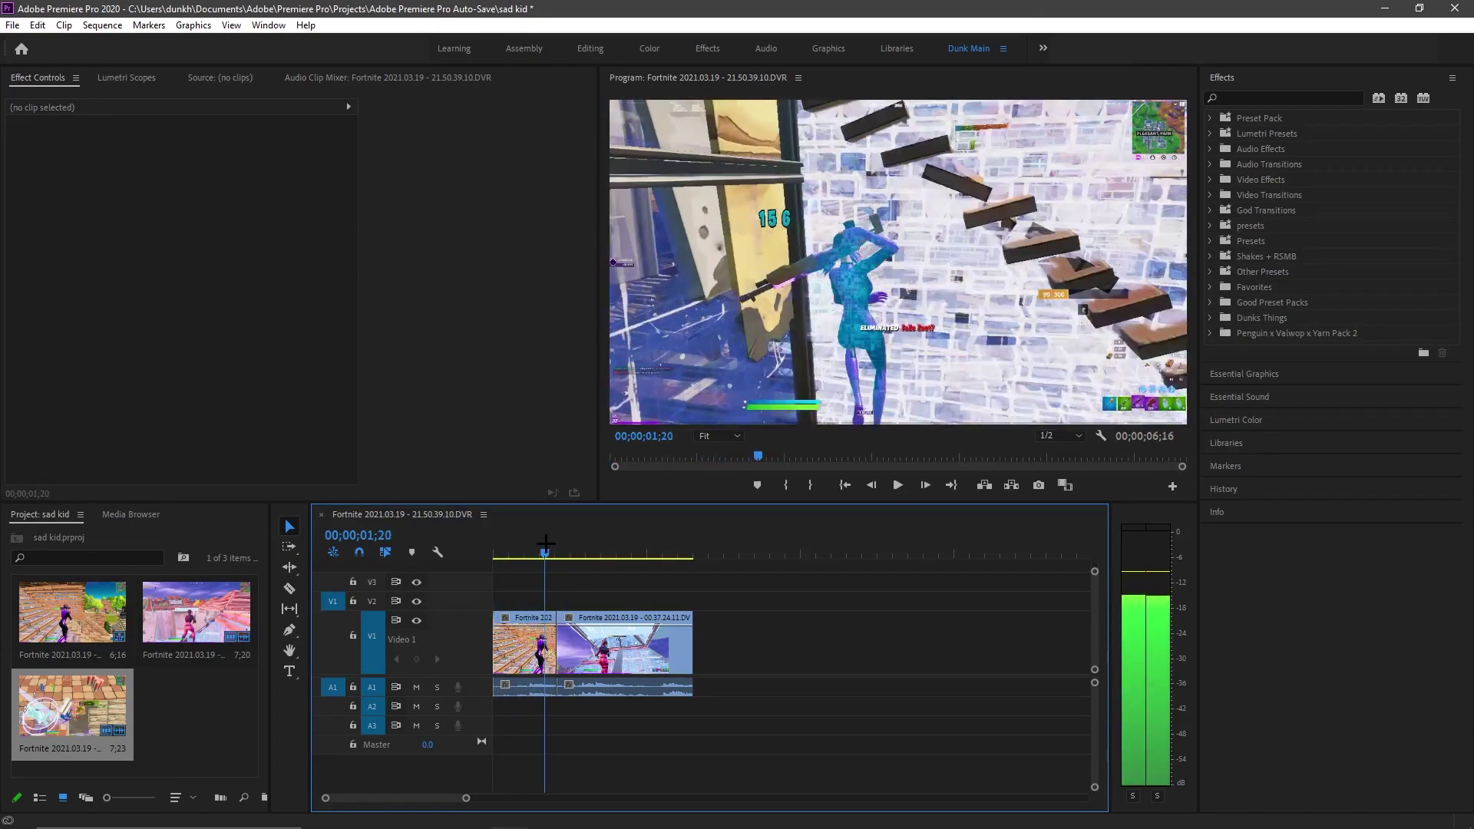
click(534, 637)
right_click(536, 640)
click(578, 328)
right_click(611, 653)
click(642, 313)
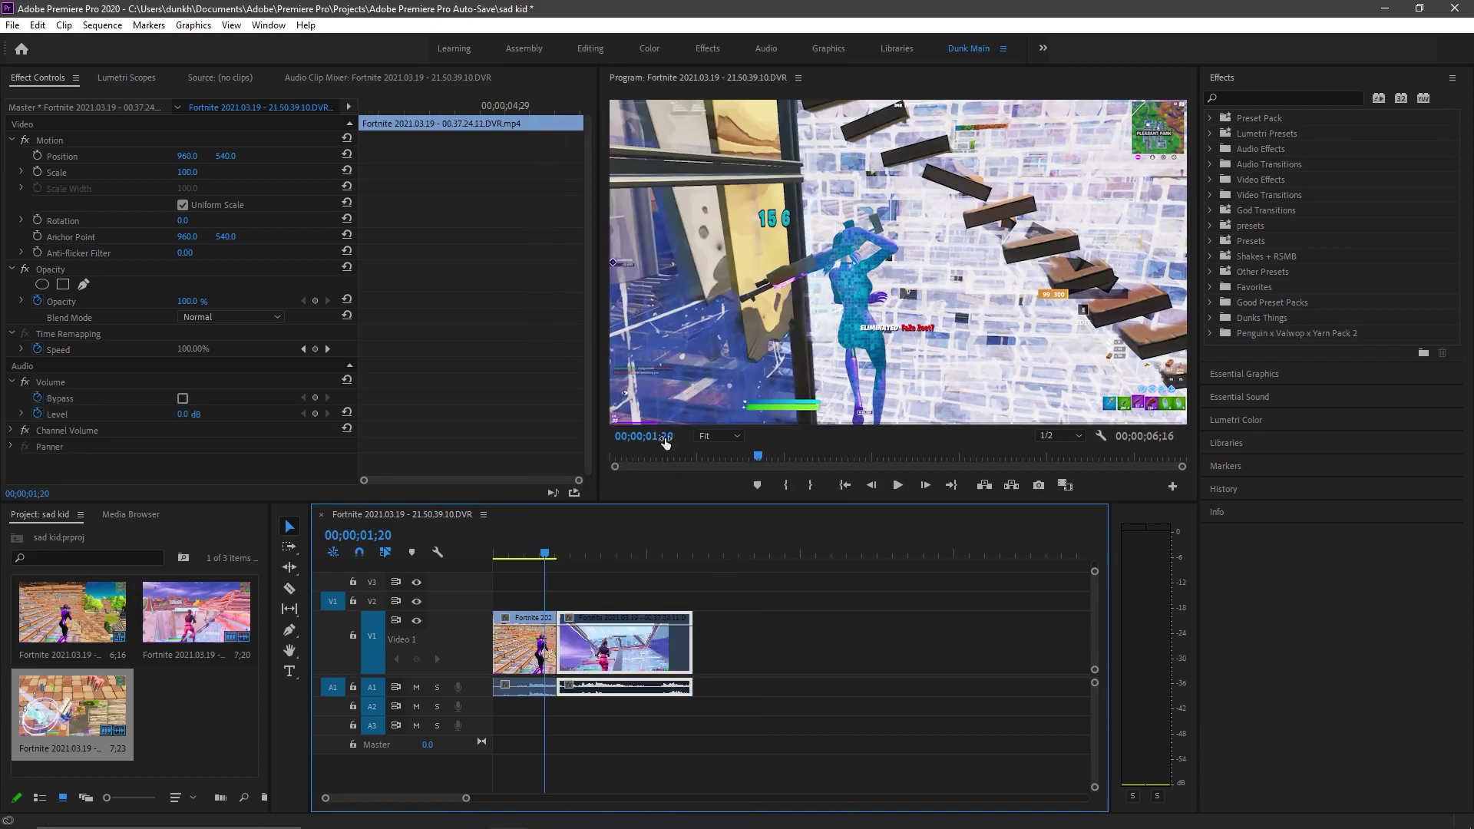
right_click(616, 618)
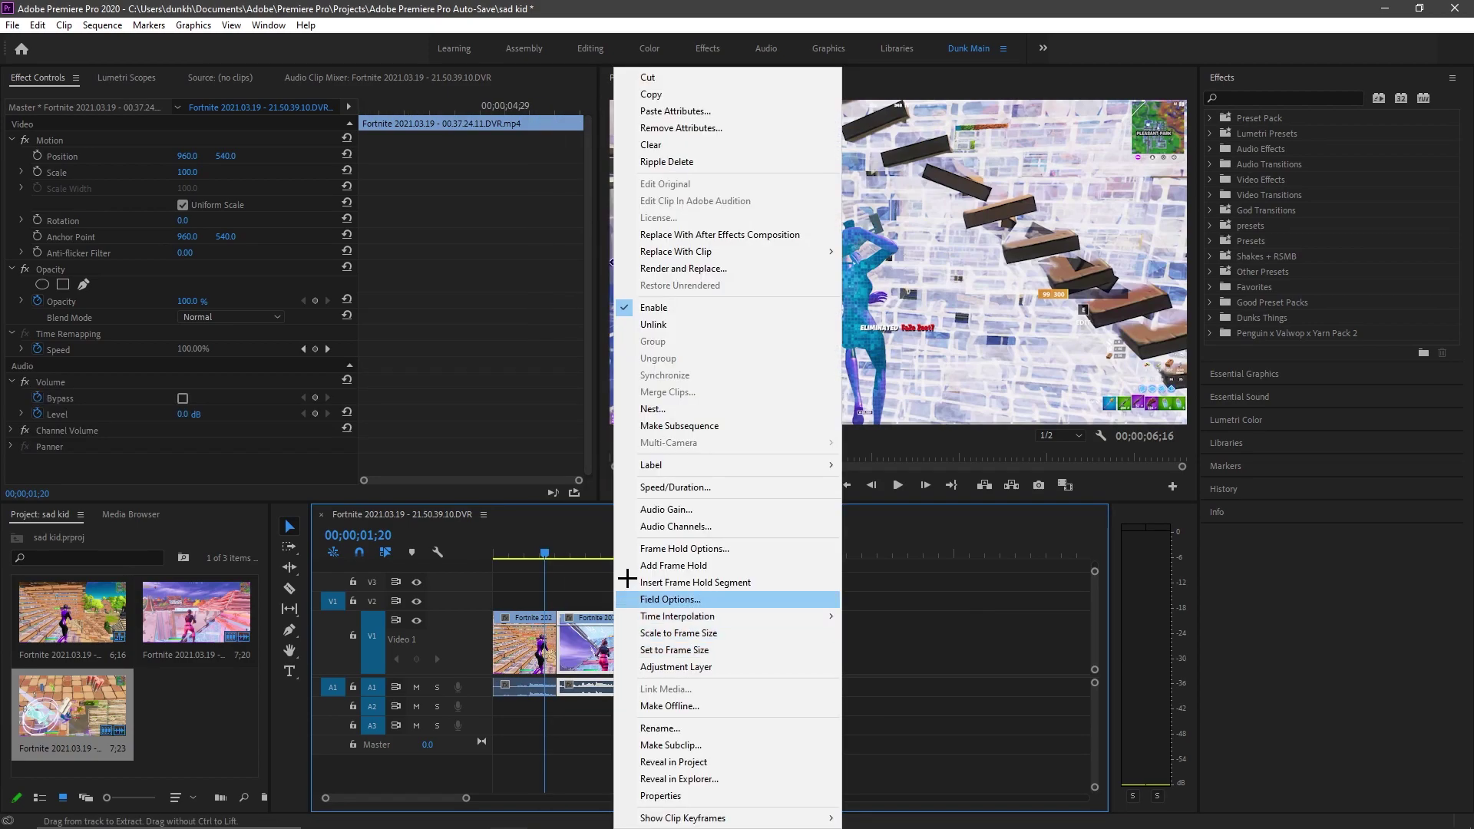
click(651, 325)
click(614, 589)
Set the program preview's playback resolution to Full and select the first gameplay clip's video
click(529, 639)
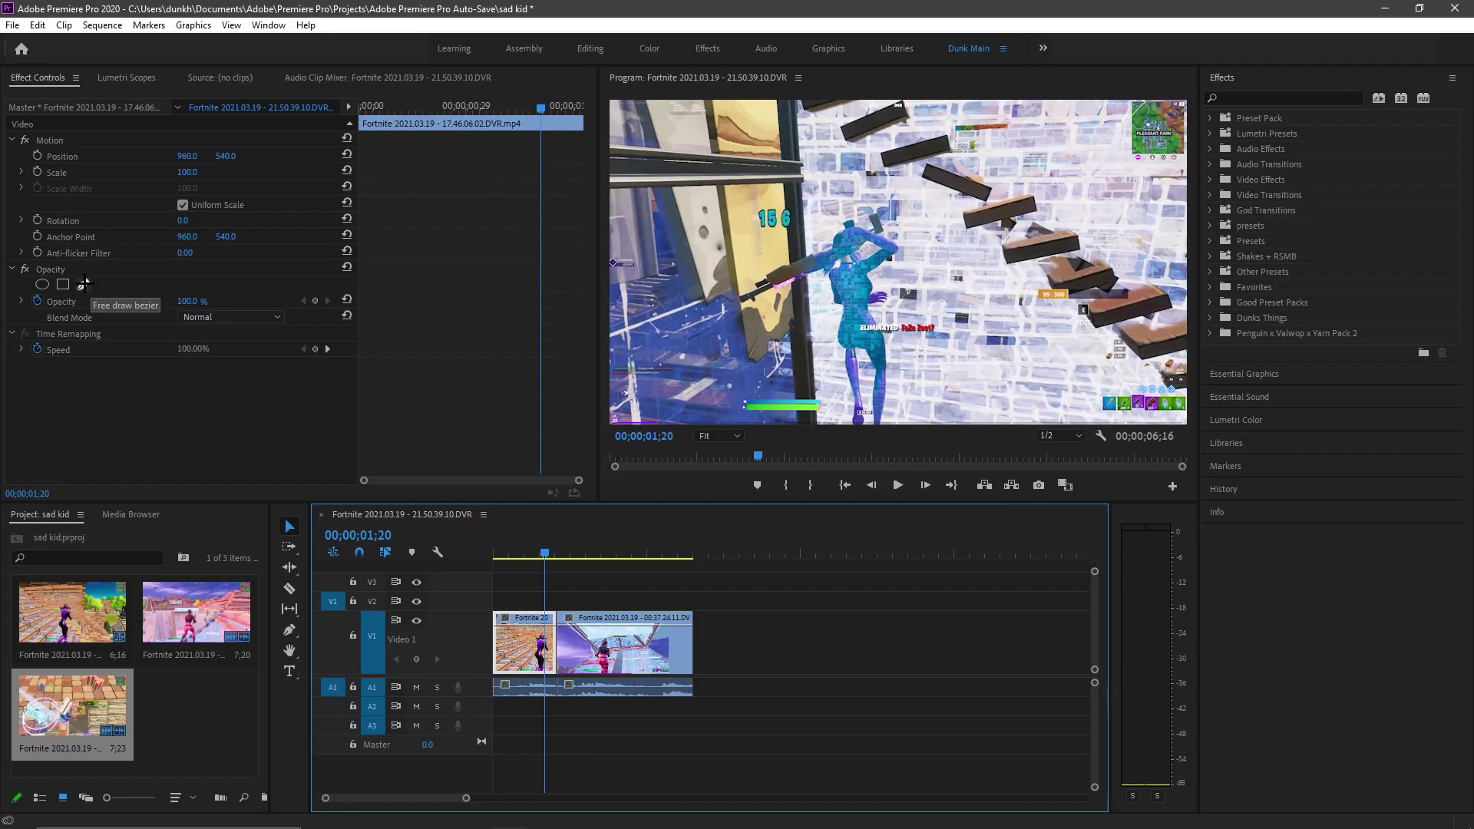
click(750, 614)
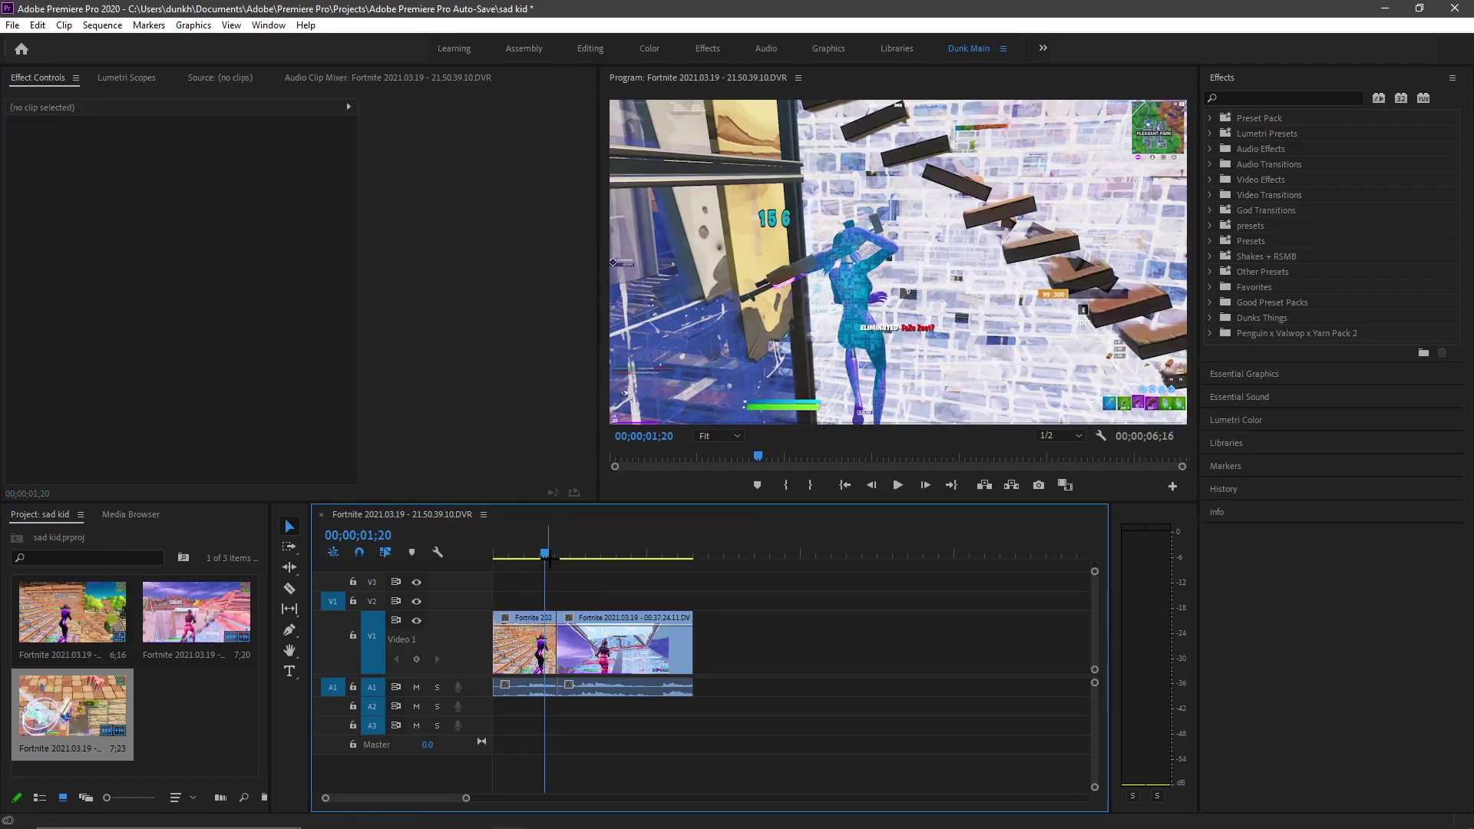
click(522, 639)
click(1059, 435)
click(1052, 451)
click(841, 622)
click(535, 635)
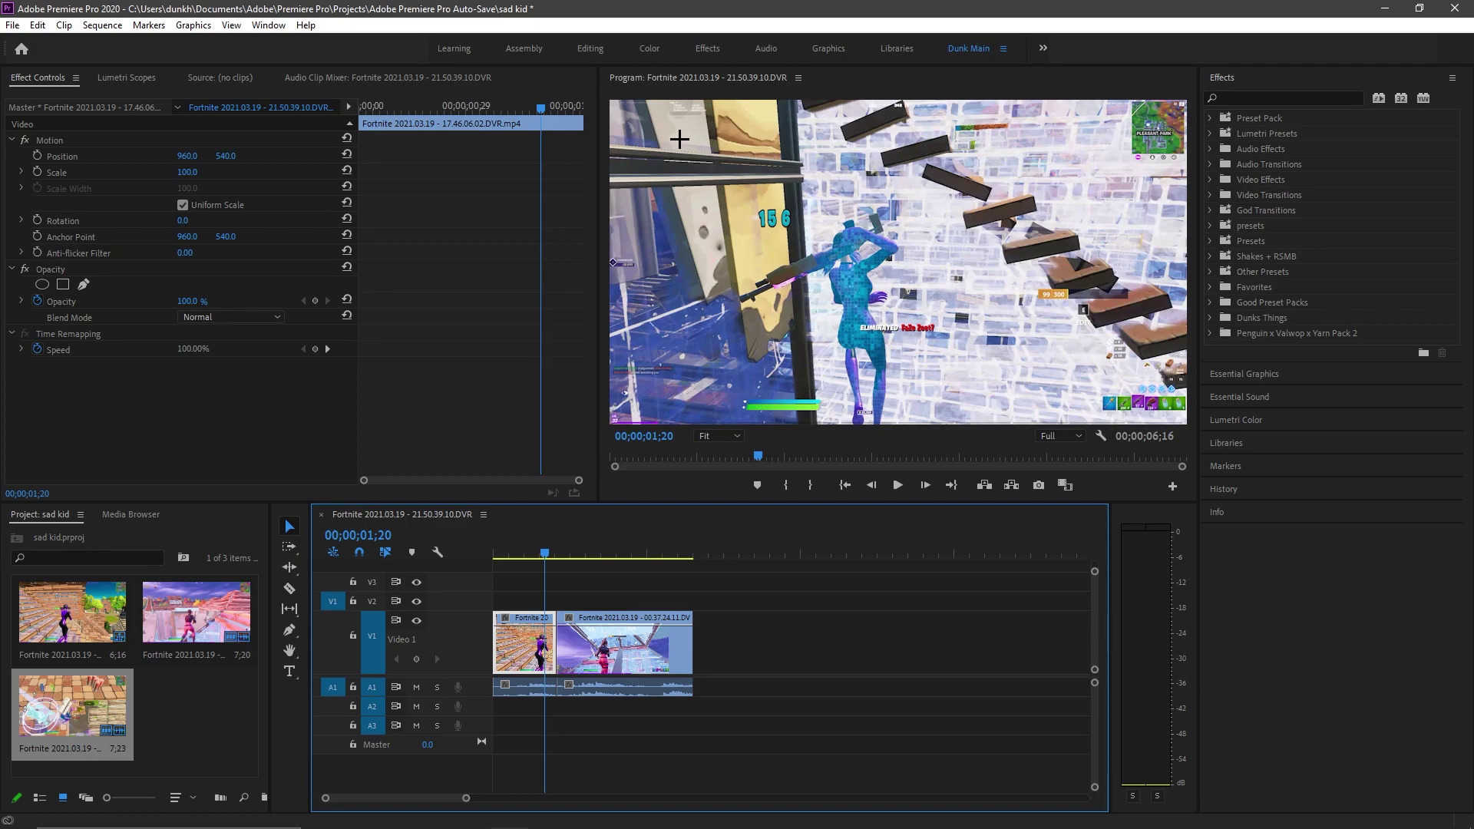
Capture a screen snip of the whole program preview frame and open it in Snip & Sketch
key(super+shift+s)
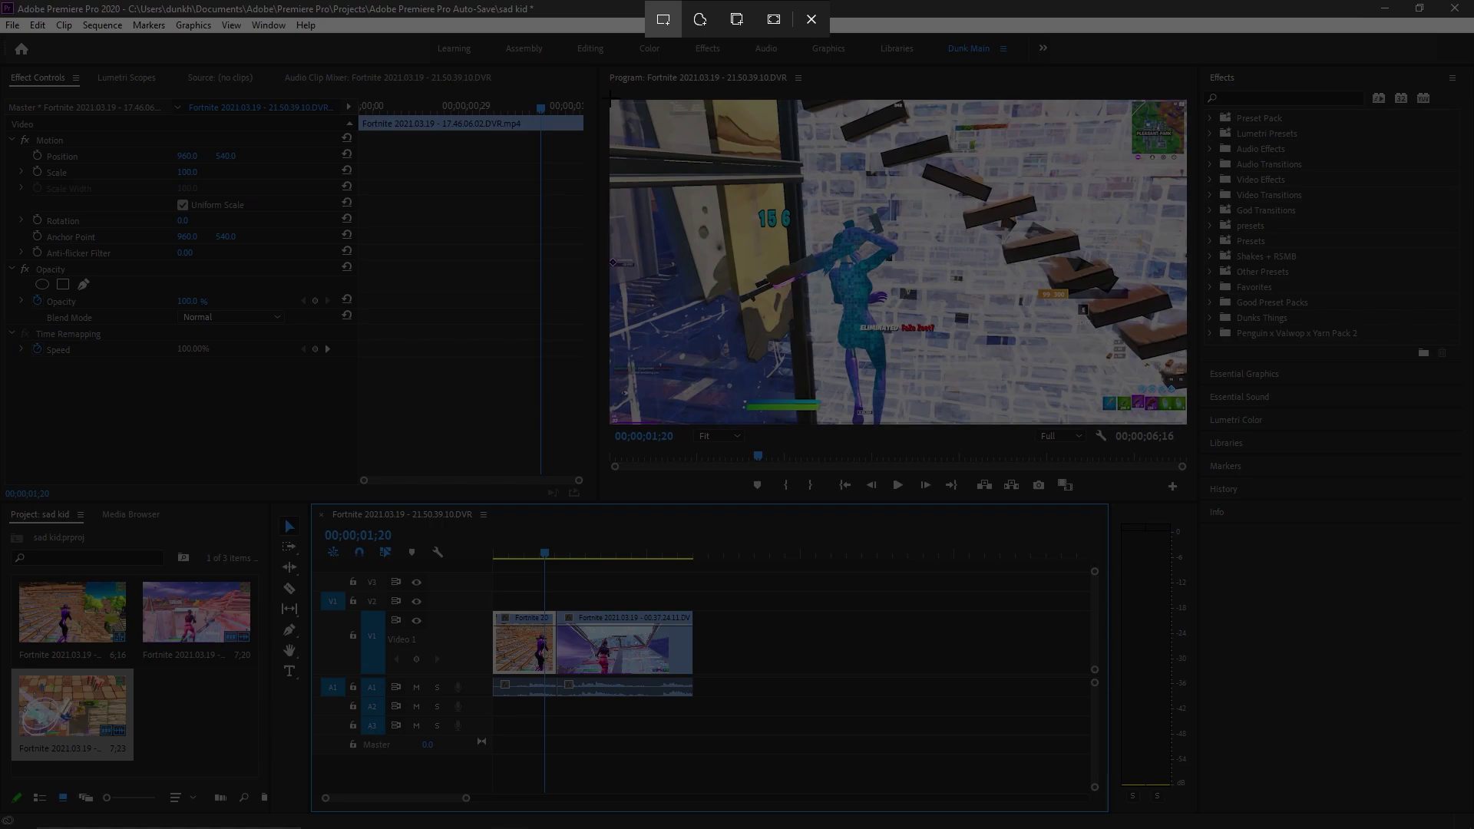
drag(611, 99, 1187, 424)
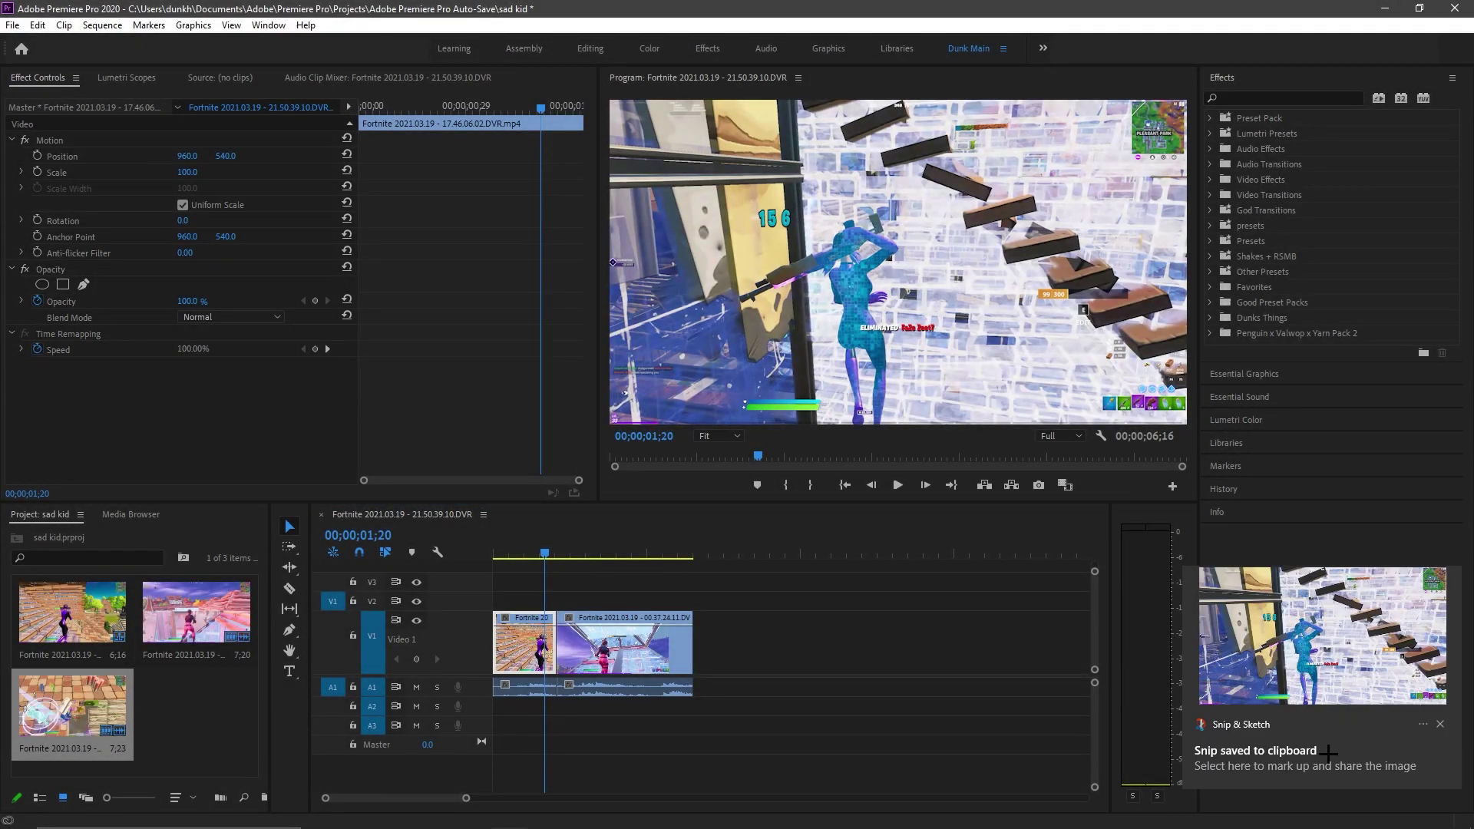
click(1327, 755)
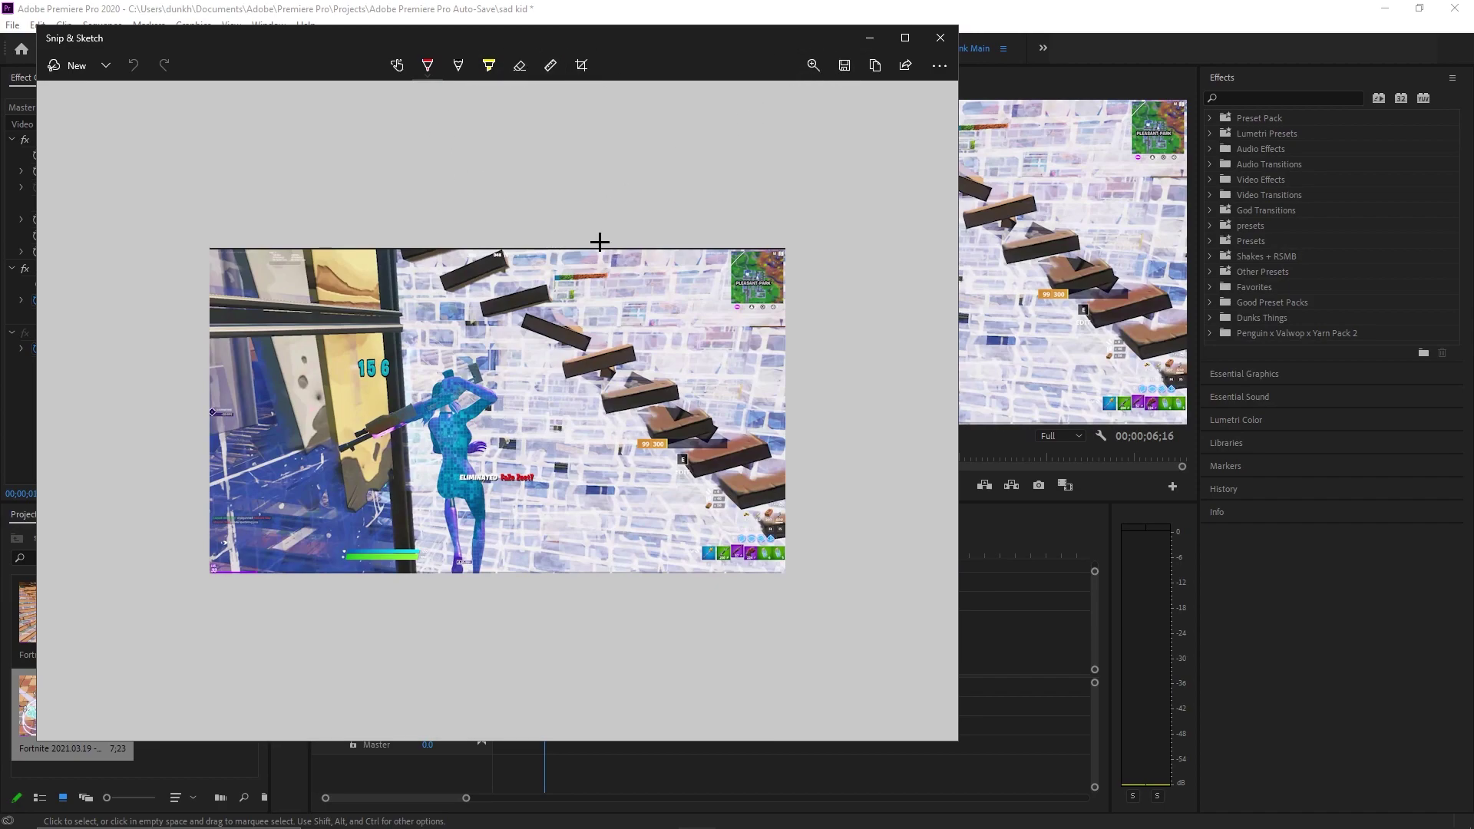
Save the snip as an image in the Downloads folder and close Snip & Sketch
key(ctrl+s)
scroll(115, 261, up, 1)
click(106, 230)
click(637, 415)
click(940, 37)
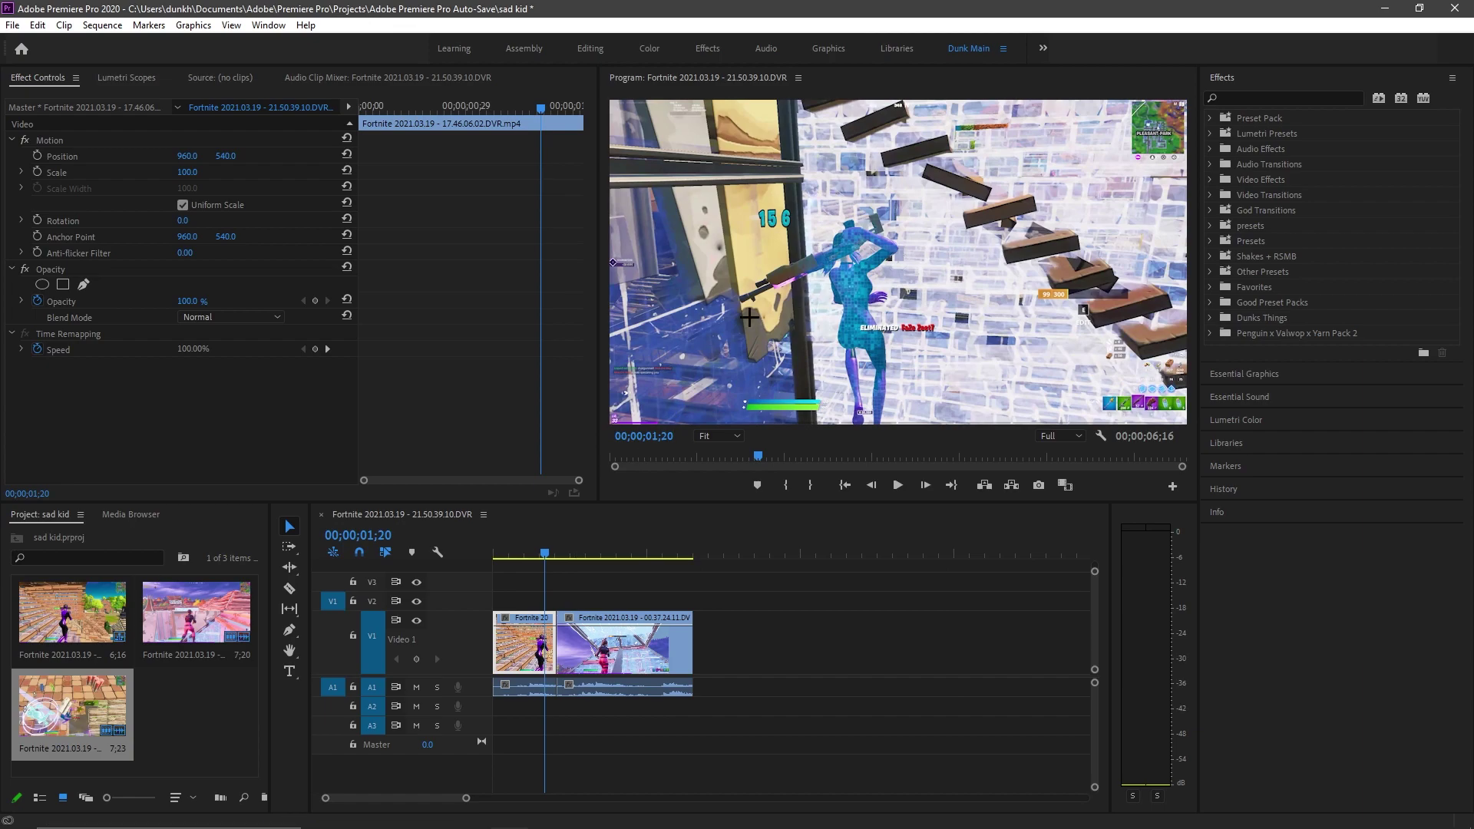
Import the saved screenshot from the Downloads folder and place it on track V2 starting at the playhead
right_click(179, 723)
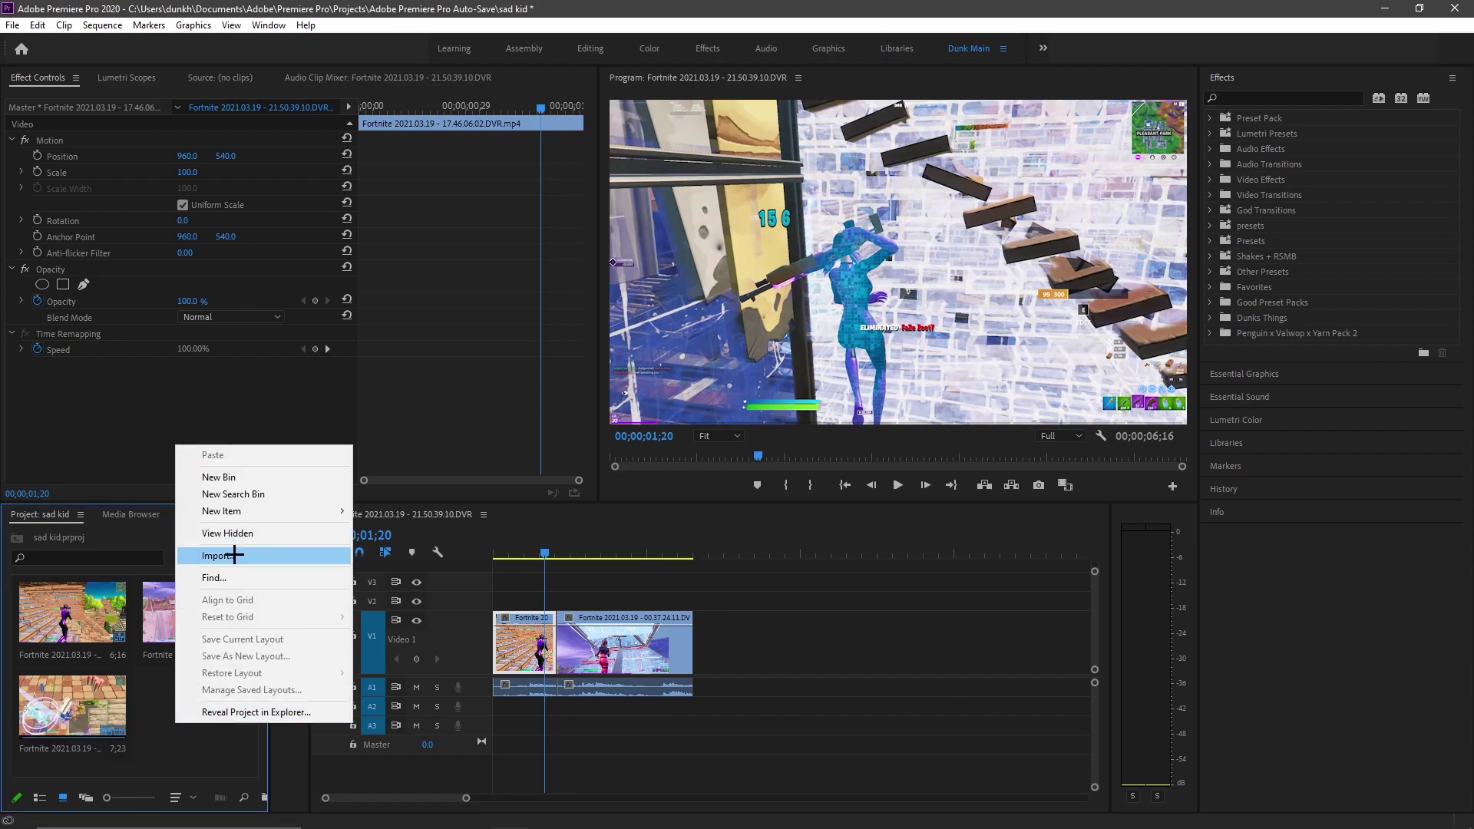
click(234, 553)
scroll(126, 346, down, 1)
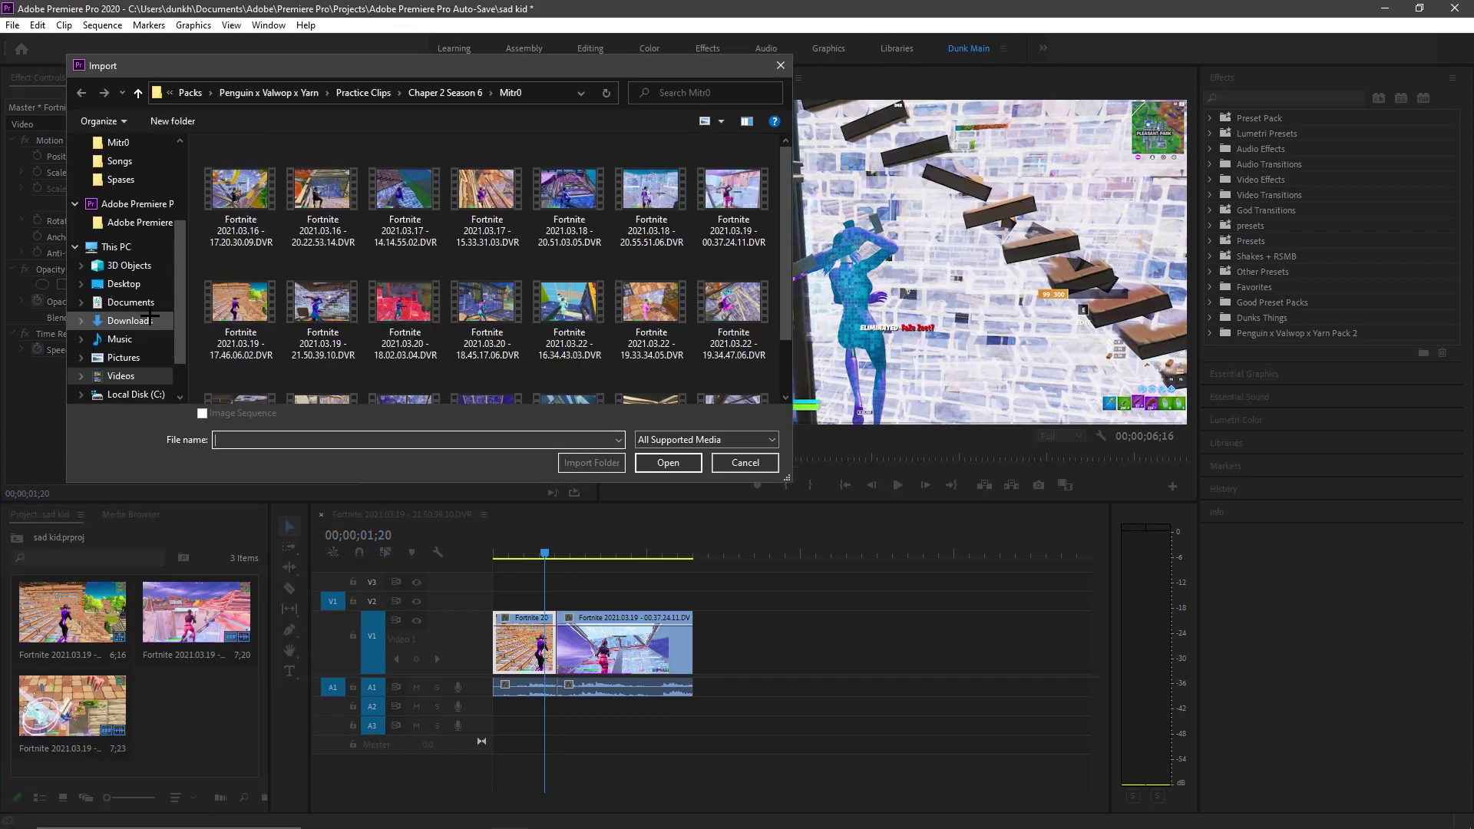
click(130, 320)
double_click(272, 187)
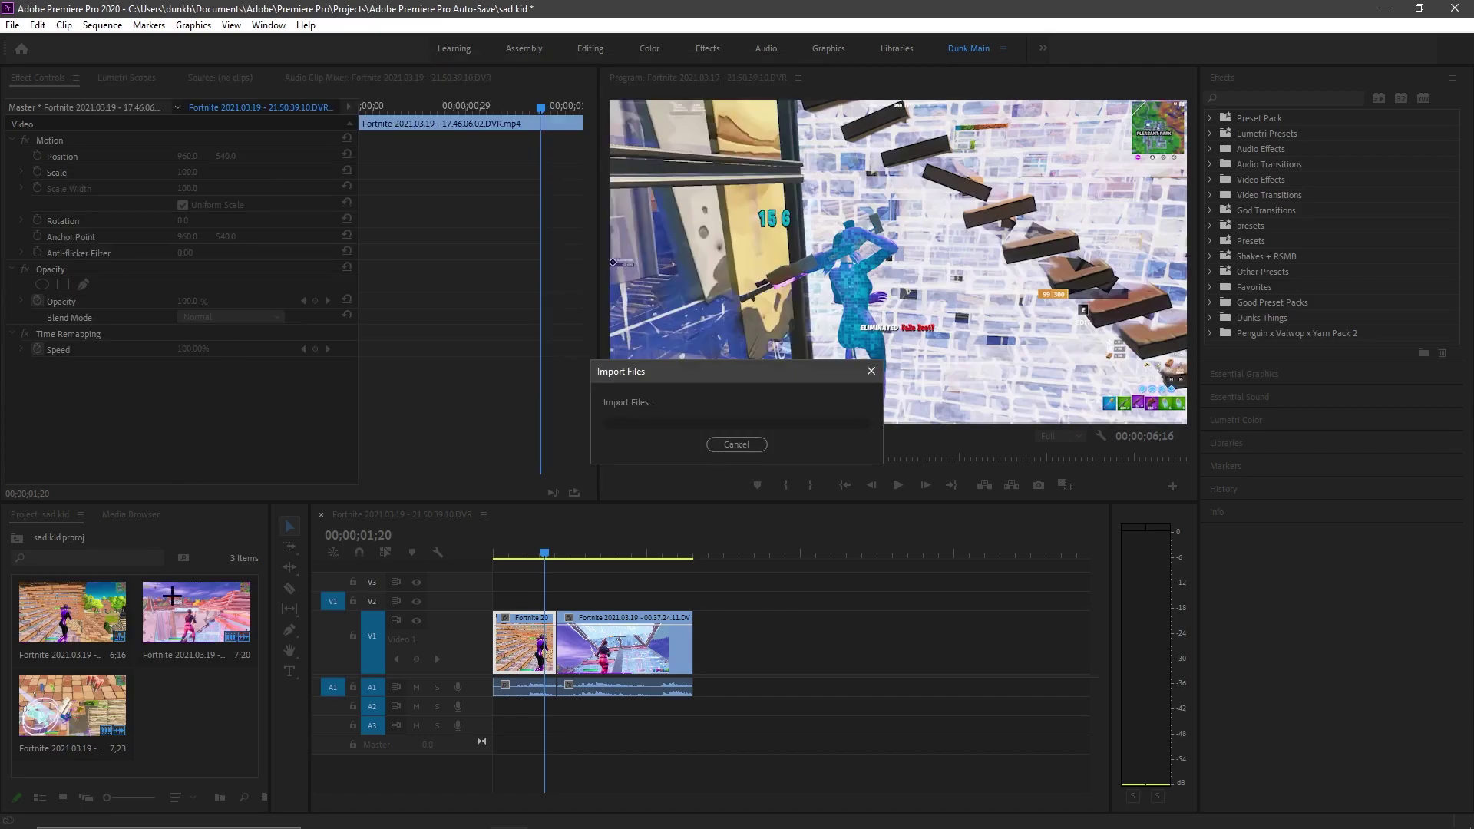
drag(169, 707, 545, 602)
drag(544, 546, 544, 544)
Cut the first gameplay clip at the playhead and delete its remaining video and audio after the cut
key(equal)
key(equal)
key(equal)
key(equal)
key(c)
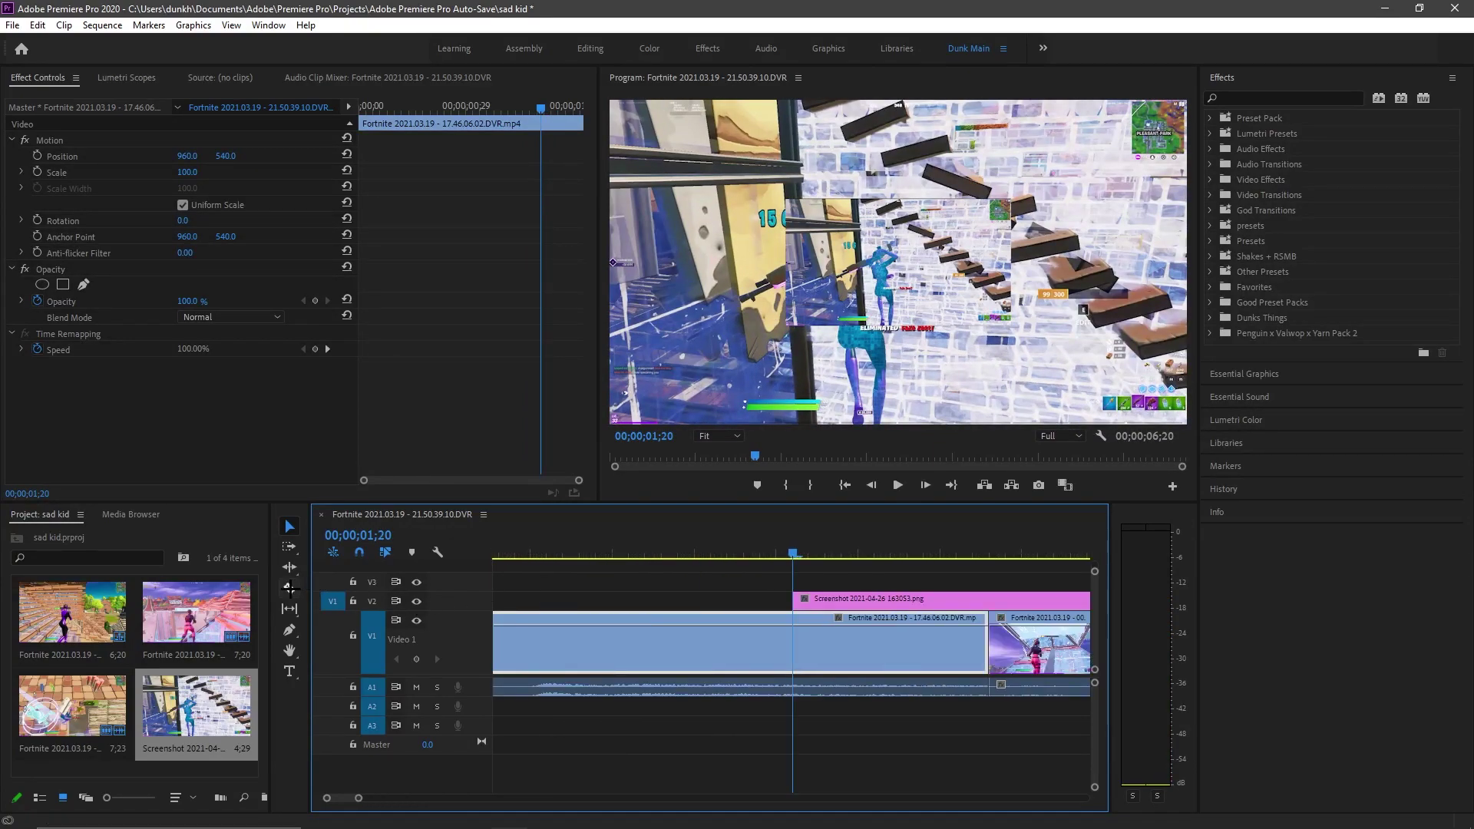
click(796, 636)
right_click(816, 639)
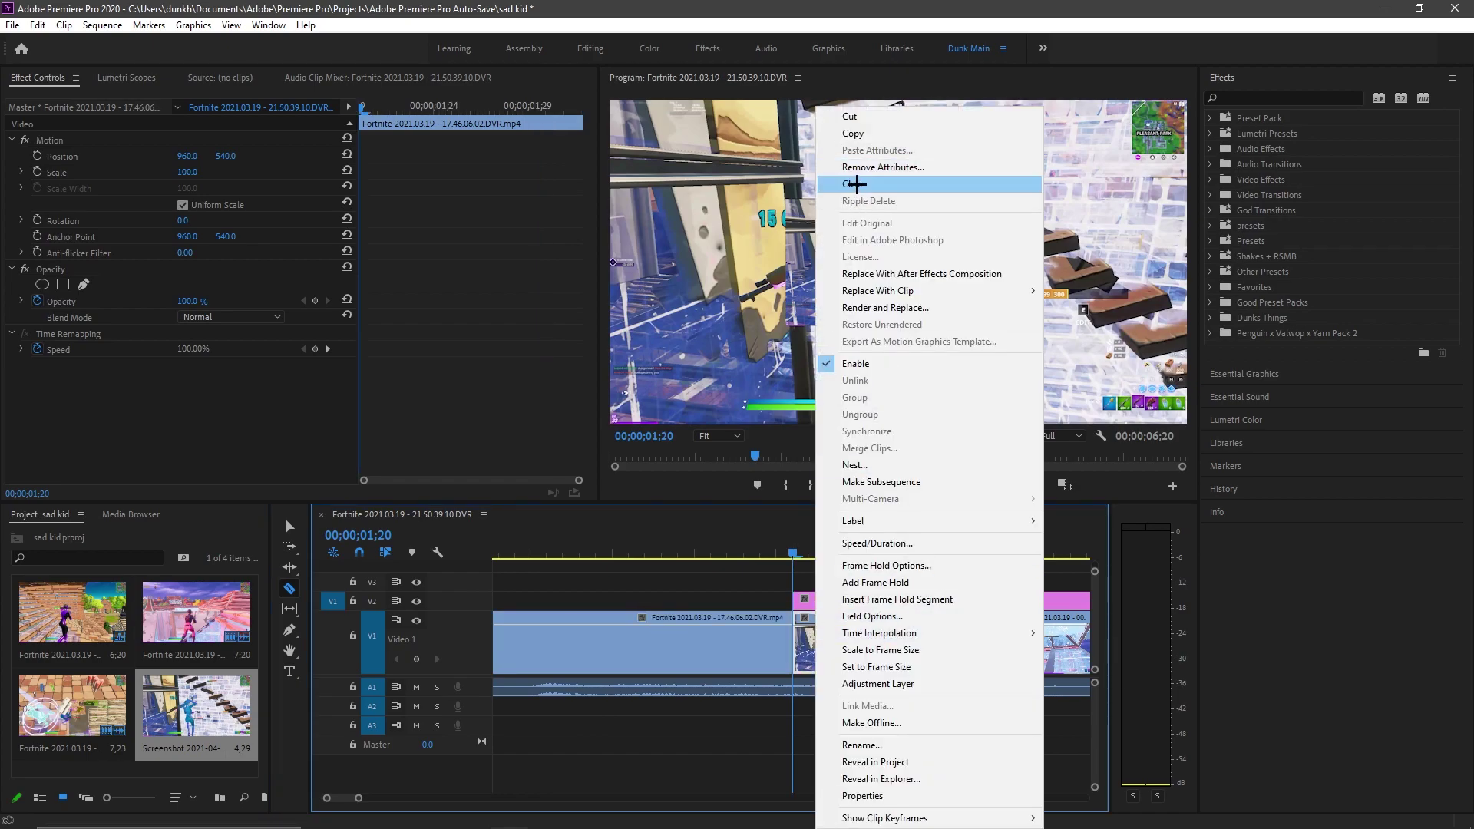
click(852, 183)
right_click(810, 685)
click(852, 152)
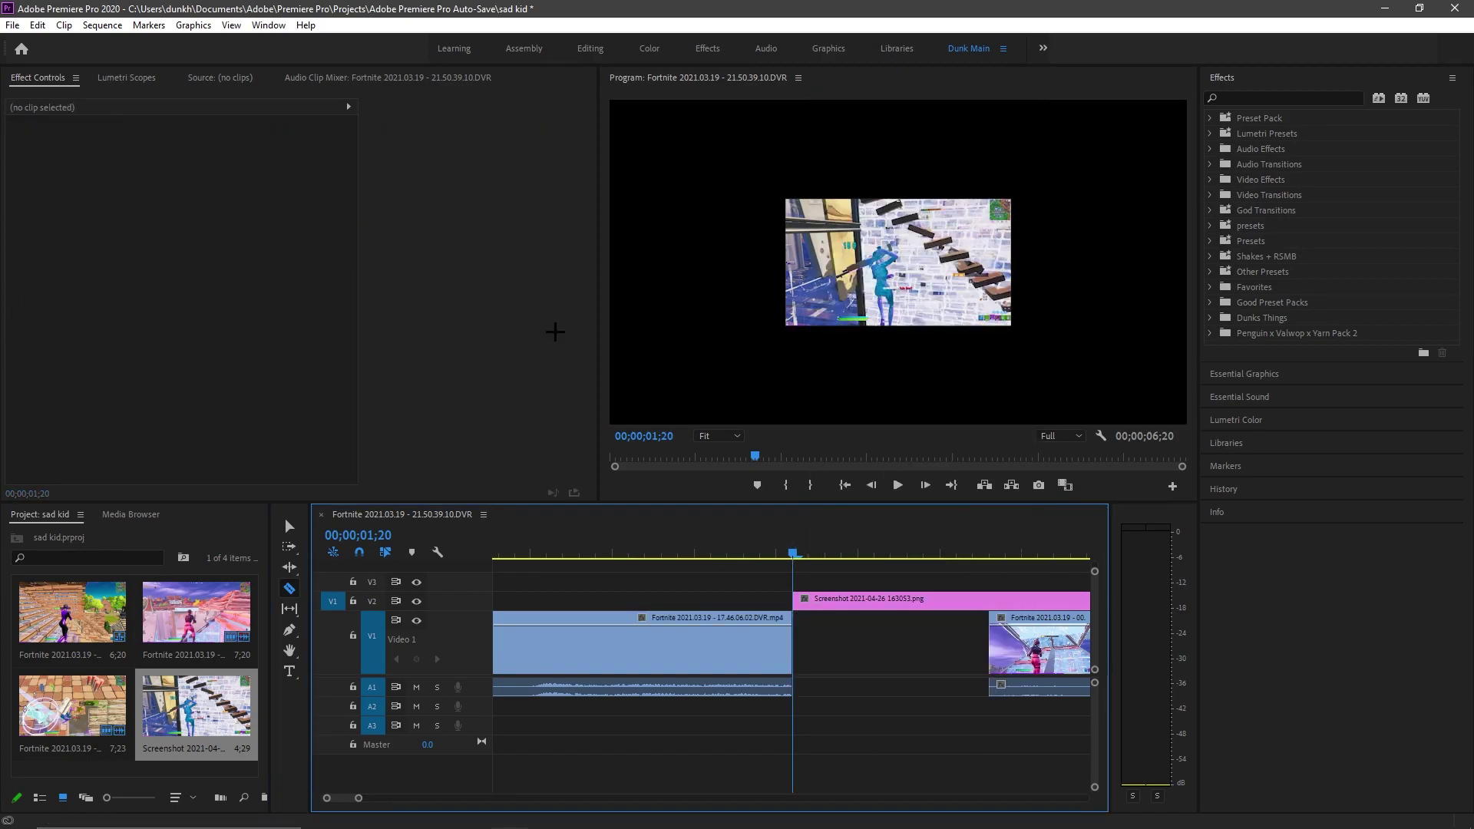
Try scaling the screenshot clip to 200 and 225 to fill the frame
key(v)
click(843, 602)
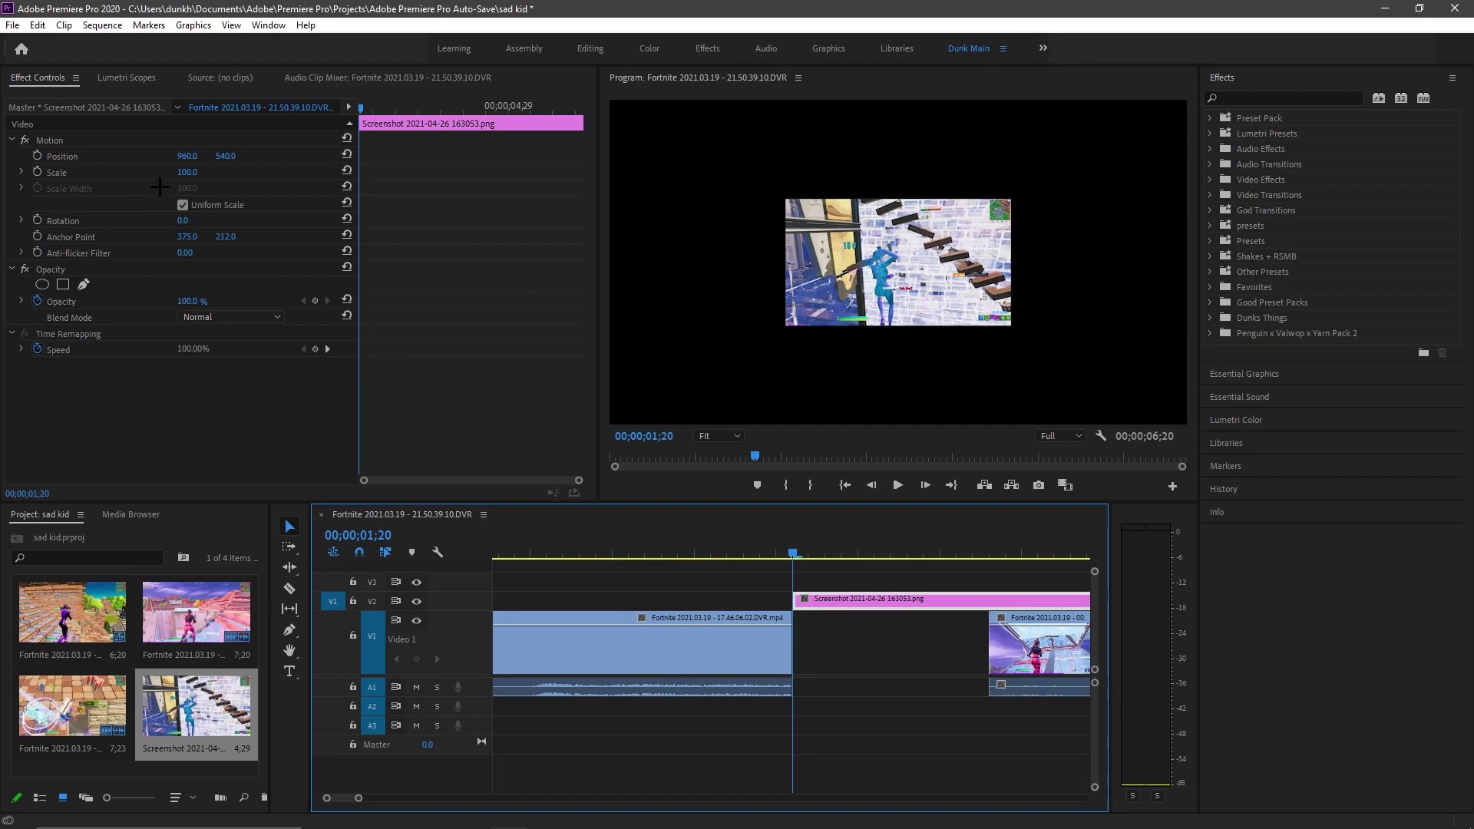
click(196, 174)
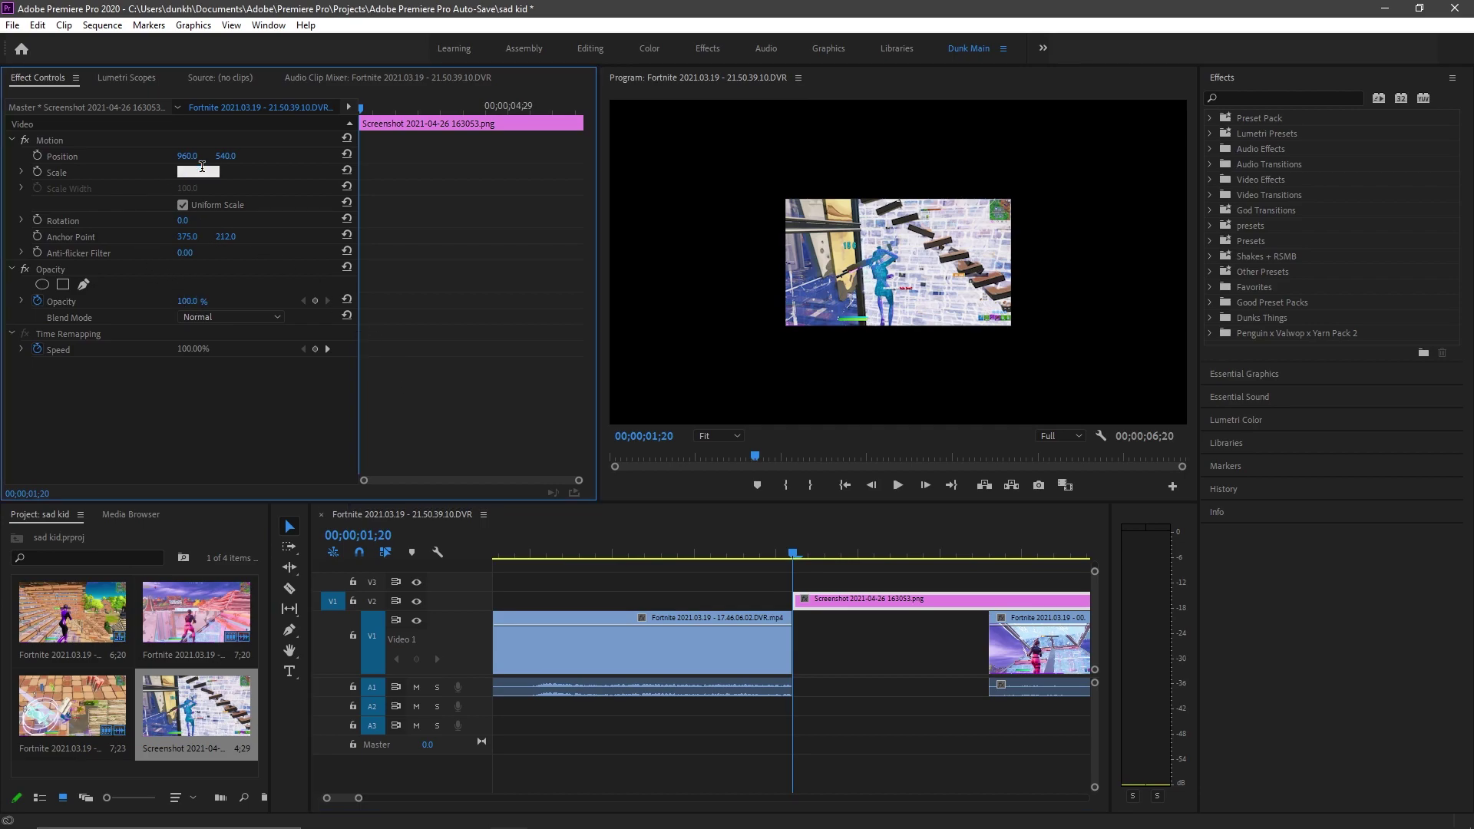
text(200)
key(Return)
click(185, 173)
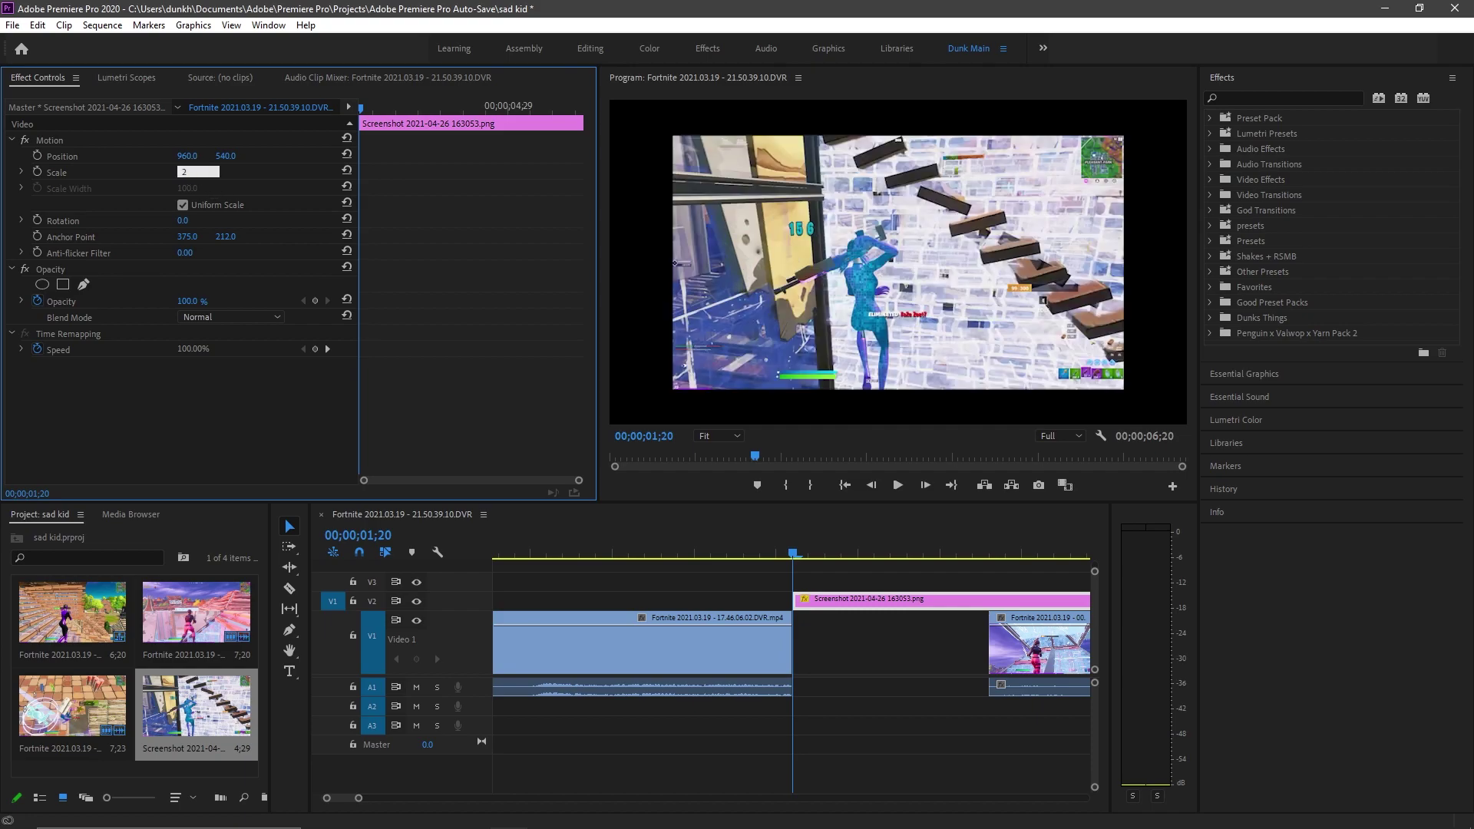
text(225)
key(Return)
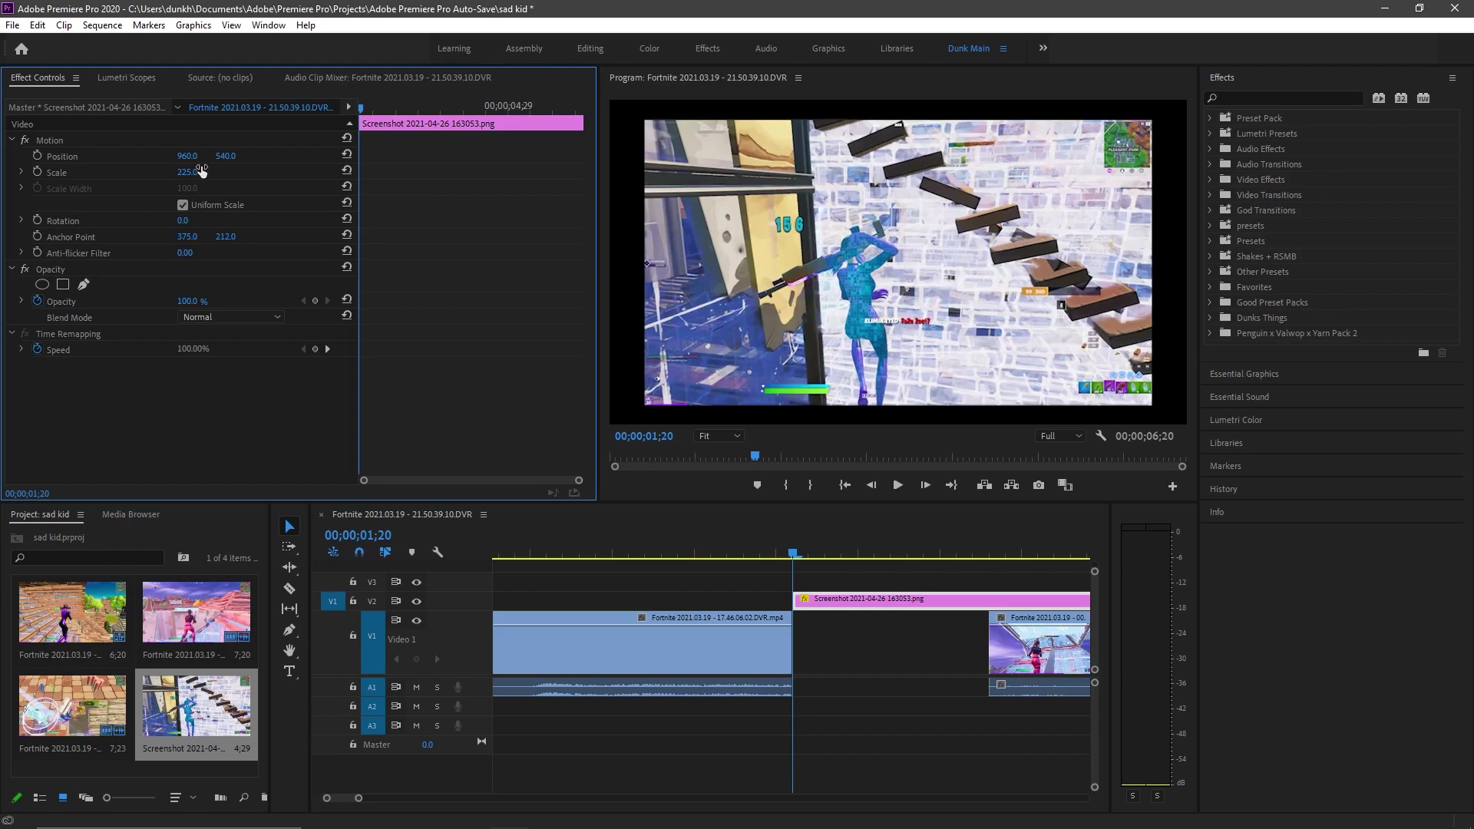
Apply Set to Frame Size to the screenshot clip and reset its scale
right_click(841, 600)
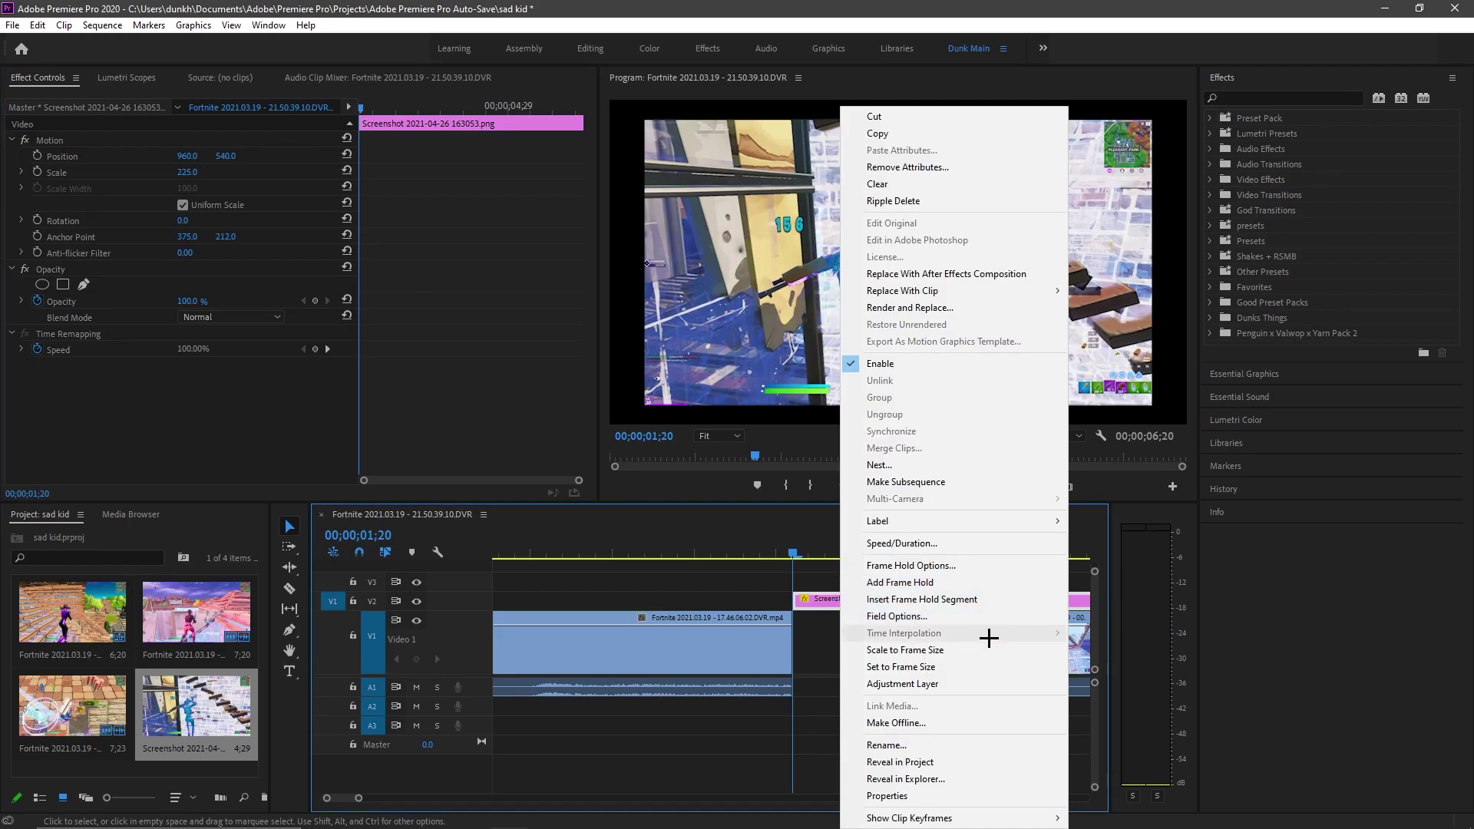
click(937, 669)
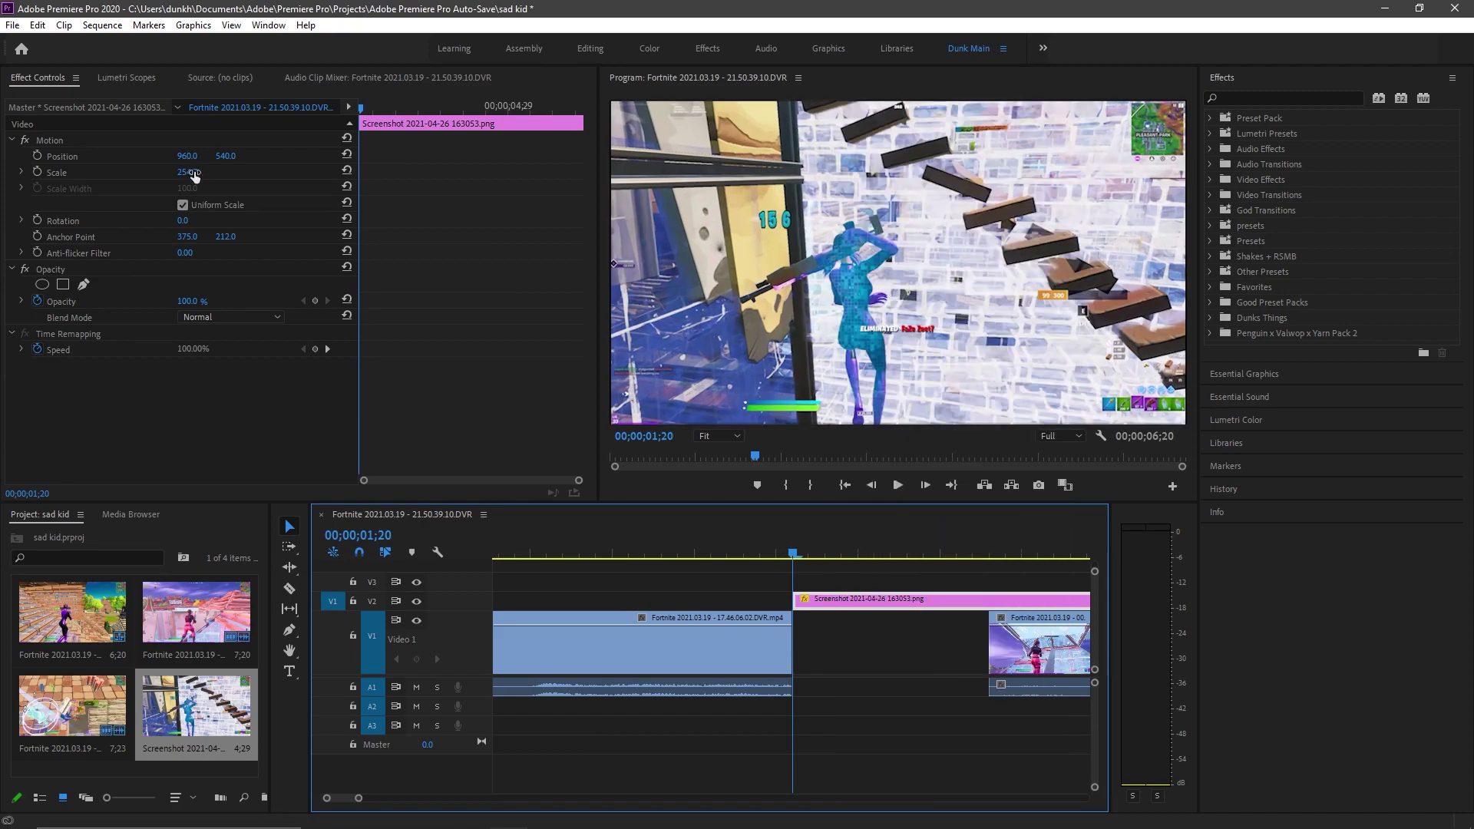
click(347, 171)
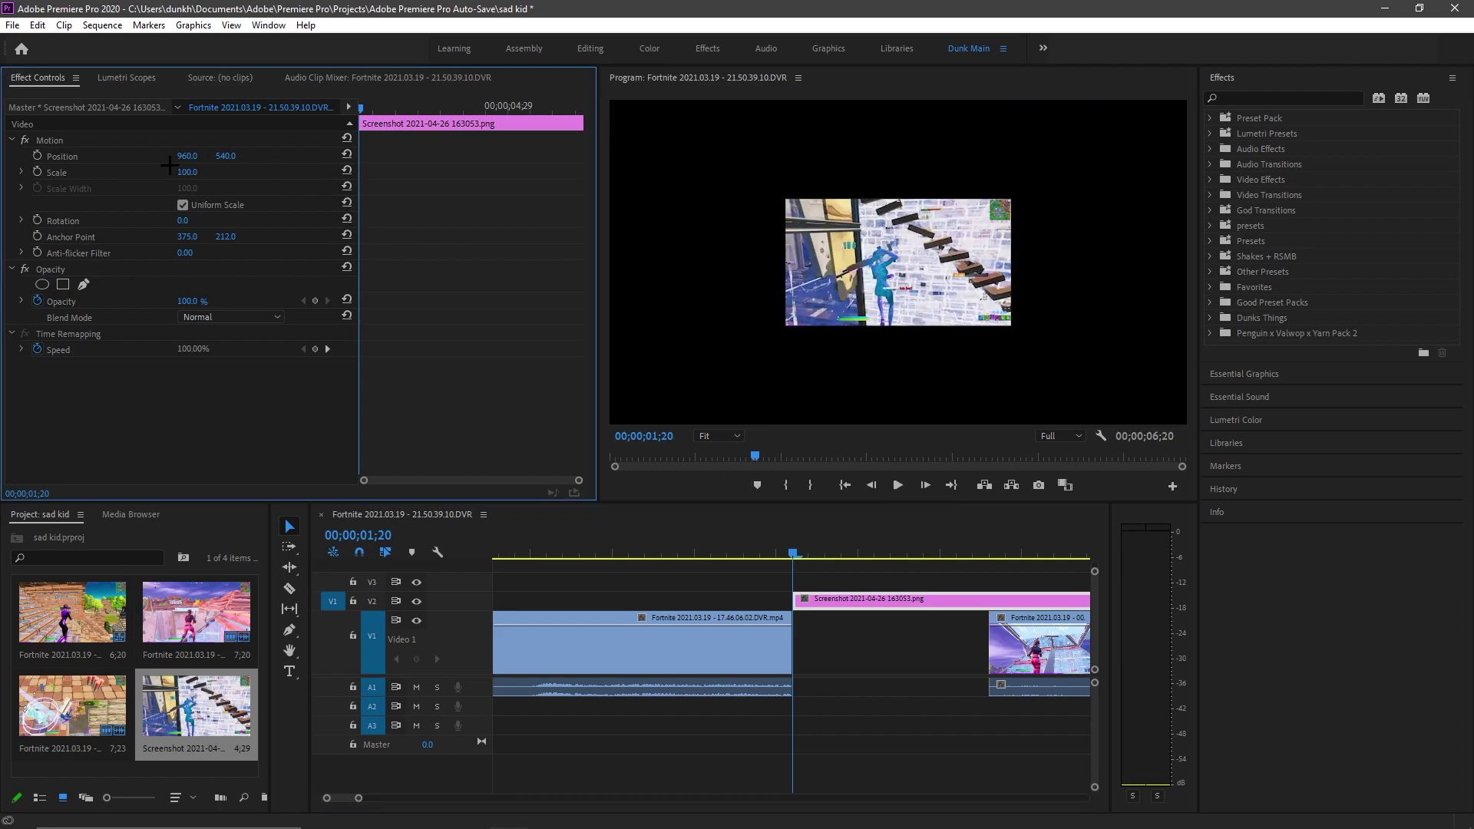
click(173, 166)
Enlarge the screenshot clip to fill the whole frame with a scale of 260
right_click(844, 599)
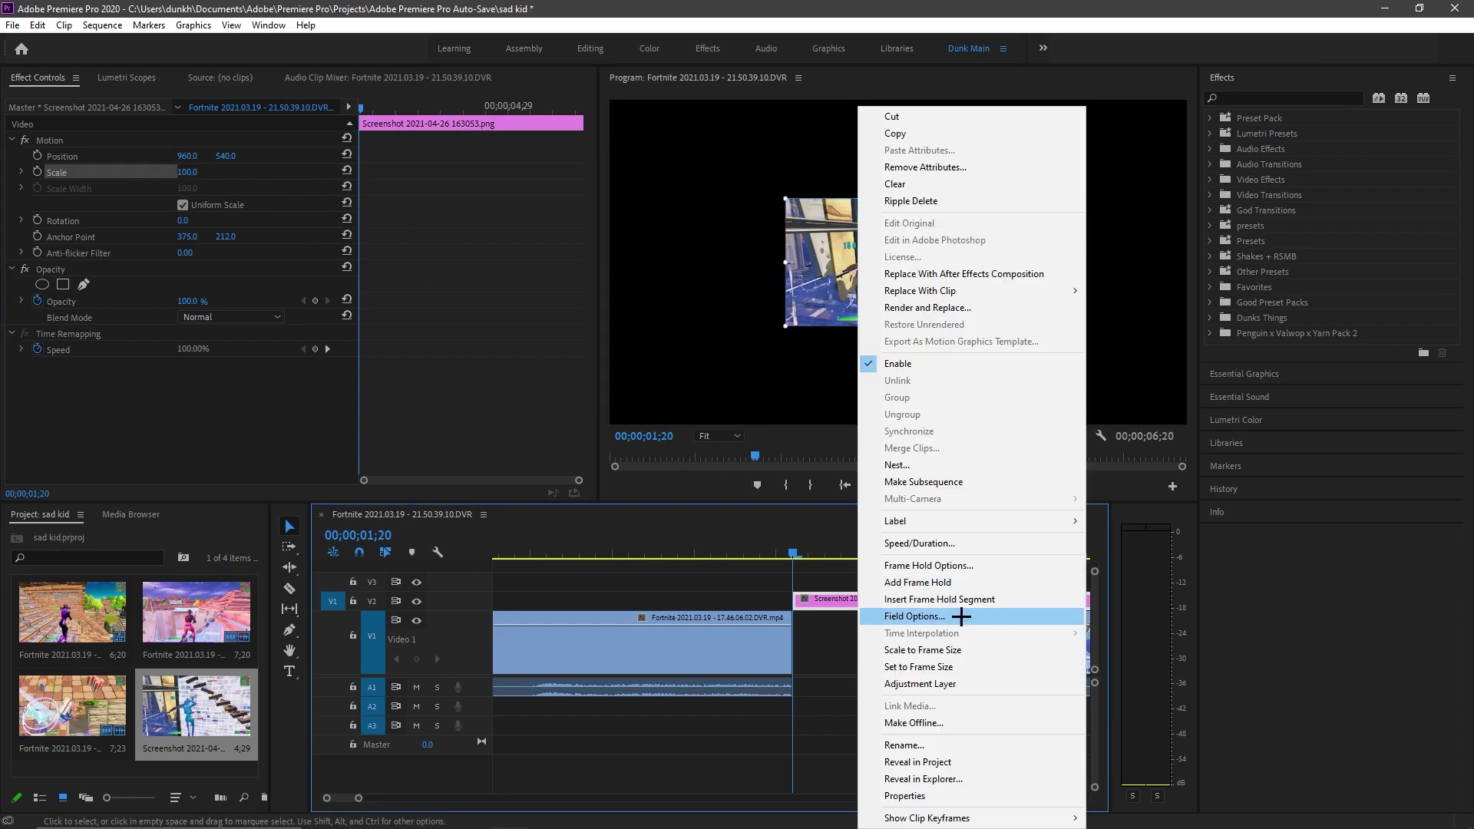
click(931, 649)
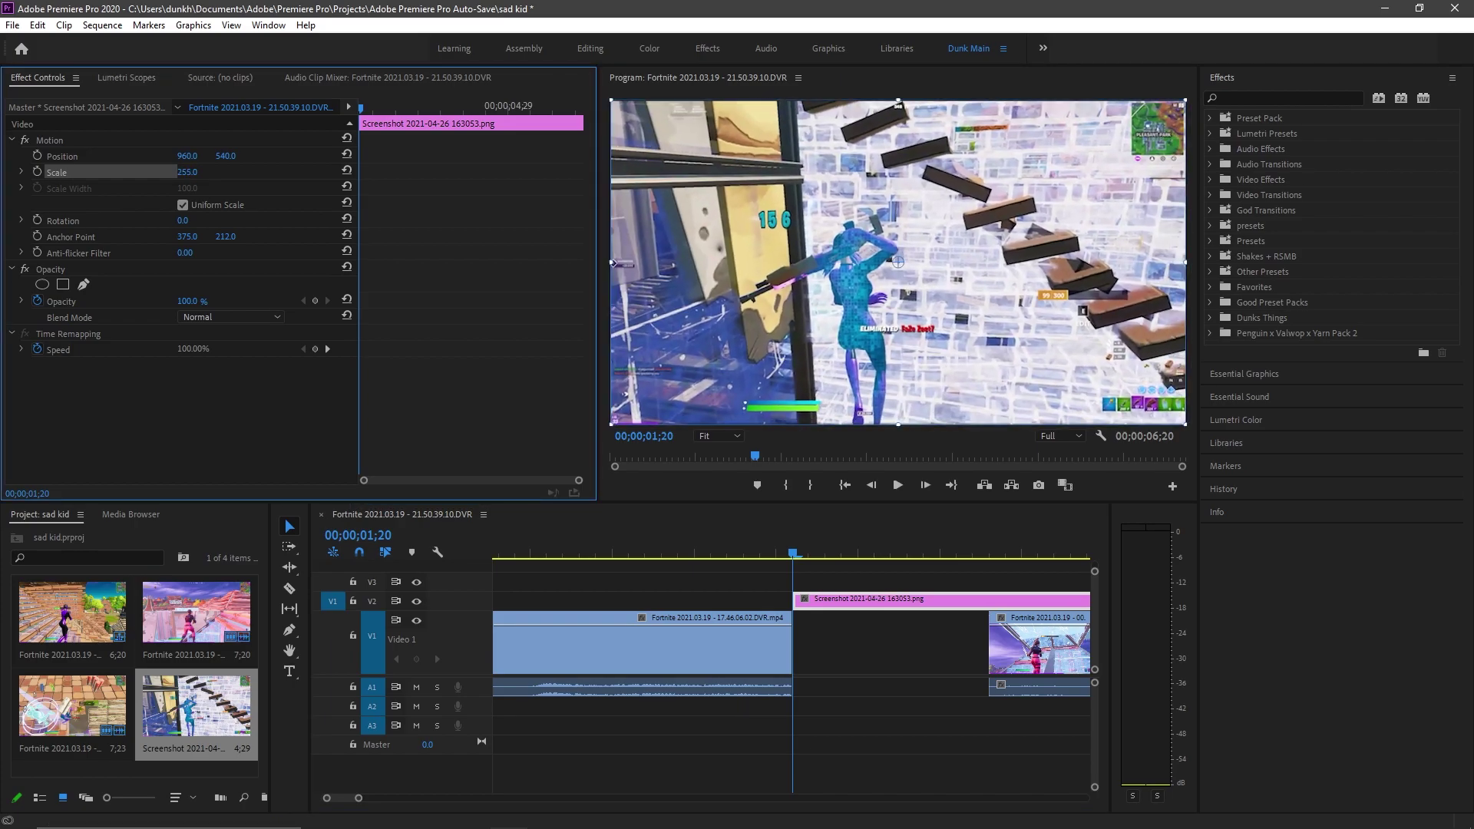
click(199, 172)
text(255)
key(Return)
click(189, 172)
text(256)
key(Return)
Trim the end of the screenshot clip on track V2 to 00;00;01;28
click(958, 682)
mouse_move(792, 551)
mouse_down()
mouse_move(744, 523)
mouse_move(792, 522)
mouse_up()
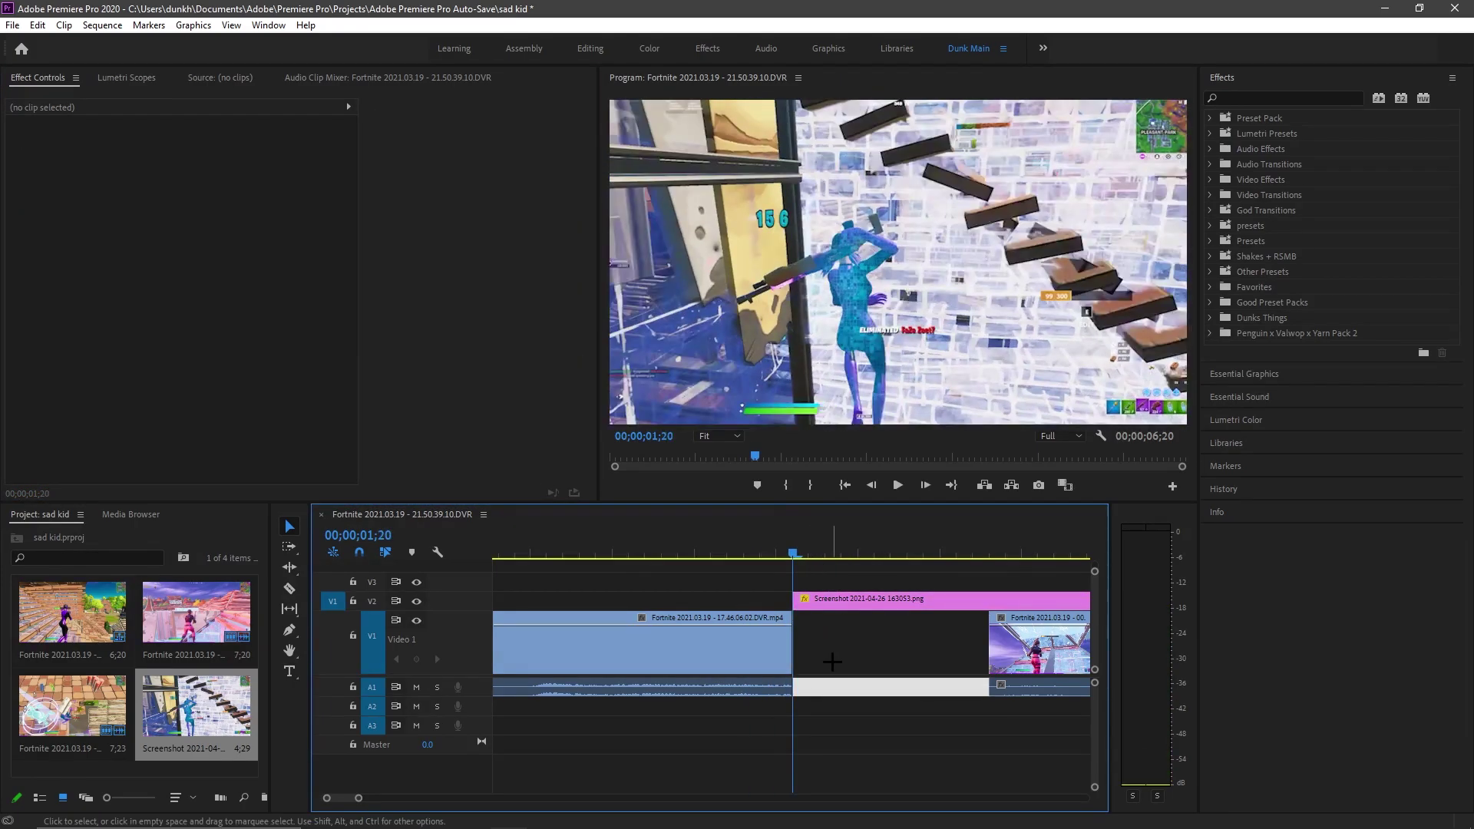
click(830, 666)
key(minus)
click(835, 574)
key(minus)
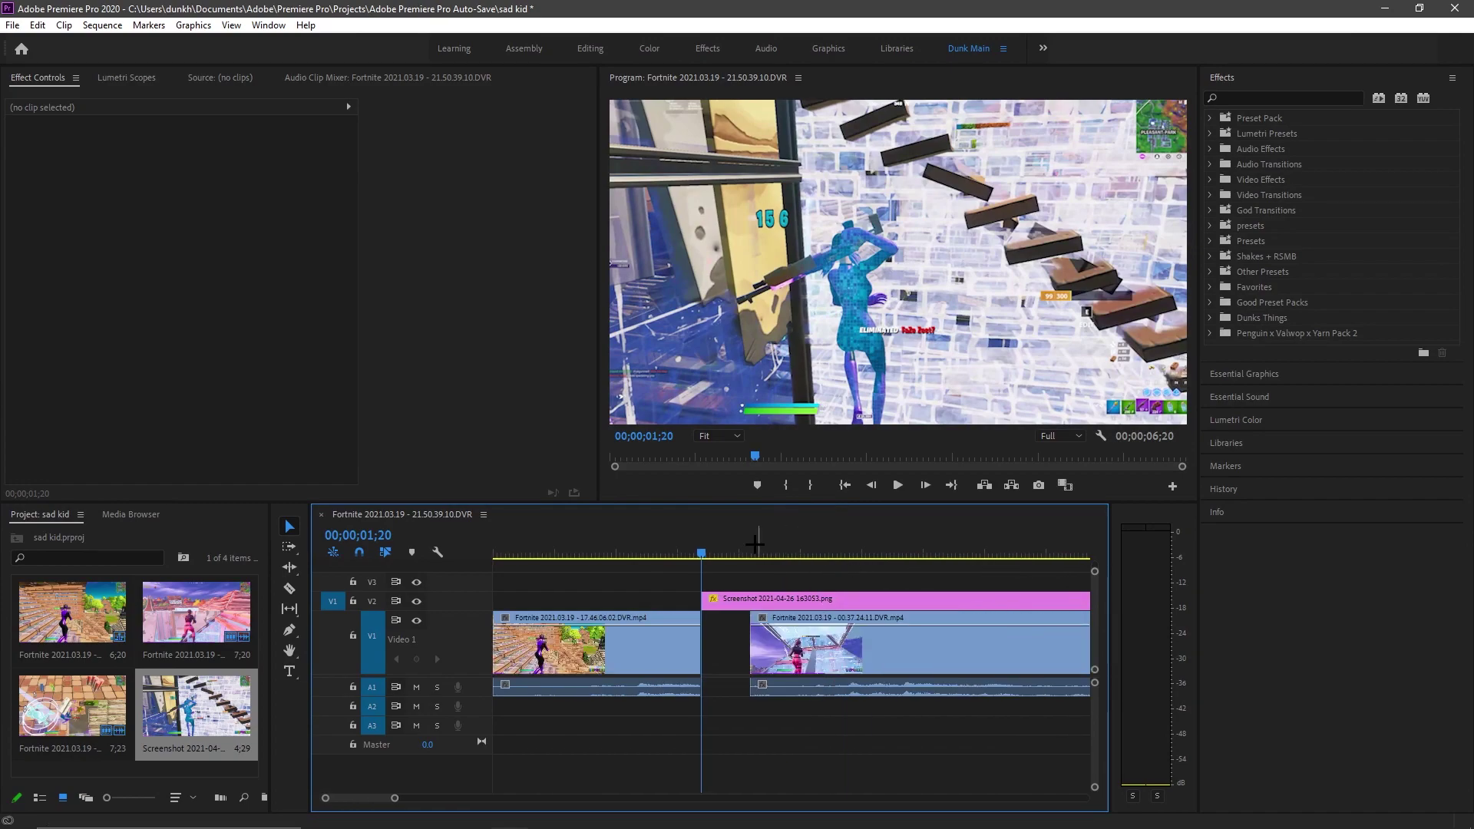
key(Right)
key(Right)
key(Right)
key(Right)
key(Right)
key(Right)
key(Right)
key(Right)
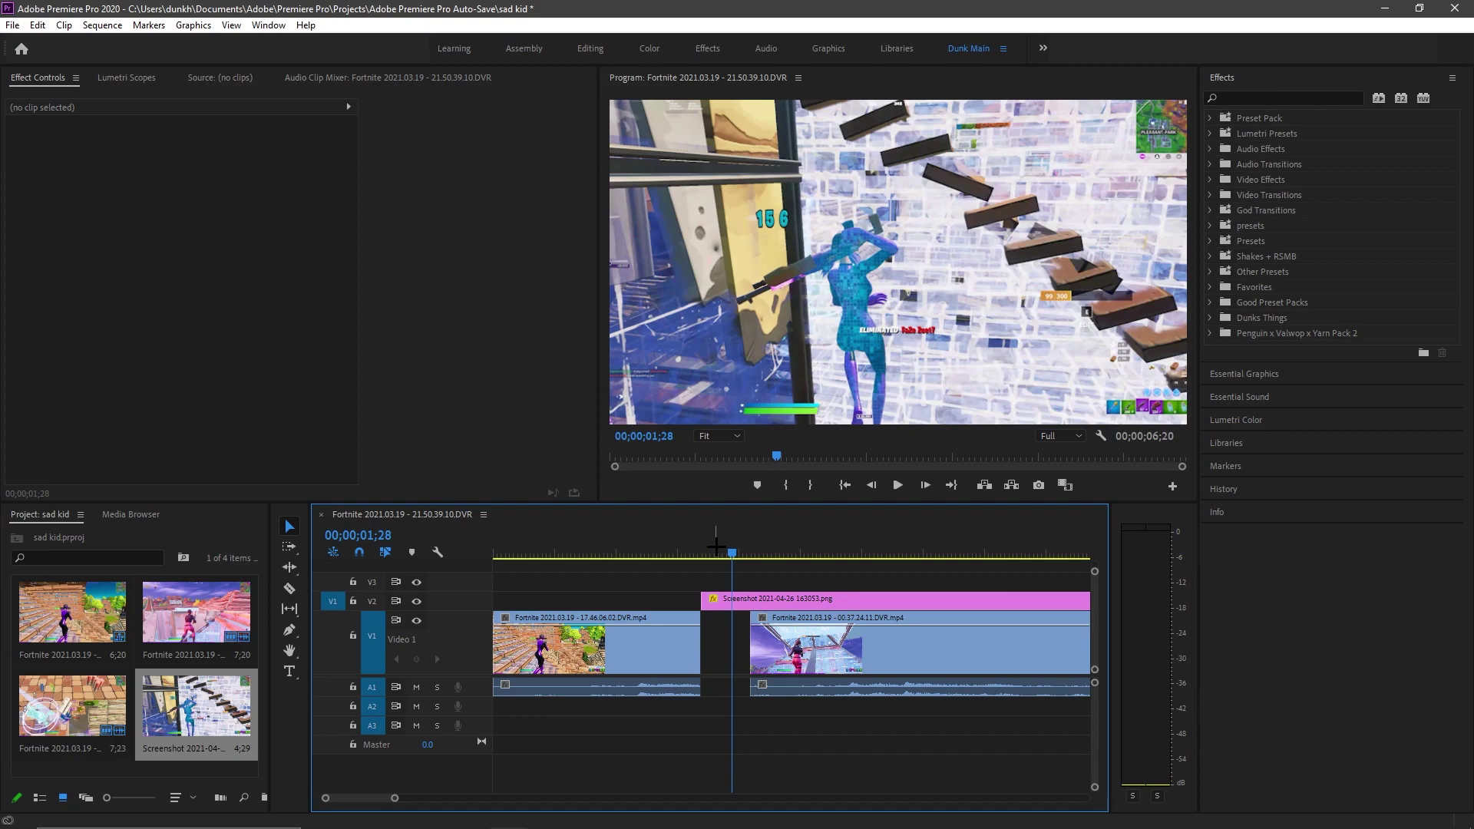
key(minus)
drag(637, 564, 612, 556)
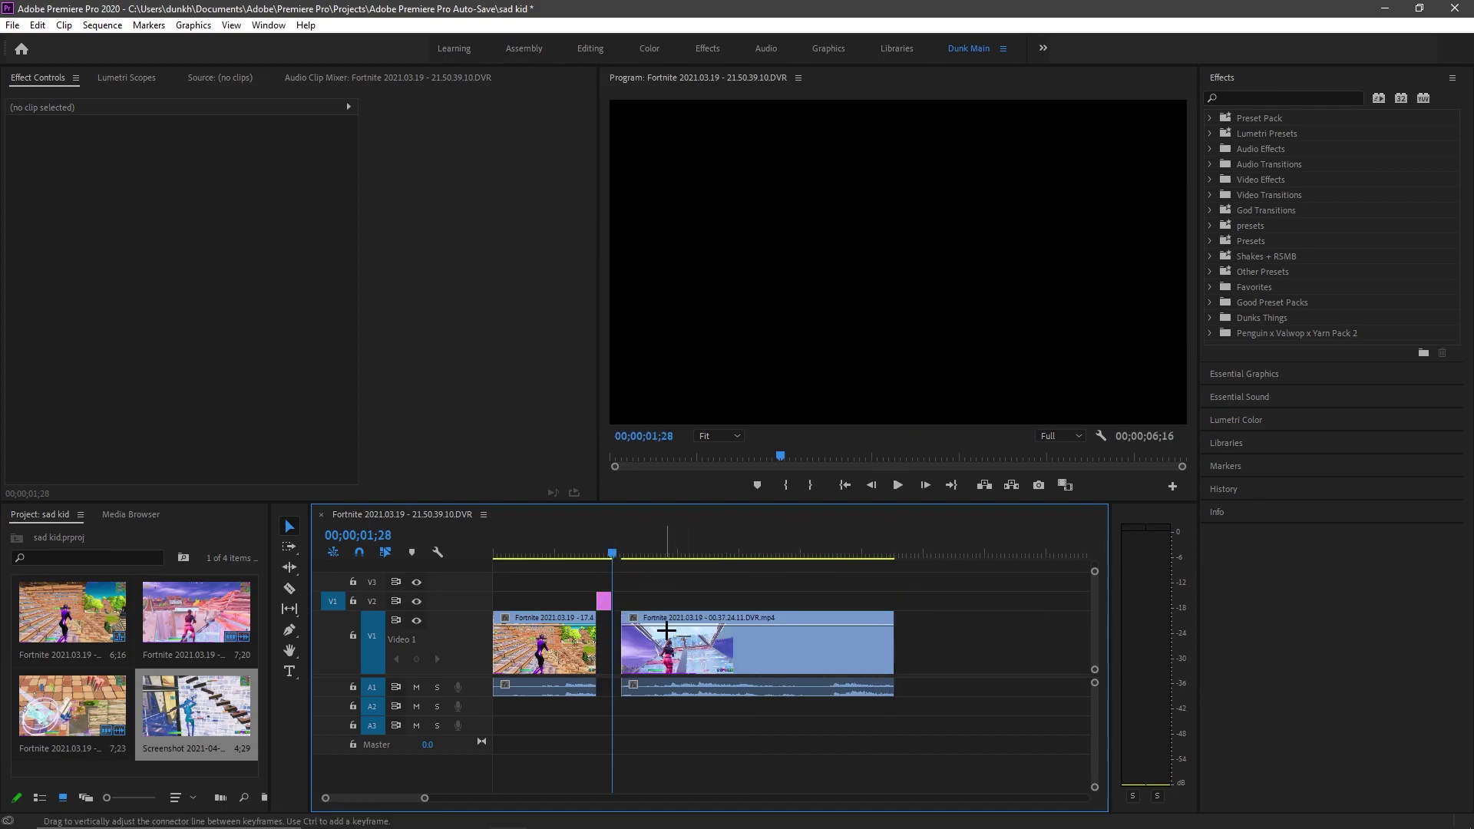
Move the second gameplay clip's video and audio further along the timeline to leave a gap after the screenshot
drag(665, 630, 806, 631)
drag(803, 687, 942, 683)
click(681, 622)
Set the program preview's playback resolution to 1/2
key(equal)
key(equal)
key(equal)
drag(789, 541, 665, 538)
click(1055, 424)
click(1059, 436)
click(1048, 469)
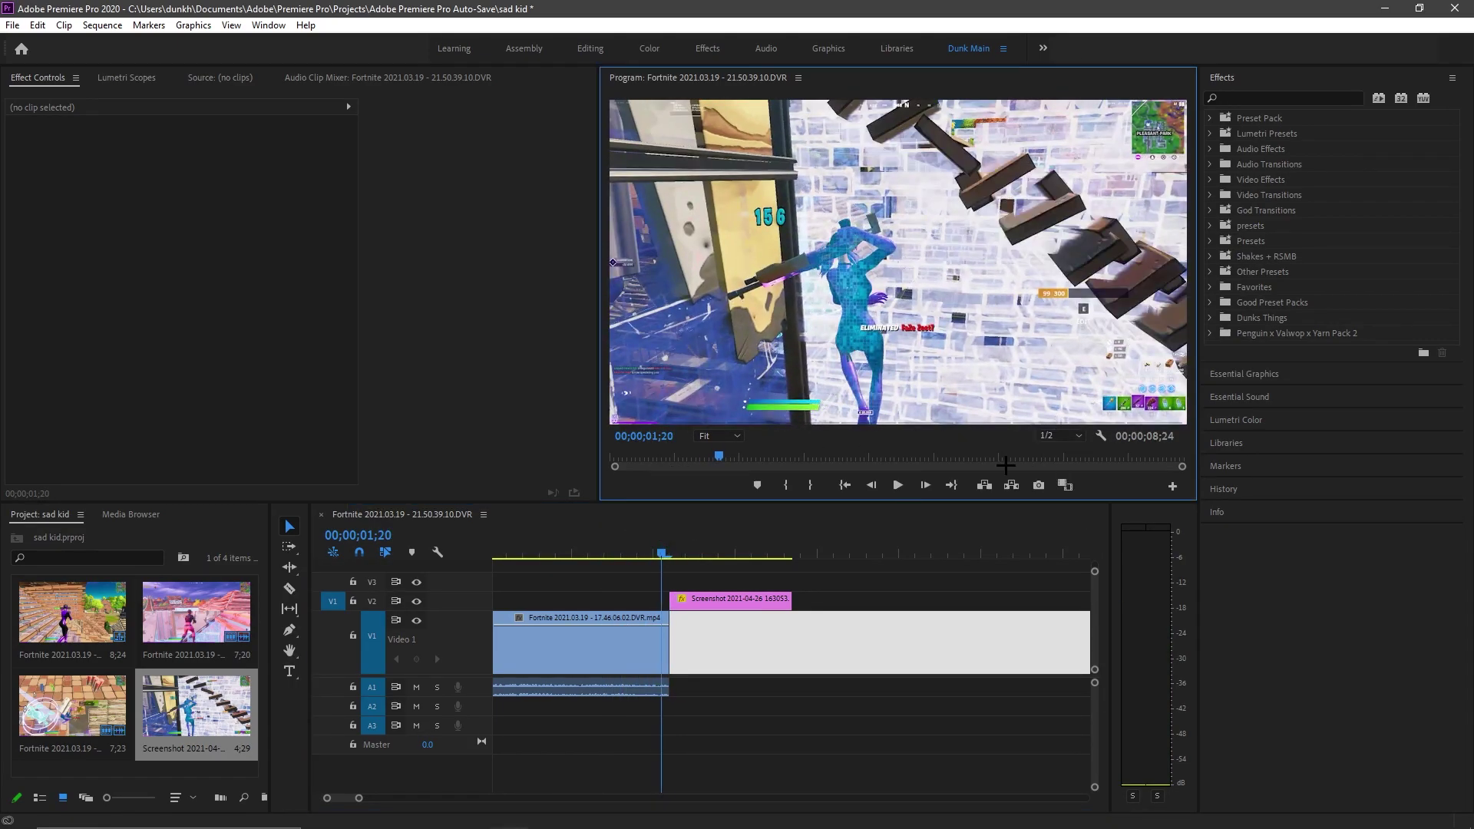
Select the screenshot clip on track V2 and move the playhead to its first frame at 00;00;01;20
click(714, 599)
click(671, 538)
key(Right)
click(673, 545)
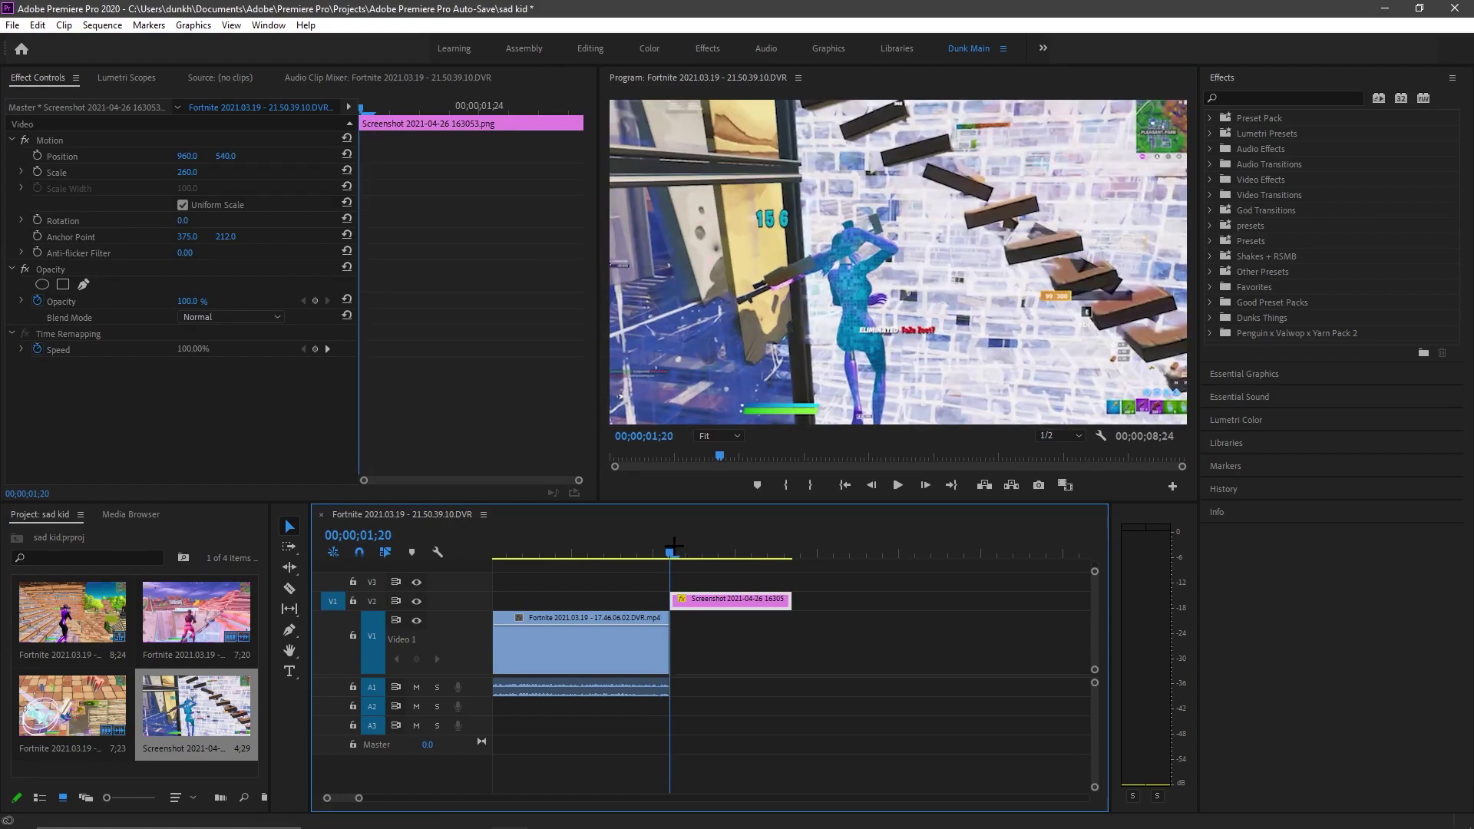
Draw a four-point Pen opacity mask on the screenshot around the wall area enclosed by the horizontal beam, vertical post and frame edges
click(83, 284)
click(695, 176)
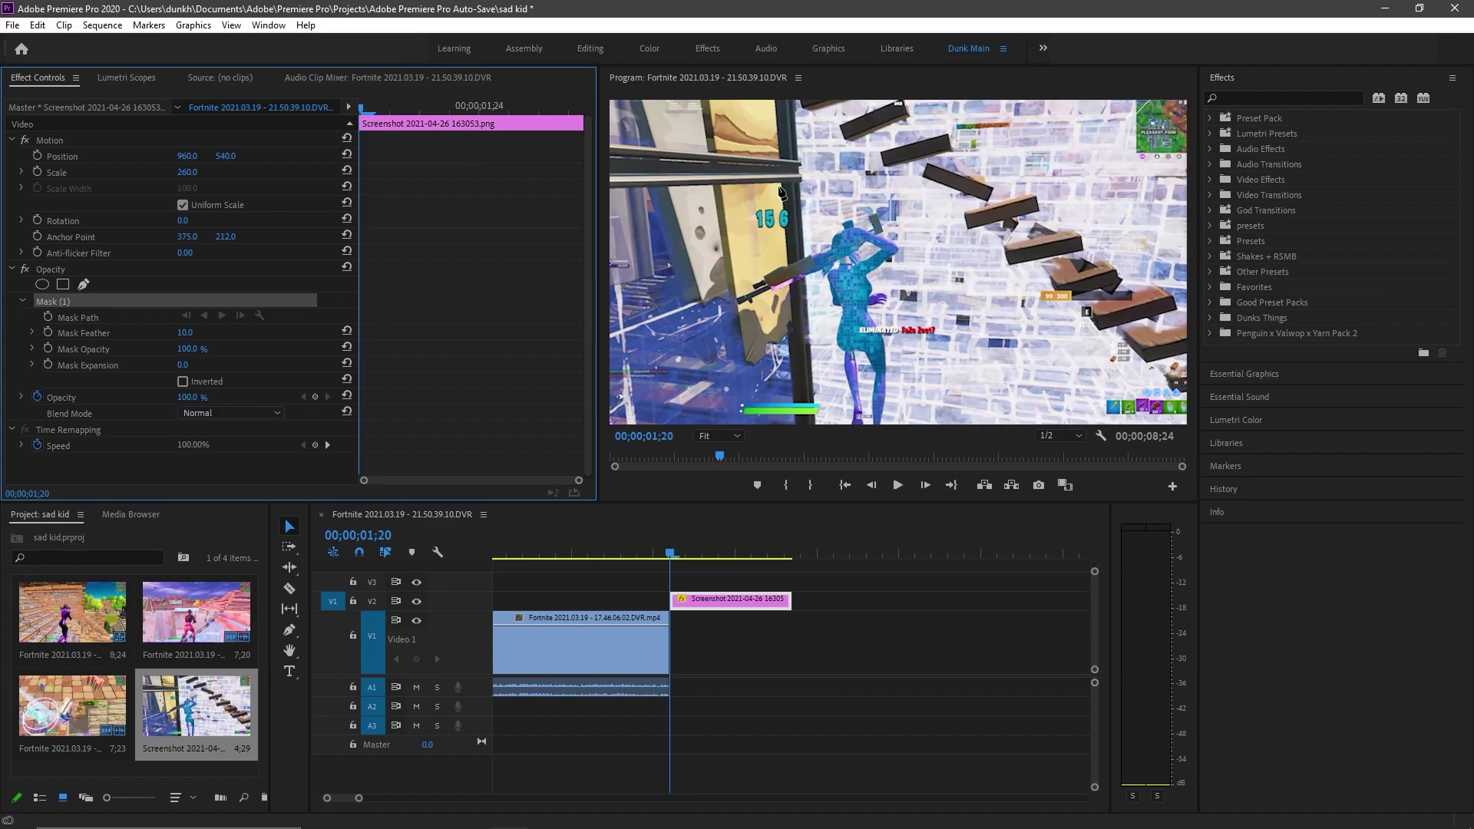
click(718, 436)
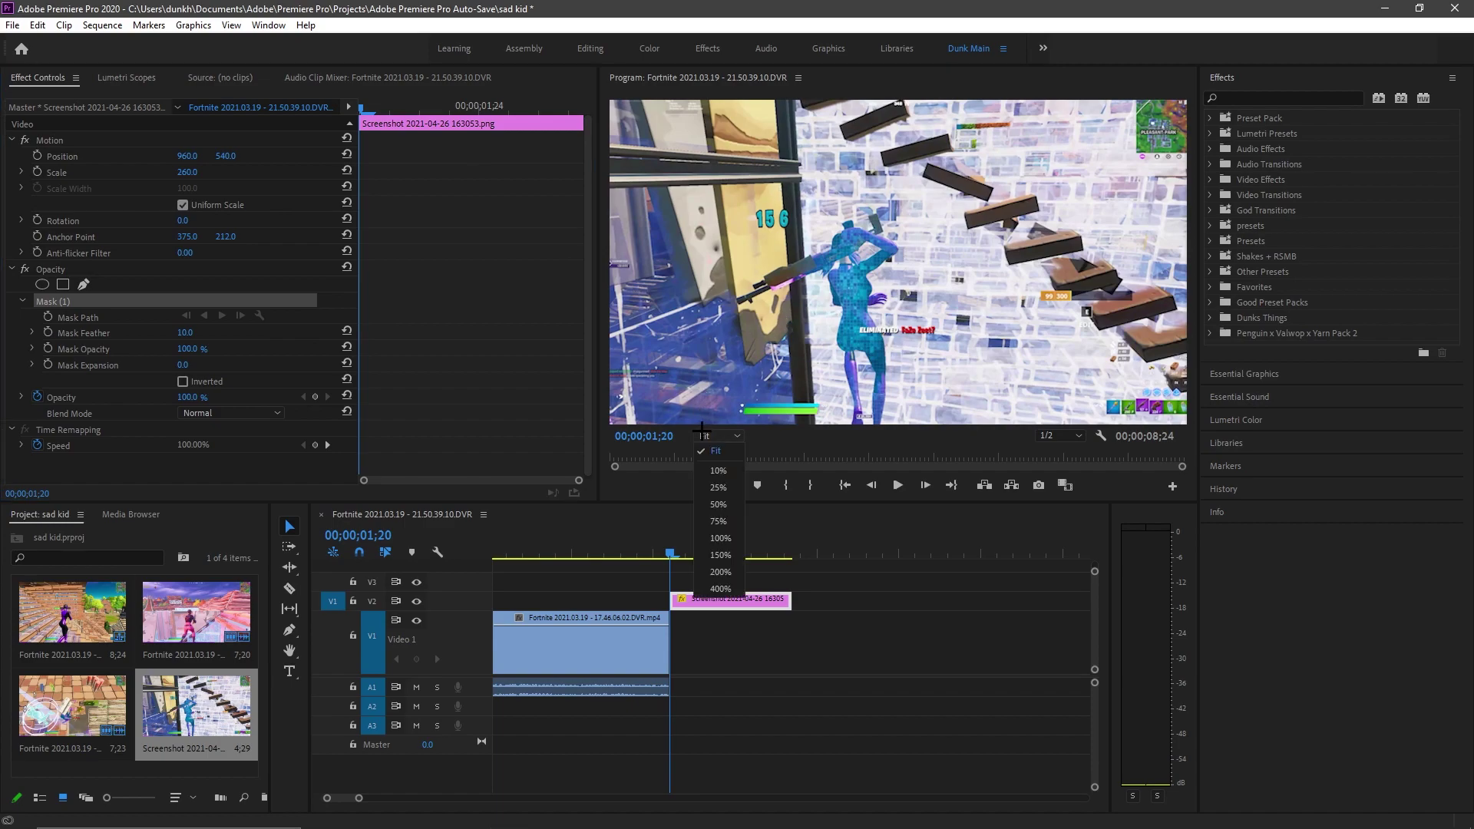
click(721, 513)
drag(823, 422, 679, 421)
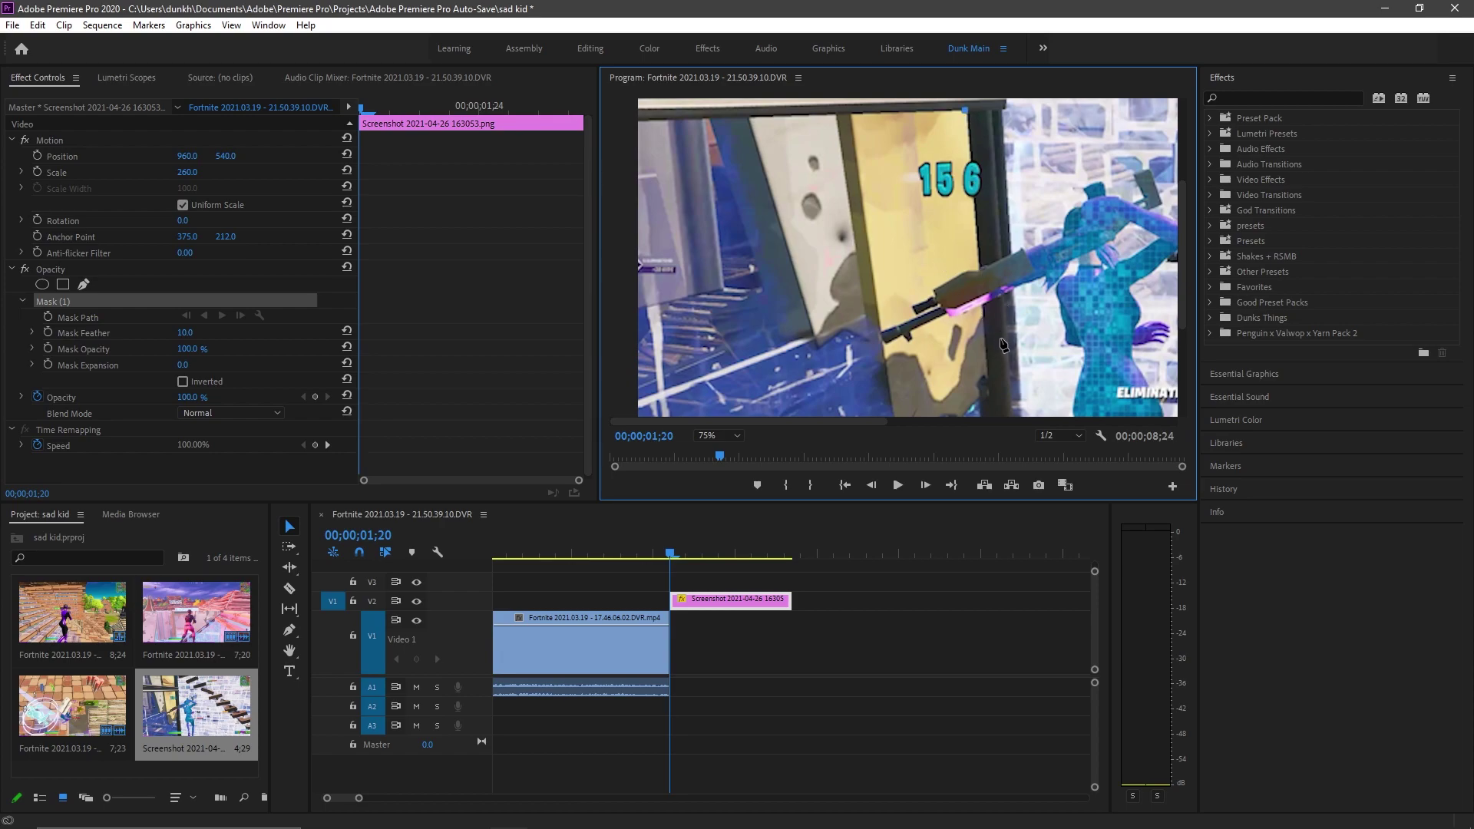
click(638, 119)
drag(1177, 313, 1182, 403)
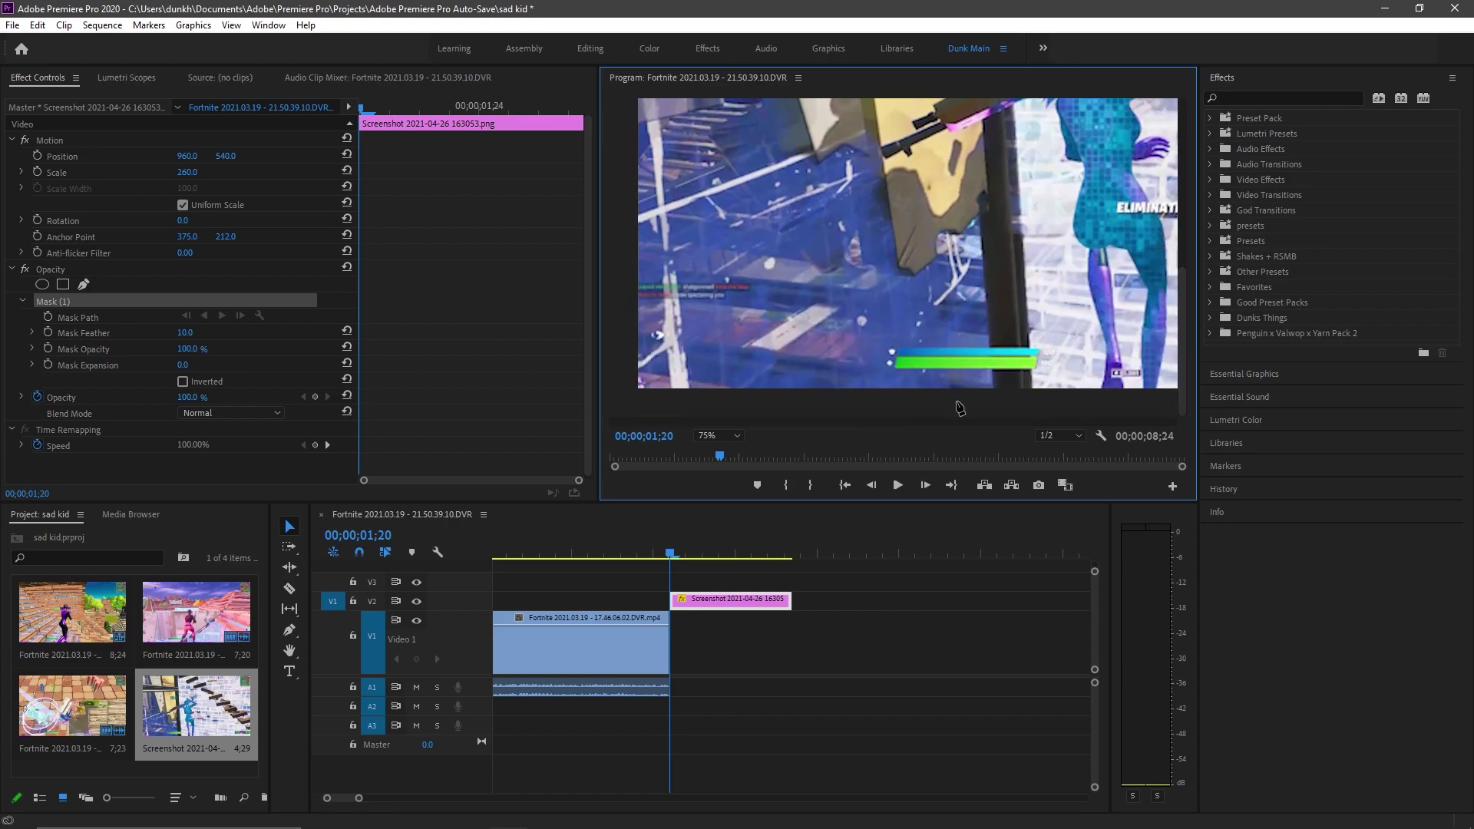
click(638, 385)
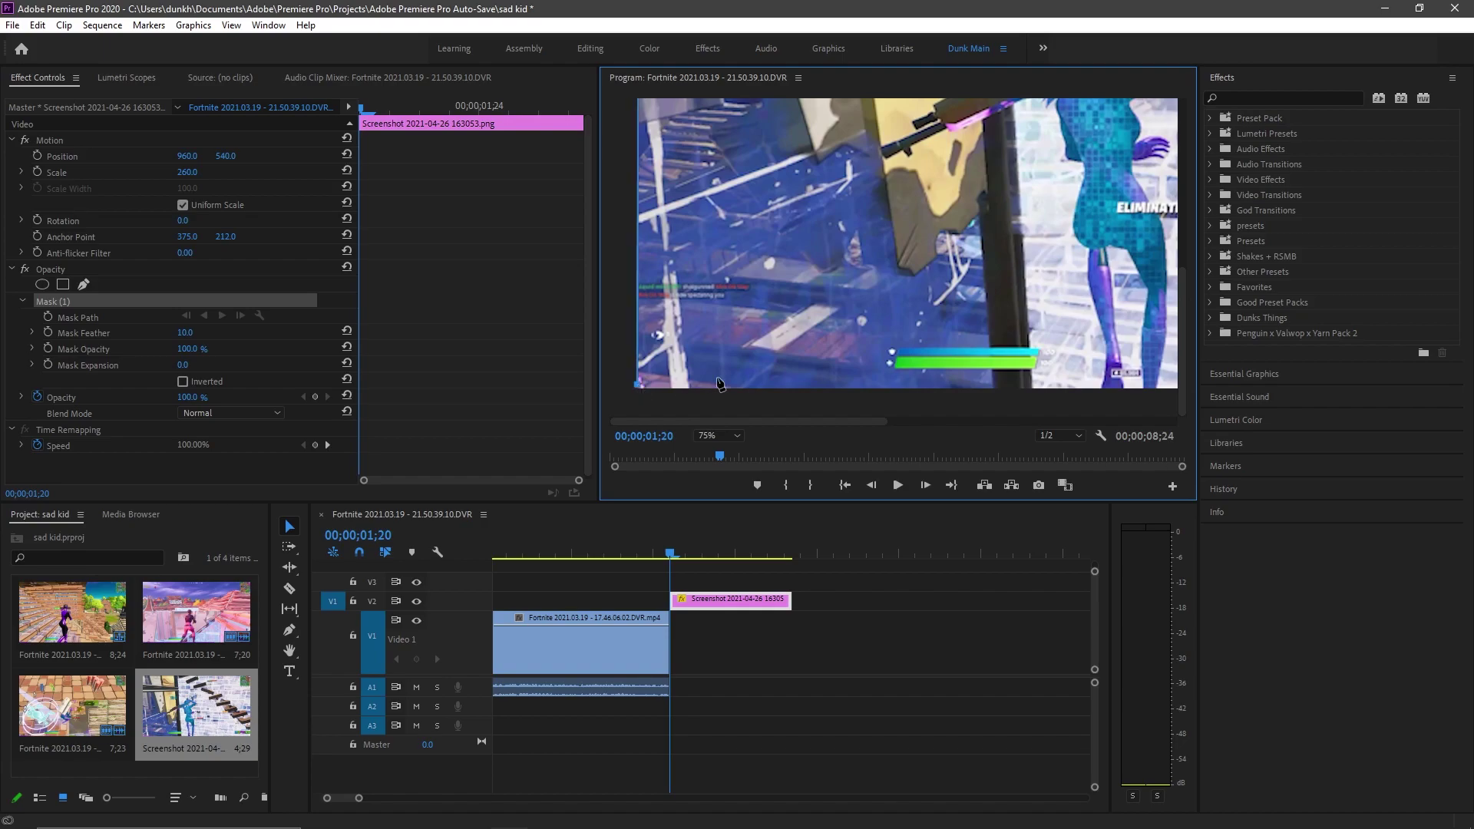
click(994, 386)
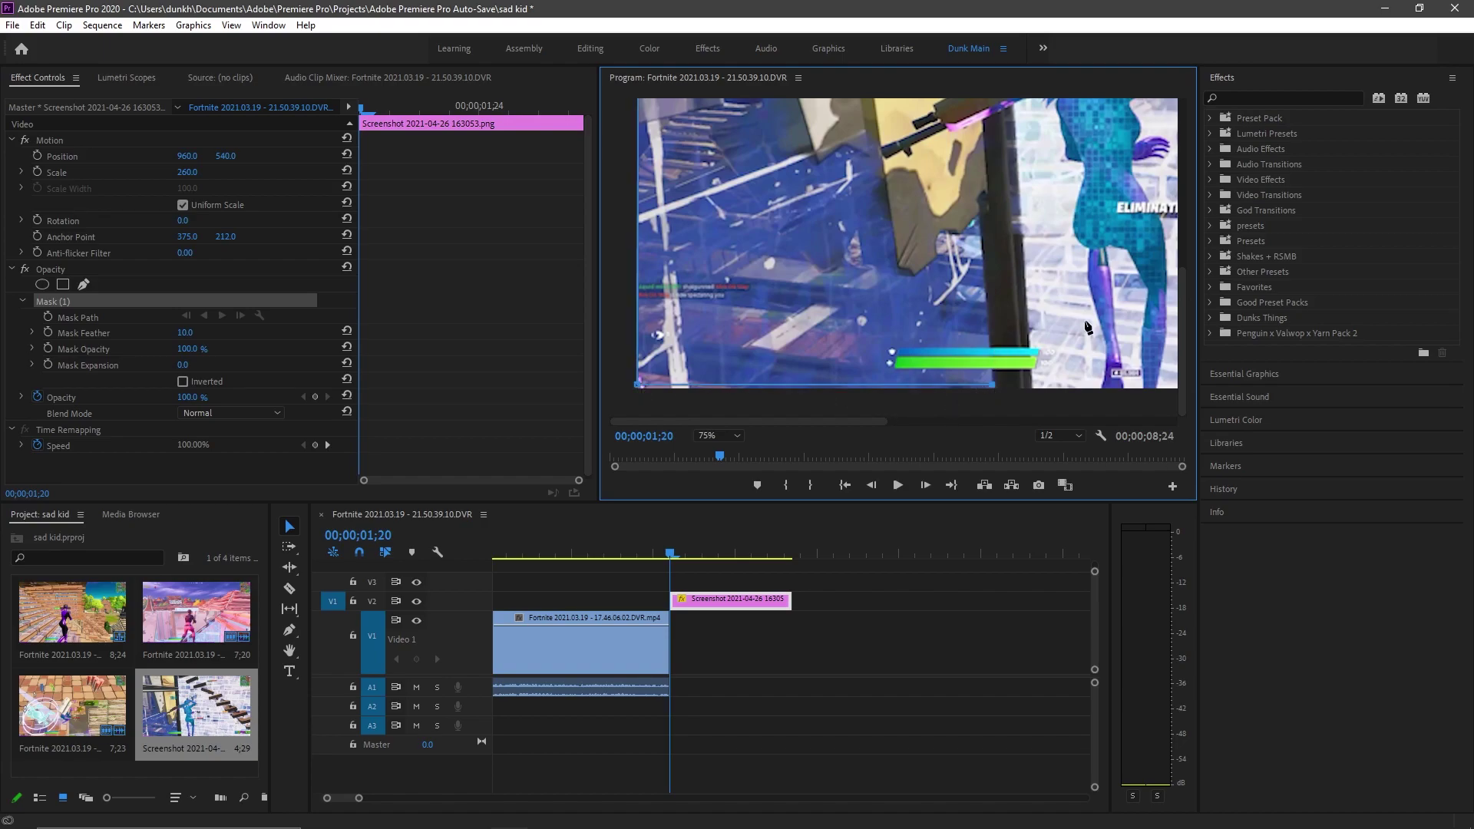
drag(1180, 298, 1180, 202)
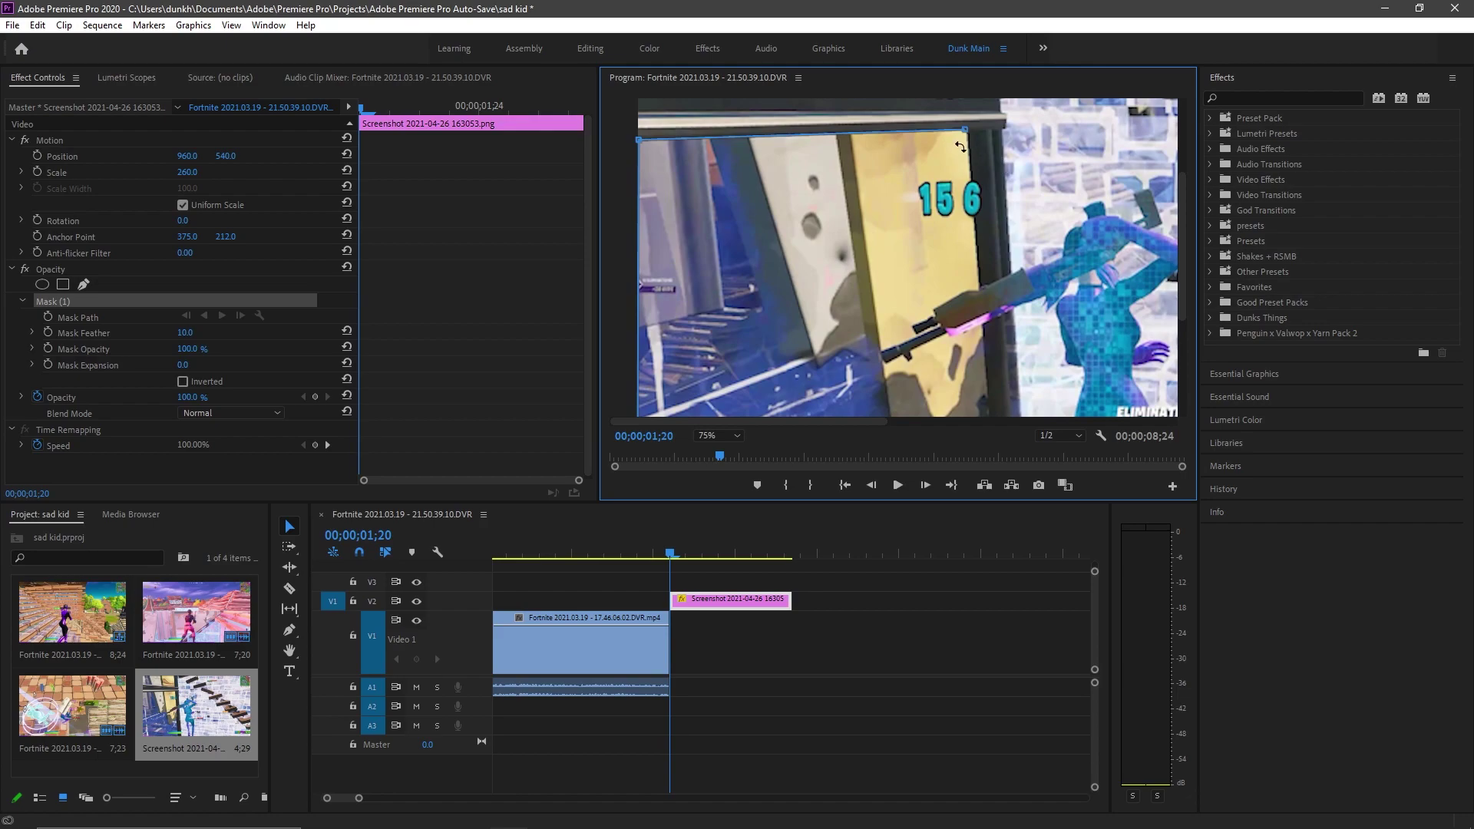
click(968, 132)
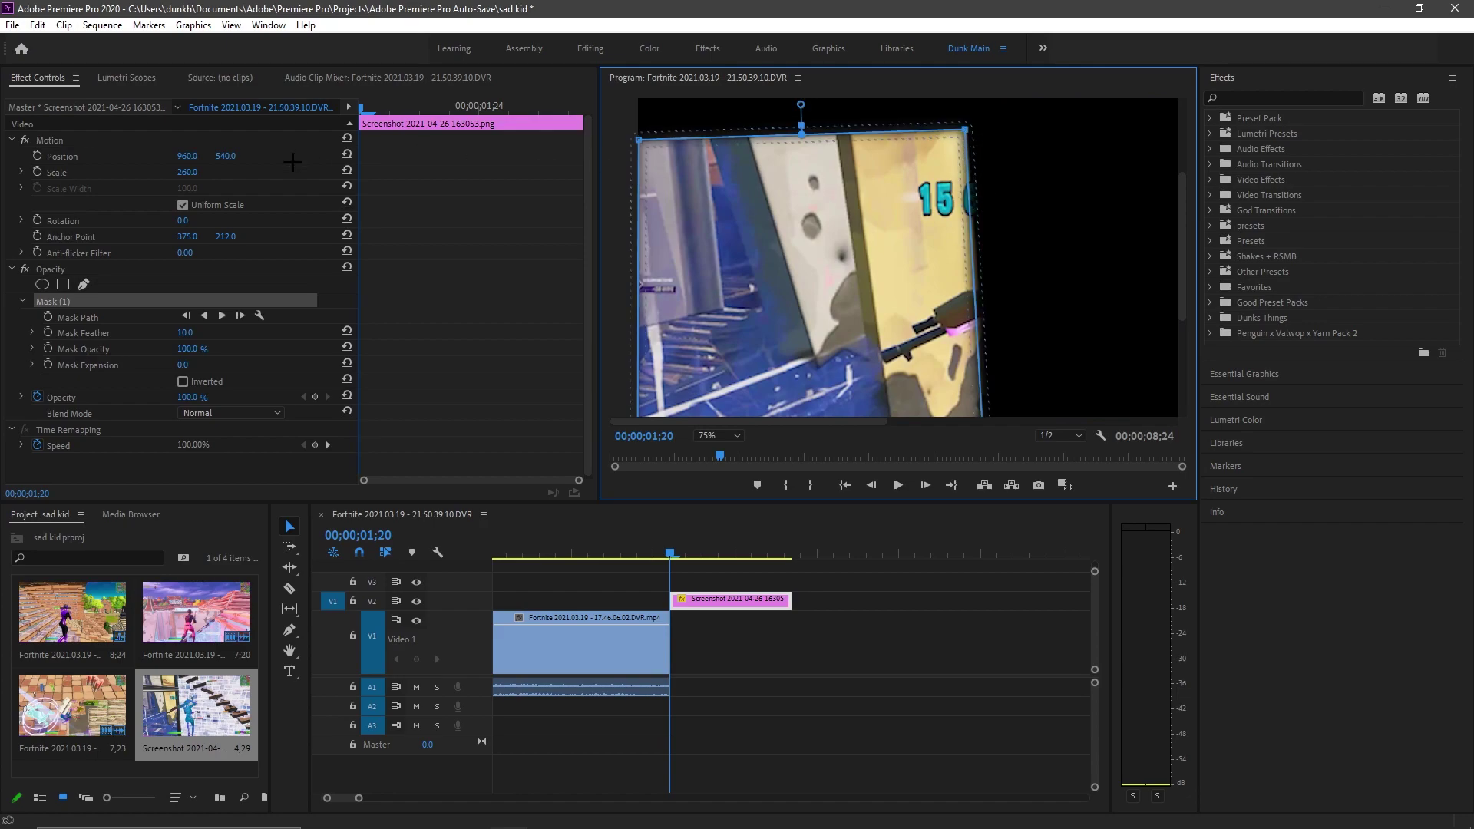
Invert the mask to cut out the enclosed wall area, and return the preview zoom to Fit
click(183, 382)
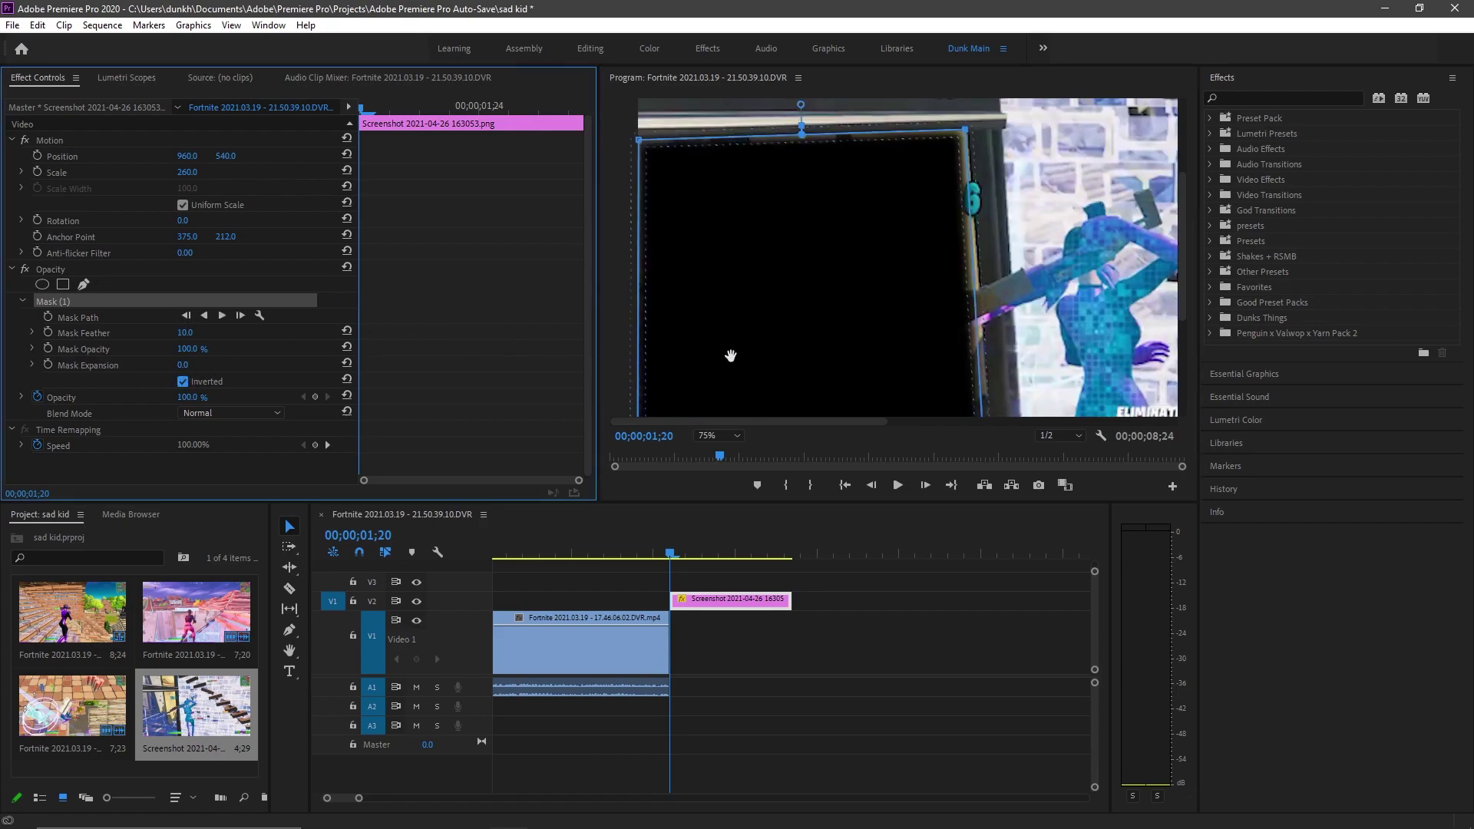
click(185, 332)
key(Return)
click(716, 436)
click(710, 451)
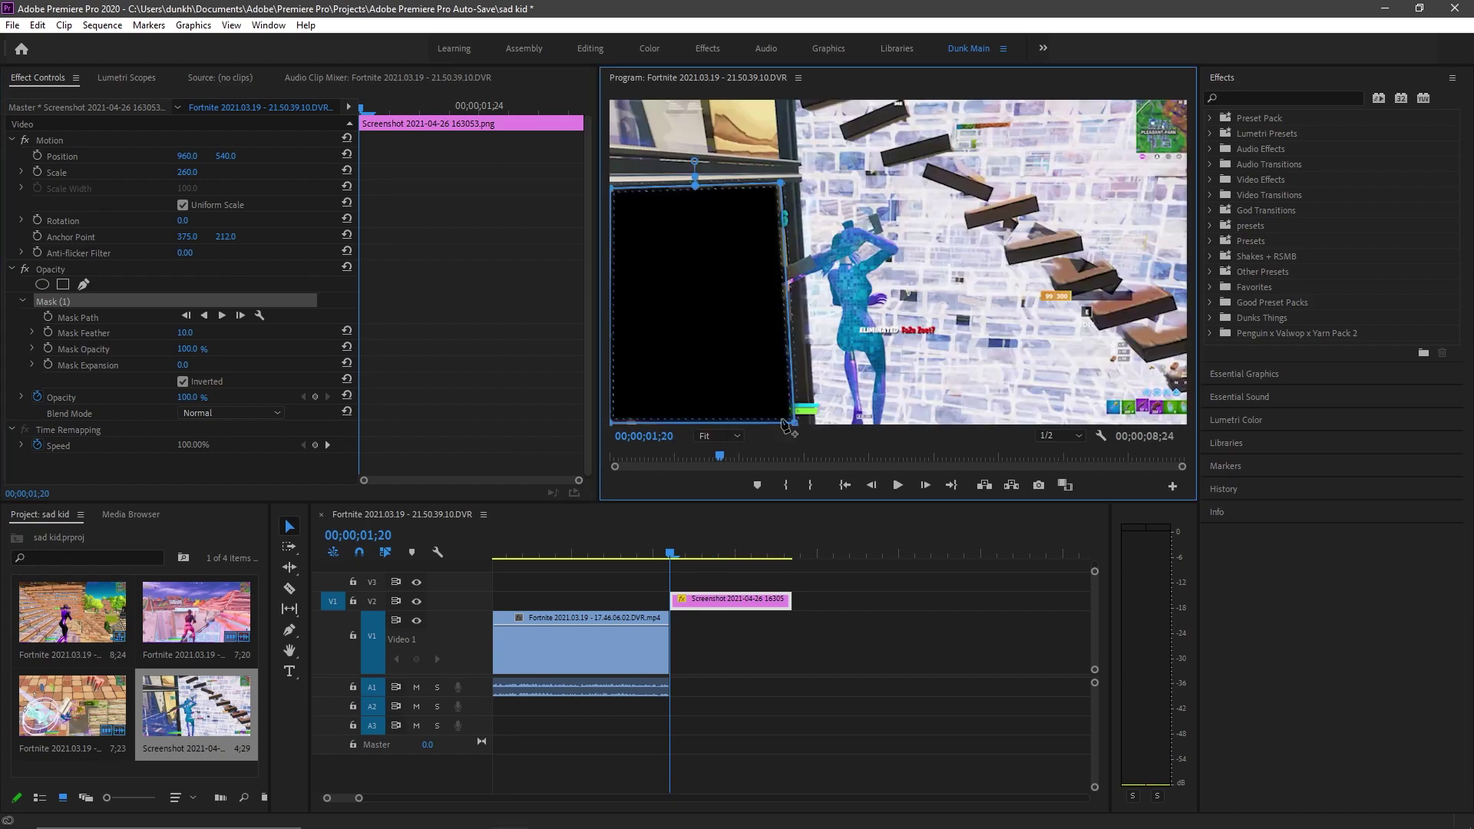
Move the mask's four corners slightly outward to meet the beam, the post and the image edges, then deselect the clip
click(822, 629)
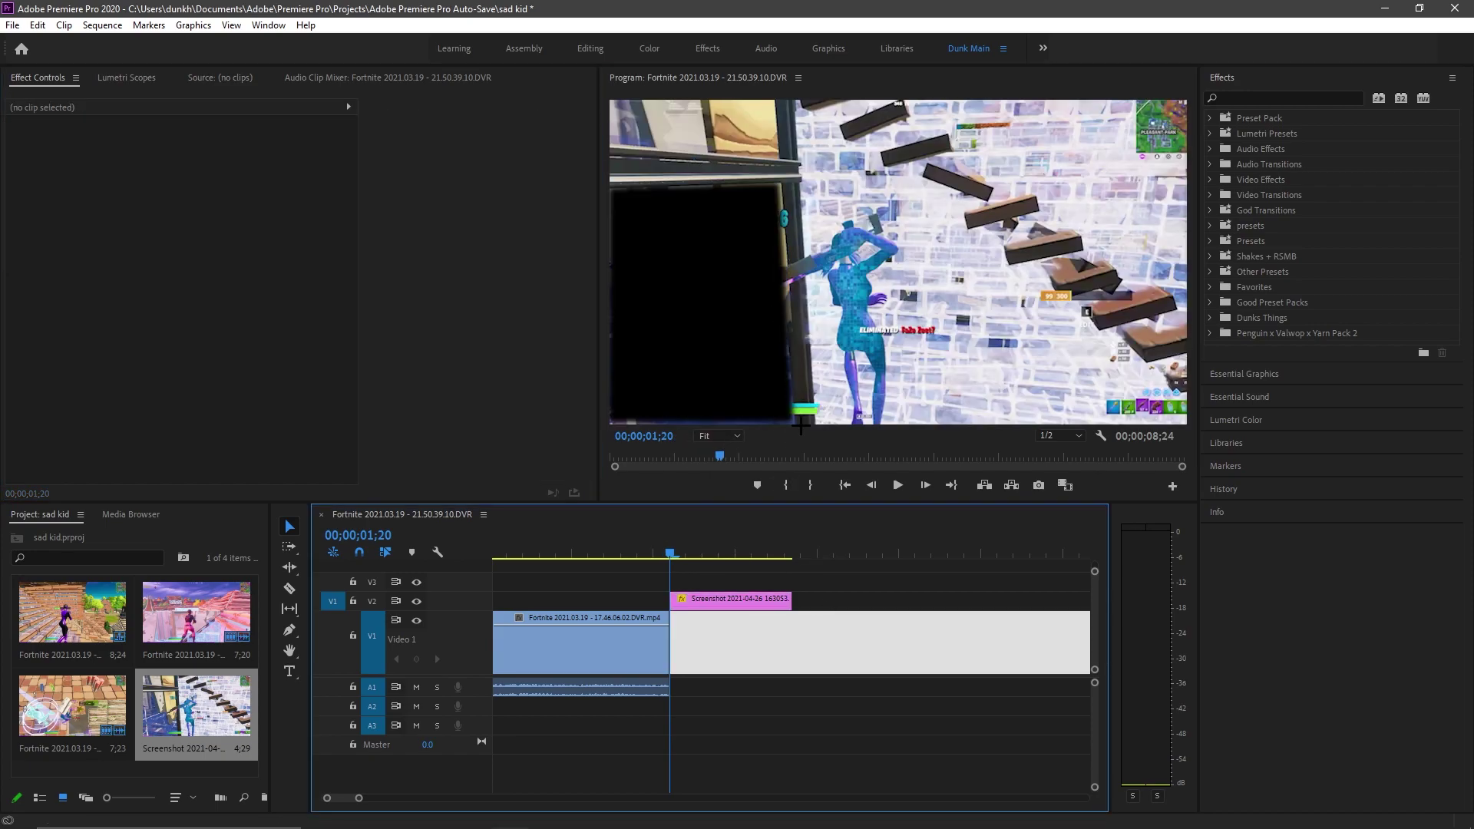
click(723, 599)
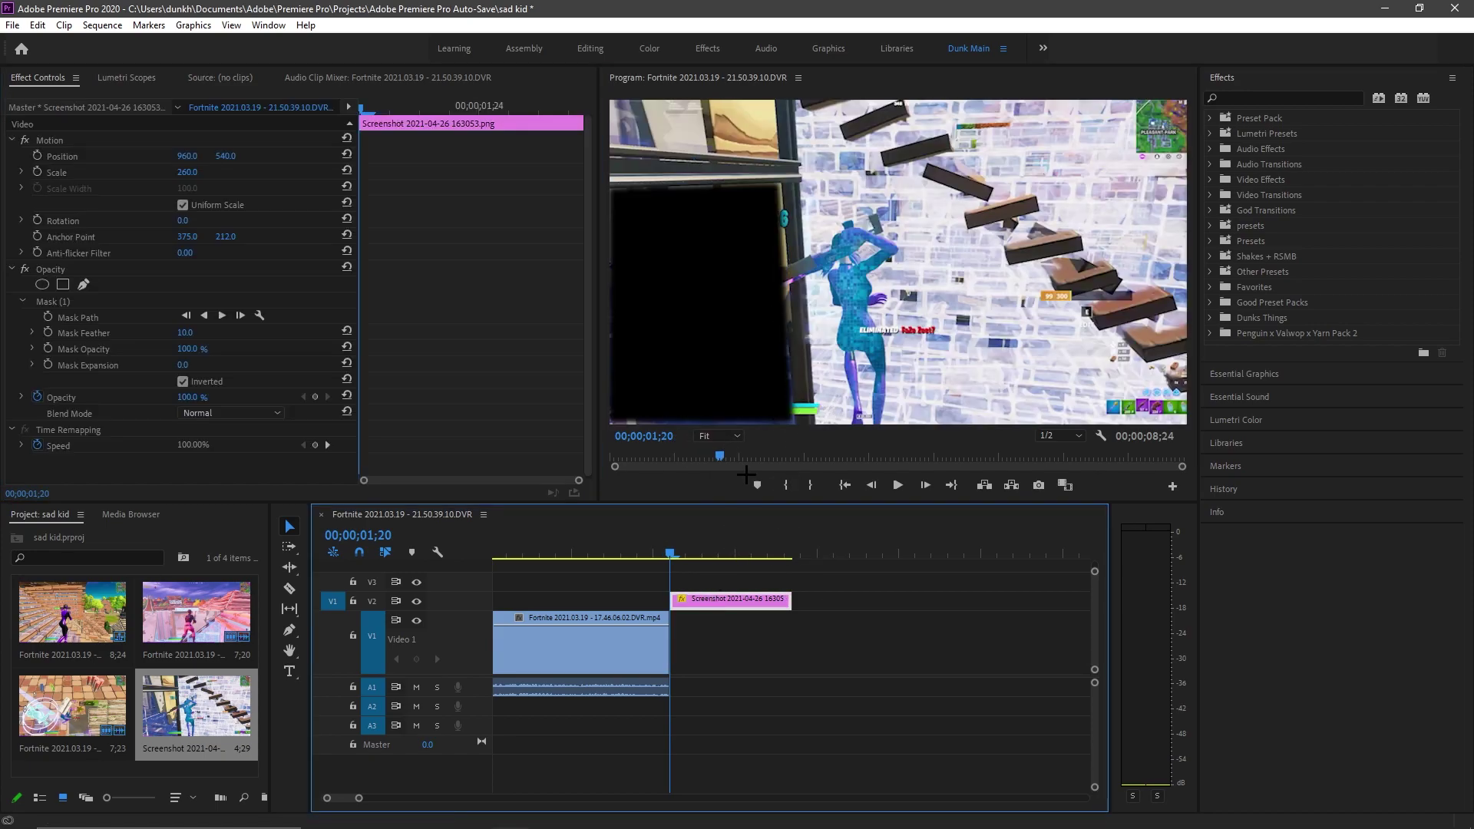
click(117, 301)
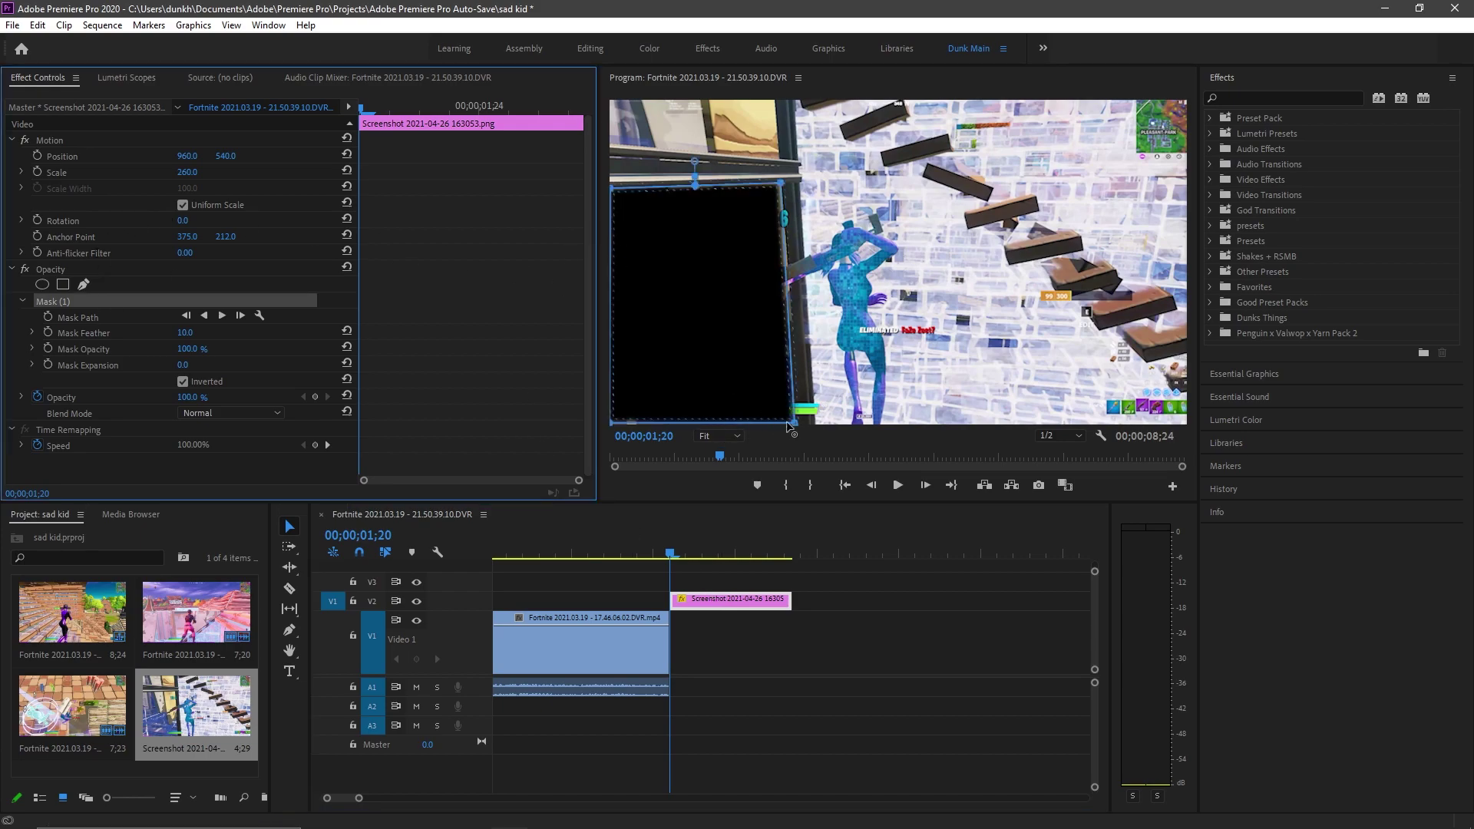
drag(792, 419, 799, 425)
drag(781, 184, 788, 185)
drag(802, 424, 805, 426)
drag(611, 422, 611, 425)
drag(612, 187, 611, 184)
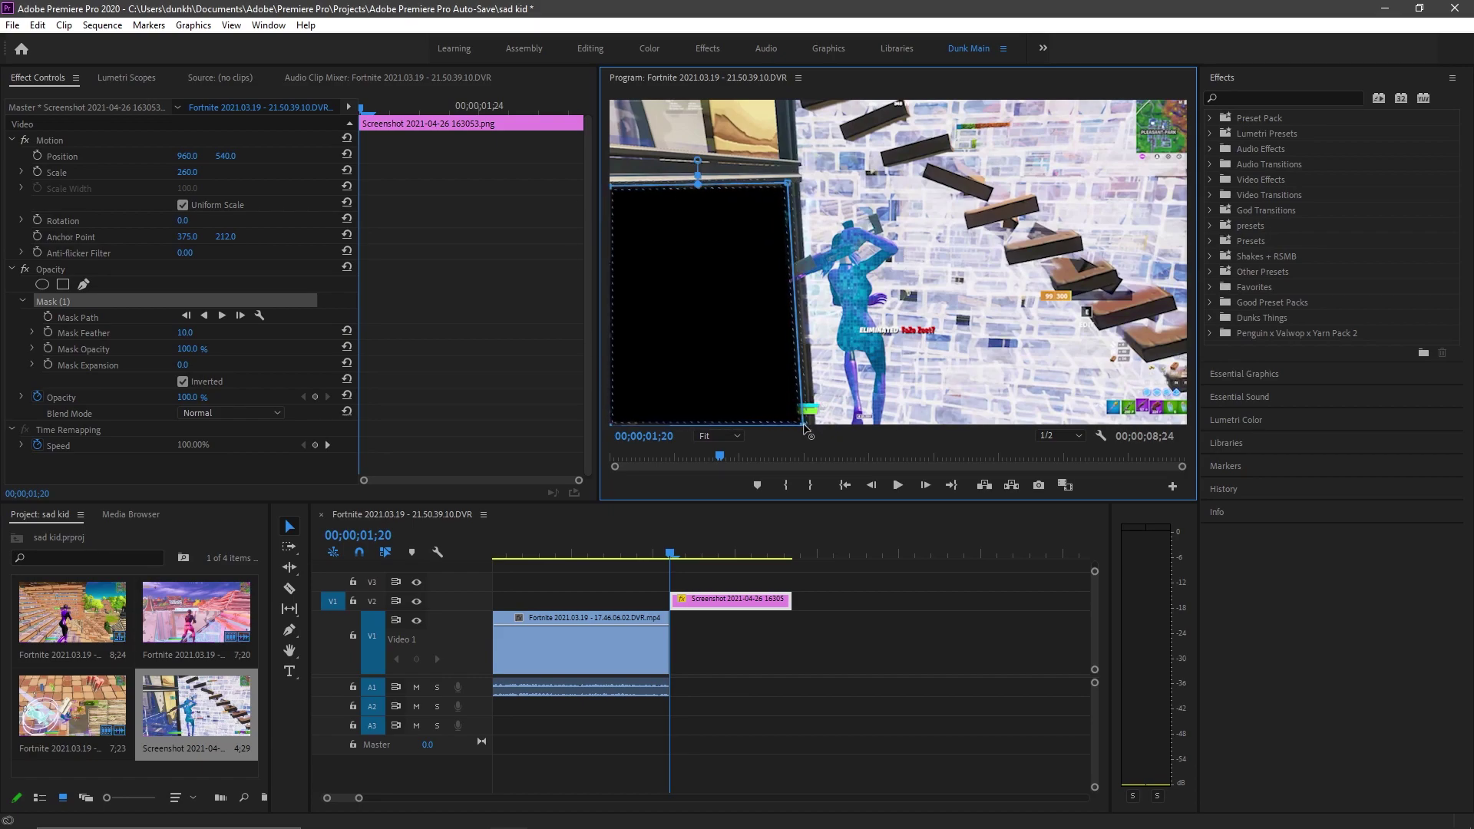
click(724, 569)
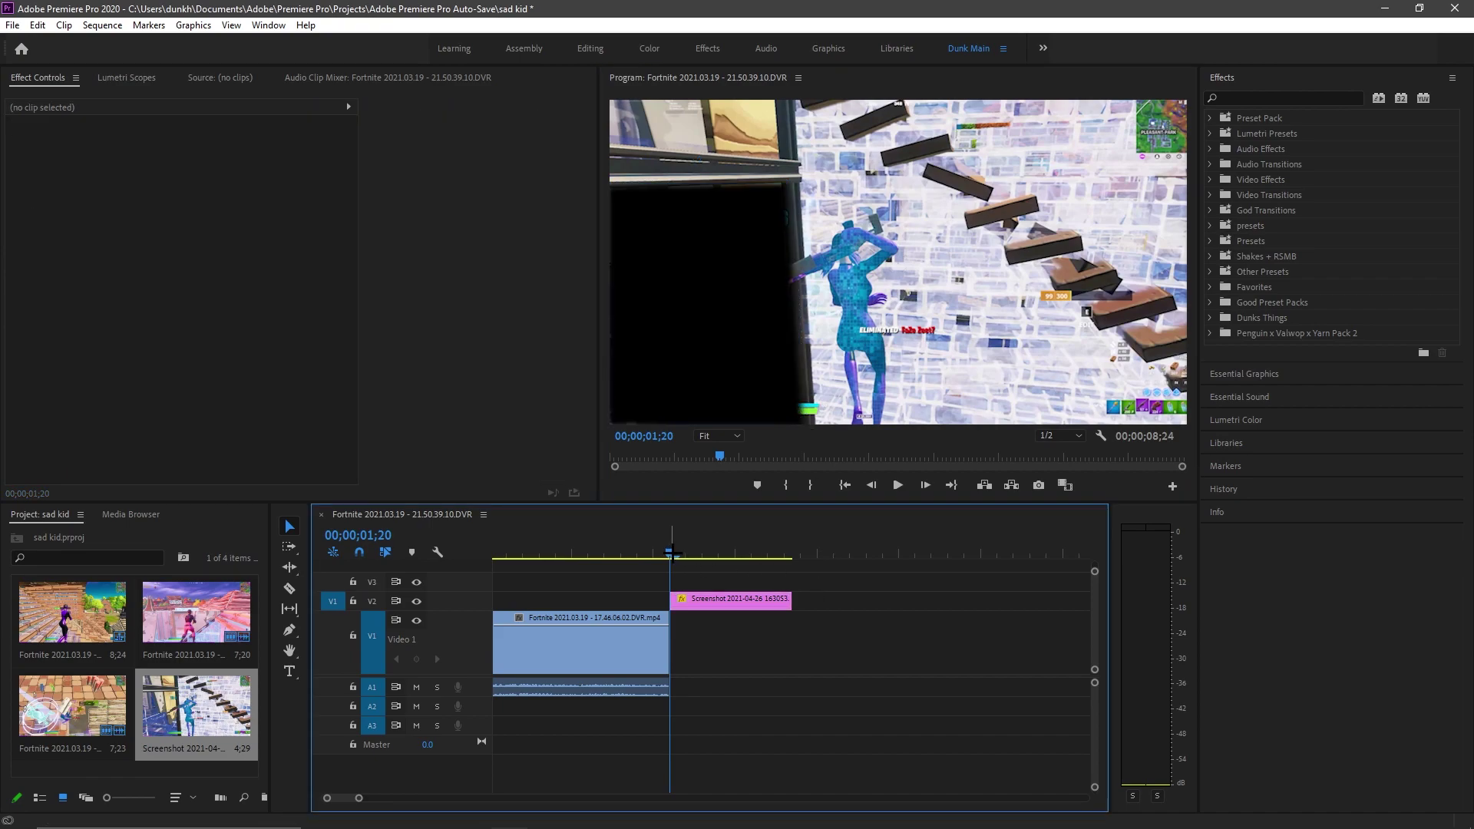
Set the screenshot clip's Mask Feather to 5
click(721, 603)
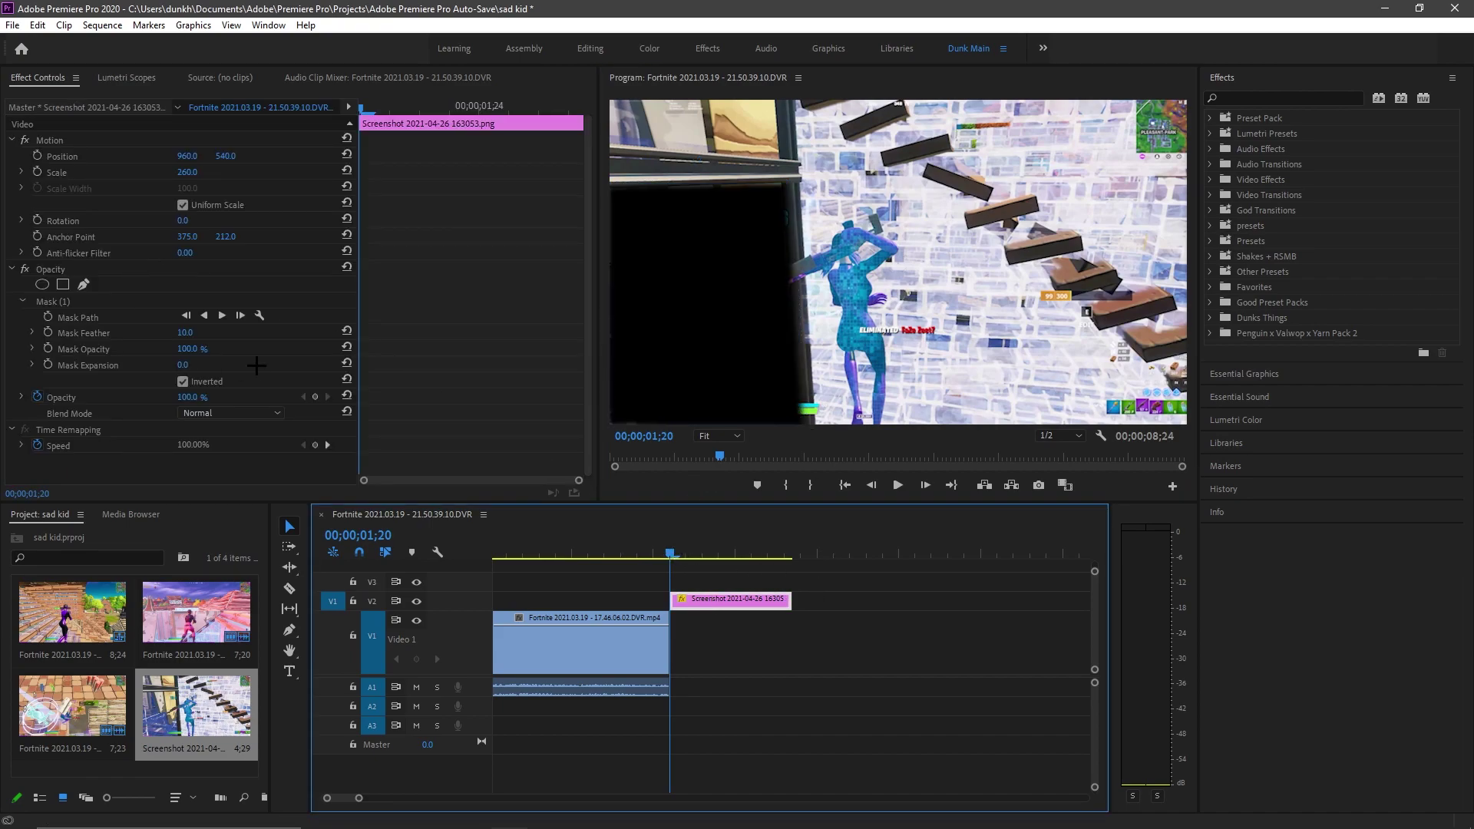
click(188, 332)
text(5)
key(Return)
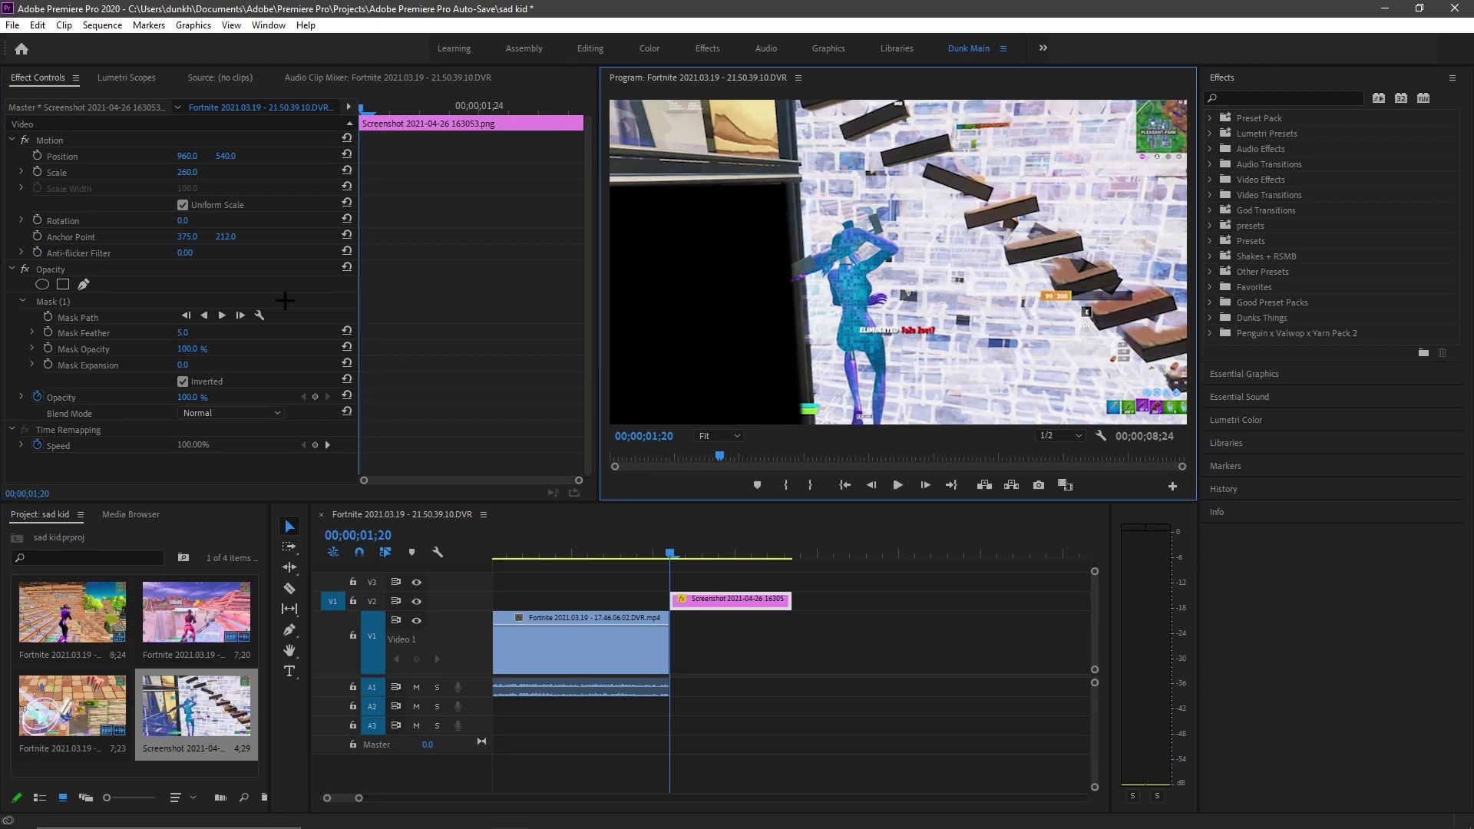
Save the project and shift the mask's two corners along the vertical post slightly further outward
click(83, 301)
click(787, 187)
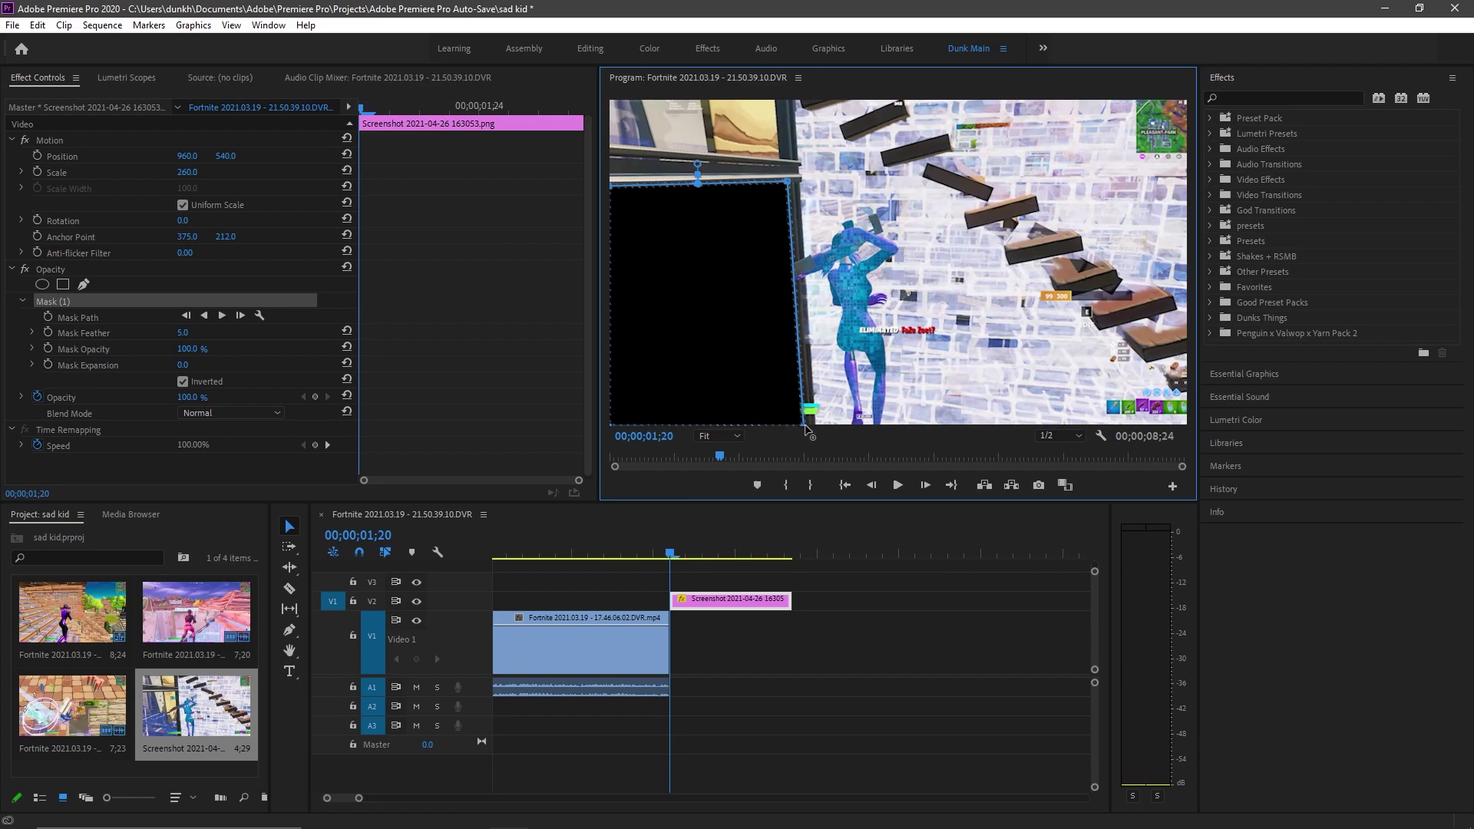
click(823, 618)
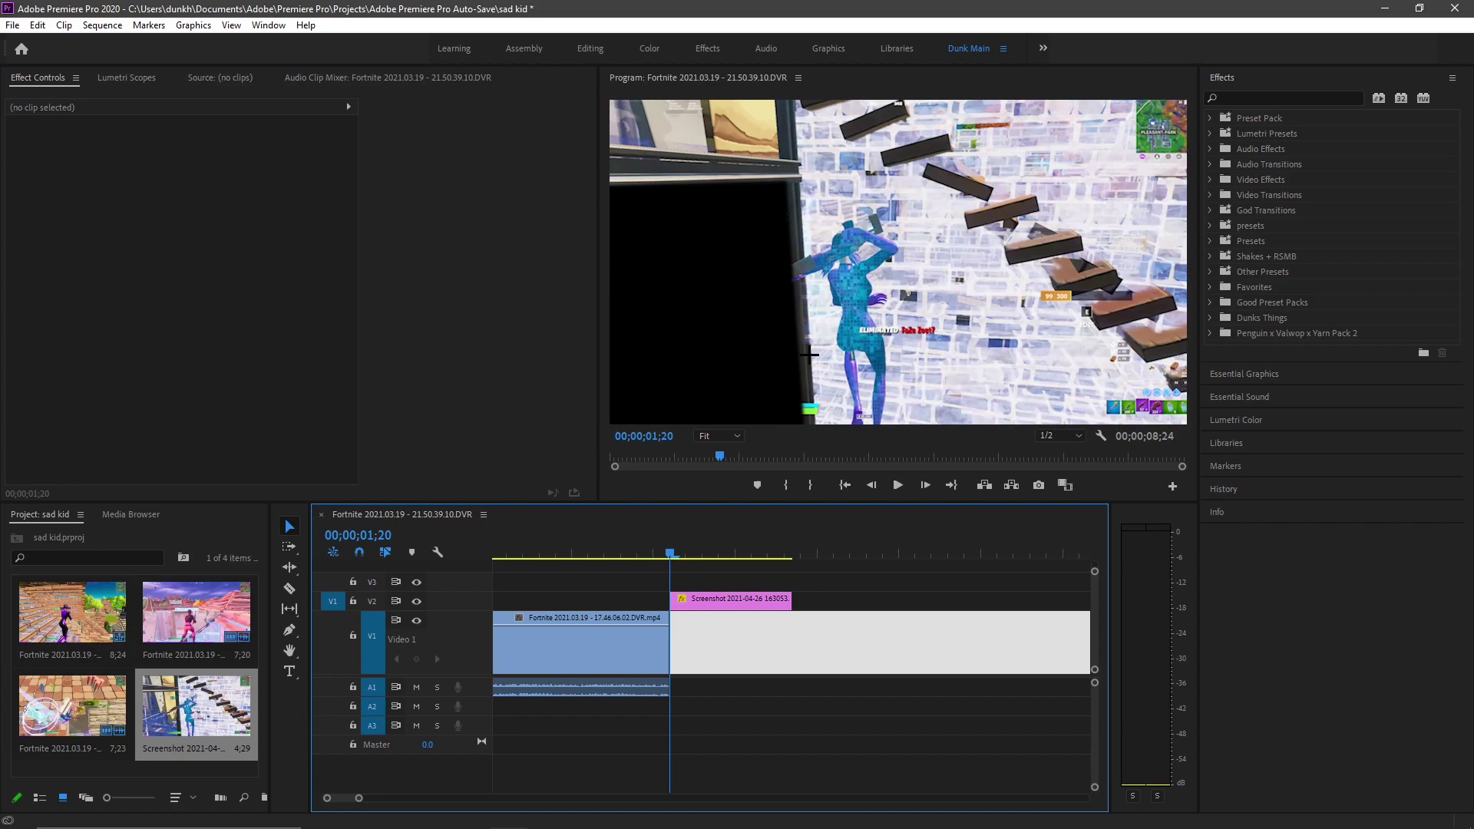
click(756, 600)
click(119, 301)
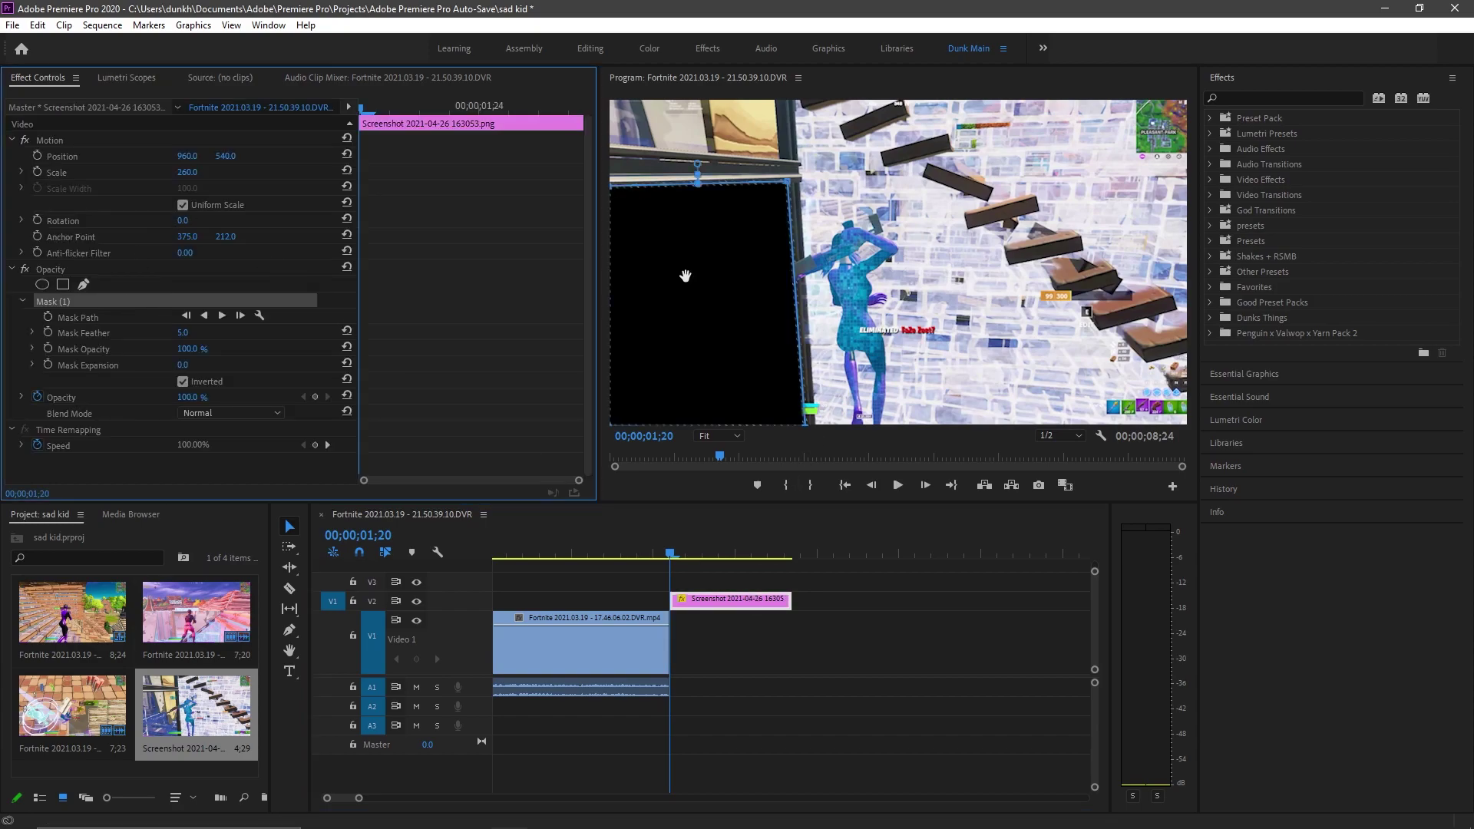
key(ctrl+s)
drag(805, 424, 810, 425)
drag(788, 182, 793, 185)
Deselect the clip, keep the playhead on the screenshot's first frame and set the playback resolution to Full
click(795, 622)
click(794, 621)
mouse_move(674, 551)
mouse_down()
mouse_move(808, 541)
mouse_move(670, 538)
mouse_up()
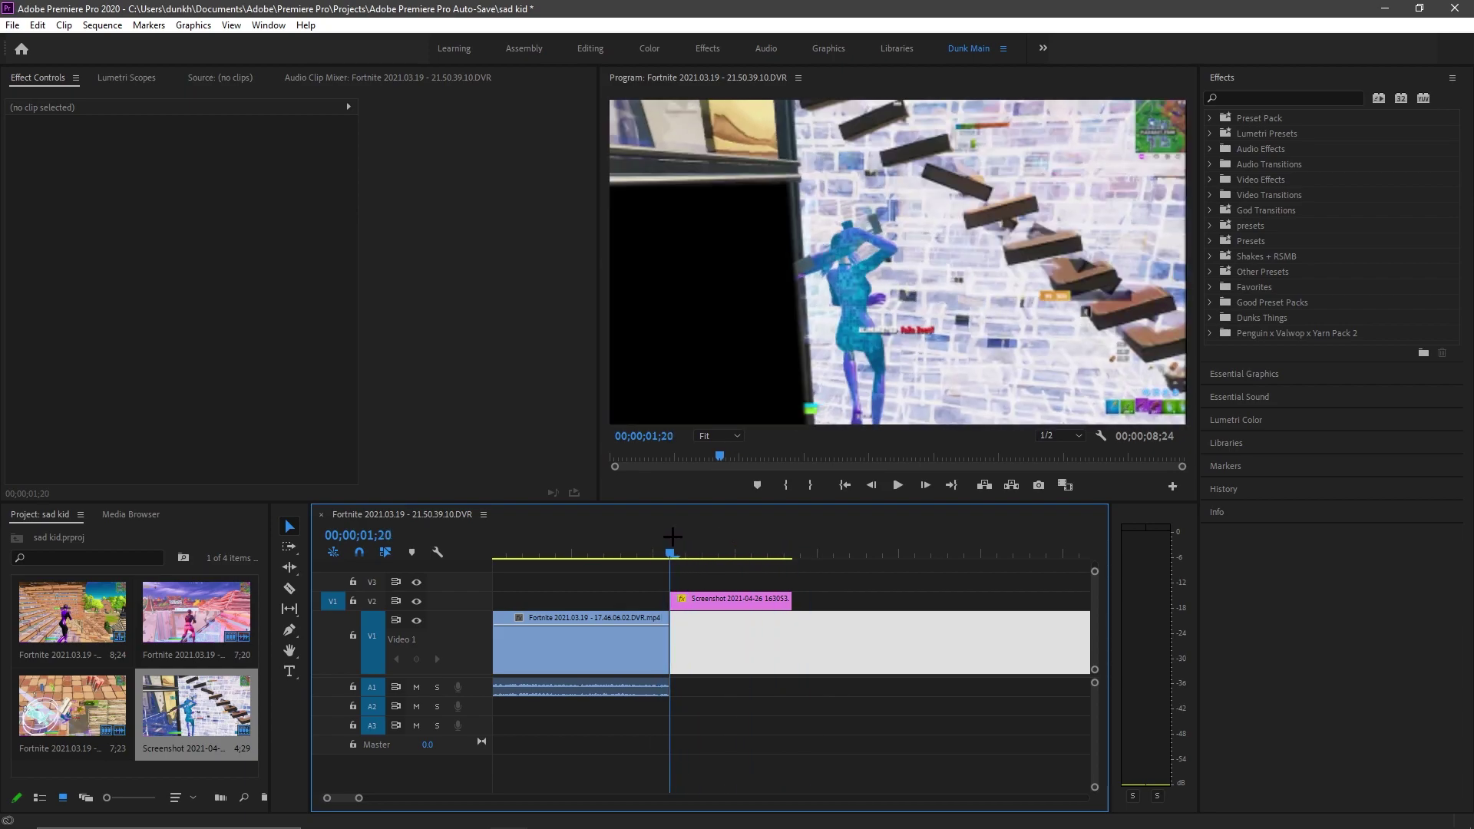
click(1038, 436)
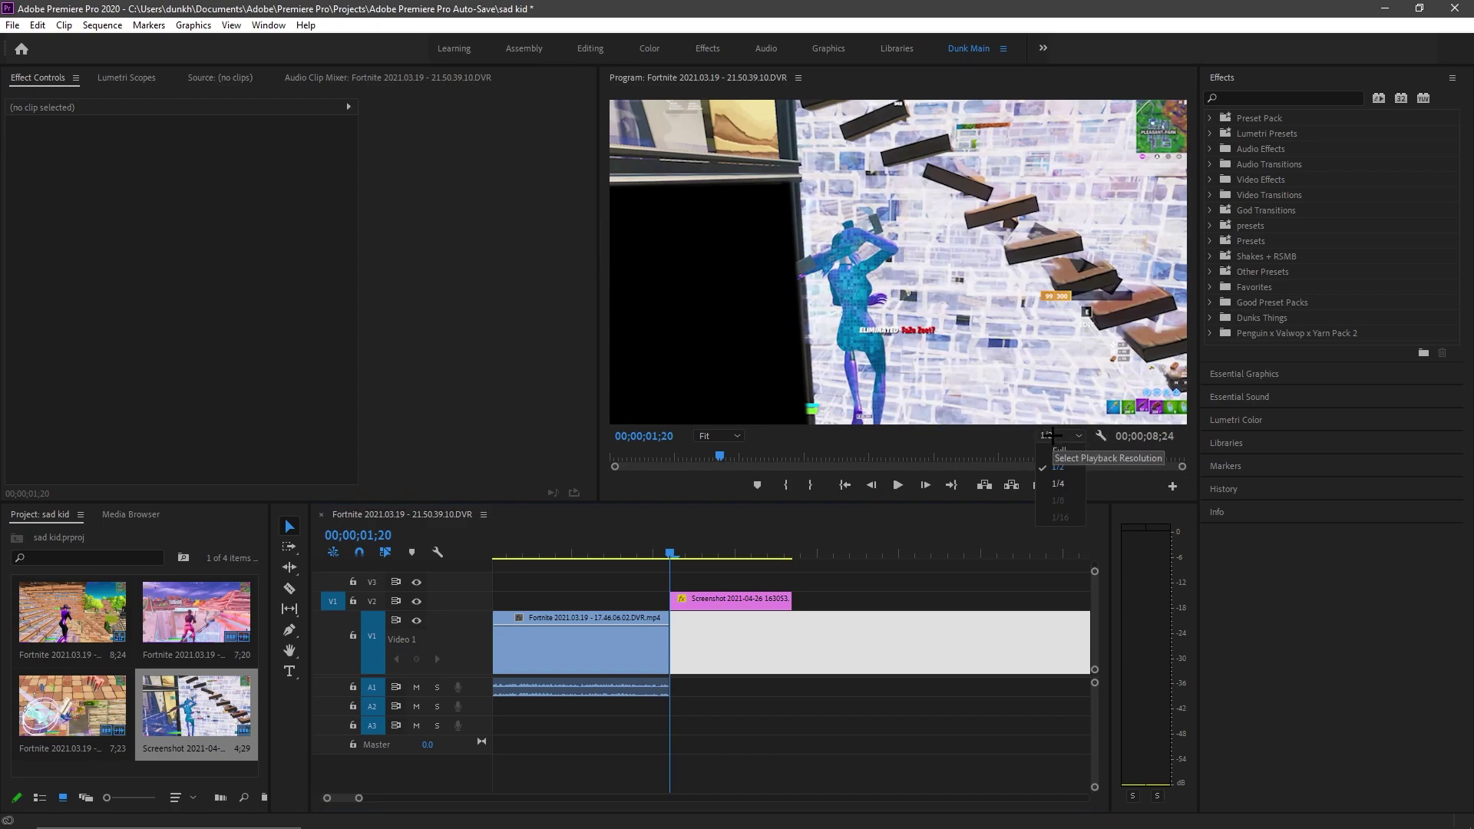
click(1052, 434)
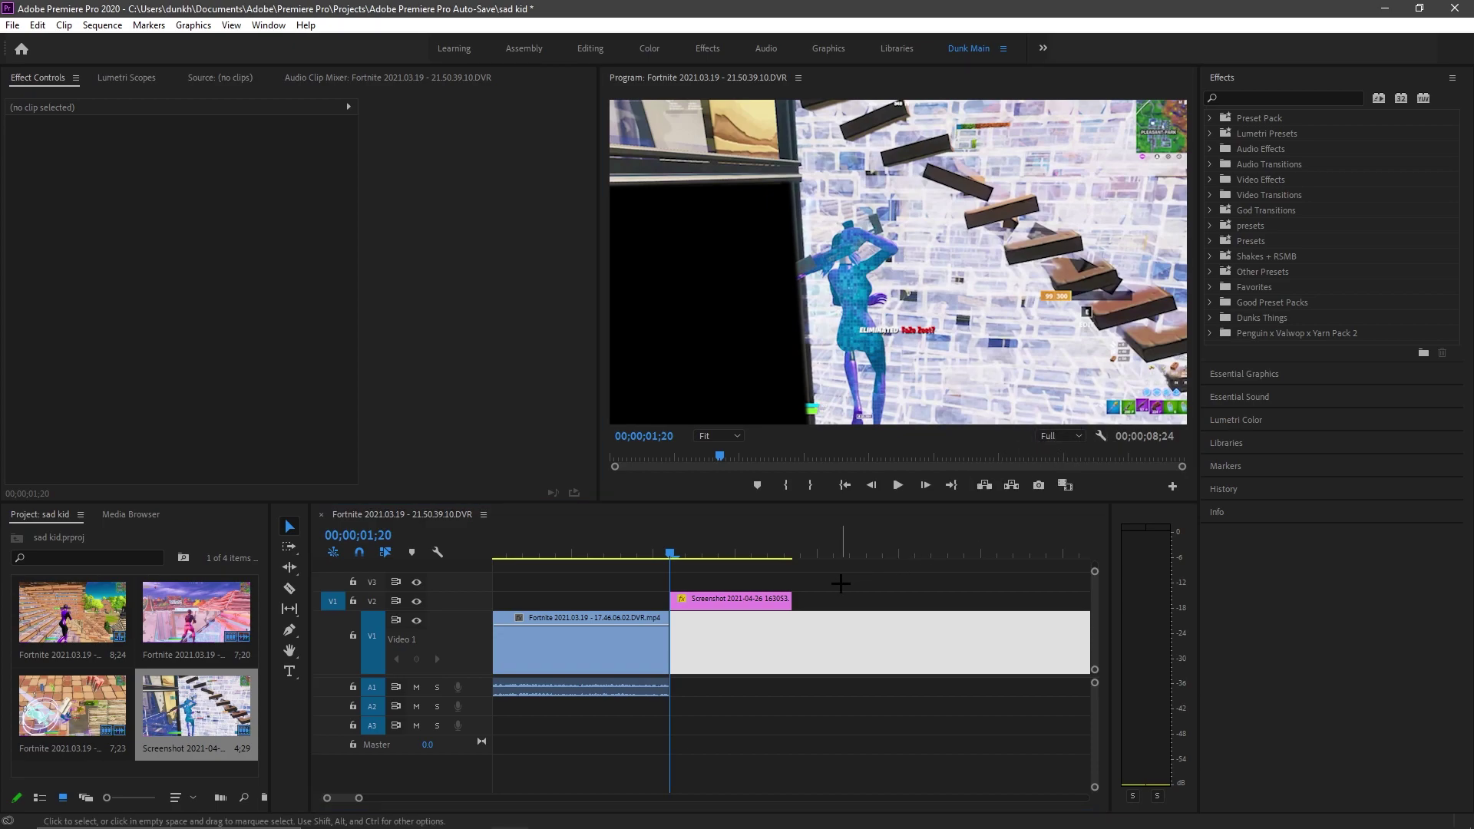
Search the effects for "blurmo" and apply S_BlurMoCurves to the screenshot clip
click(1256, 98)
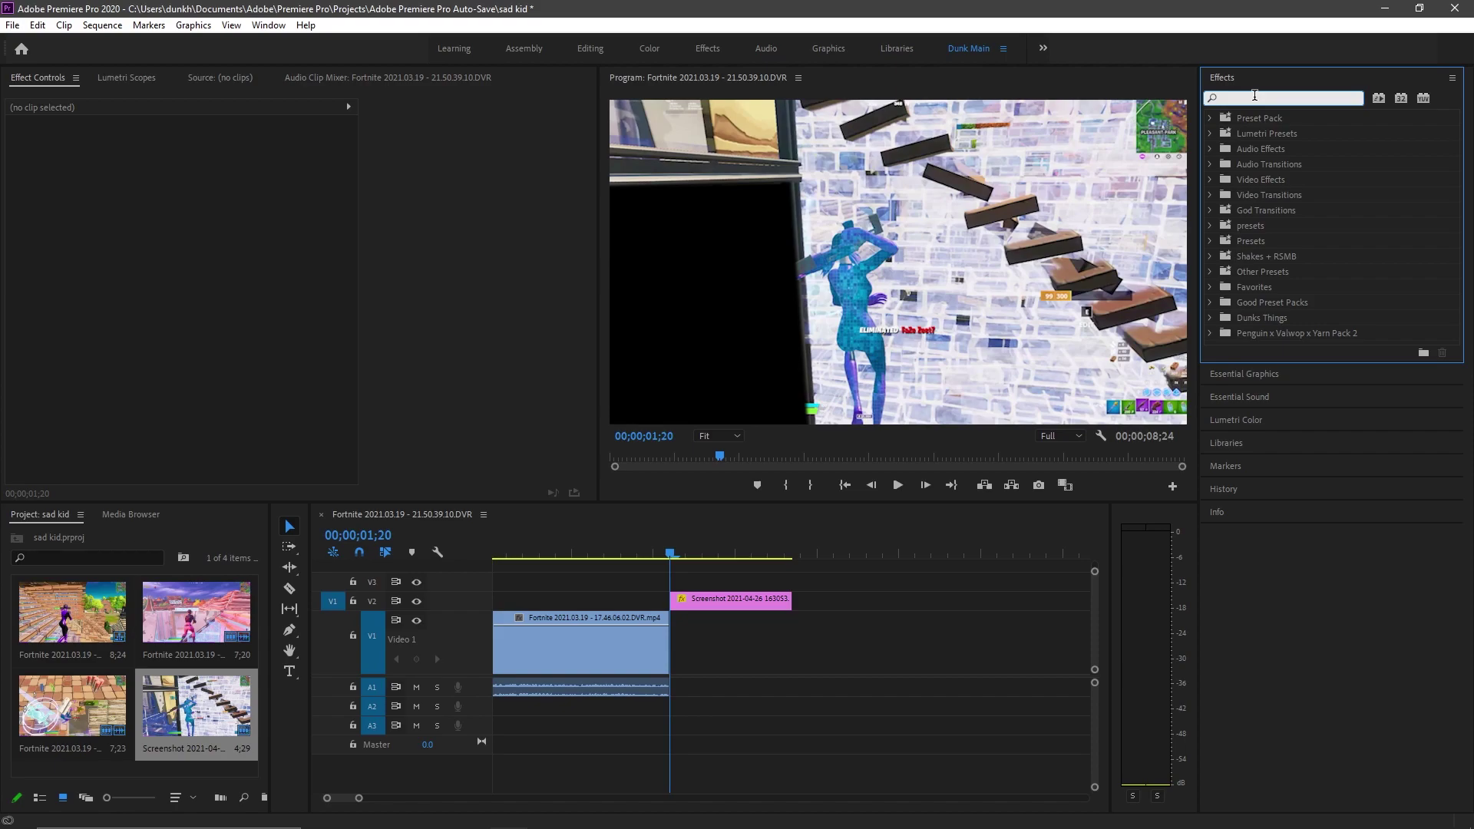
text(blur)
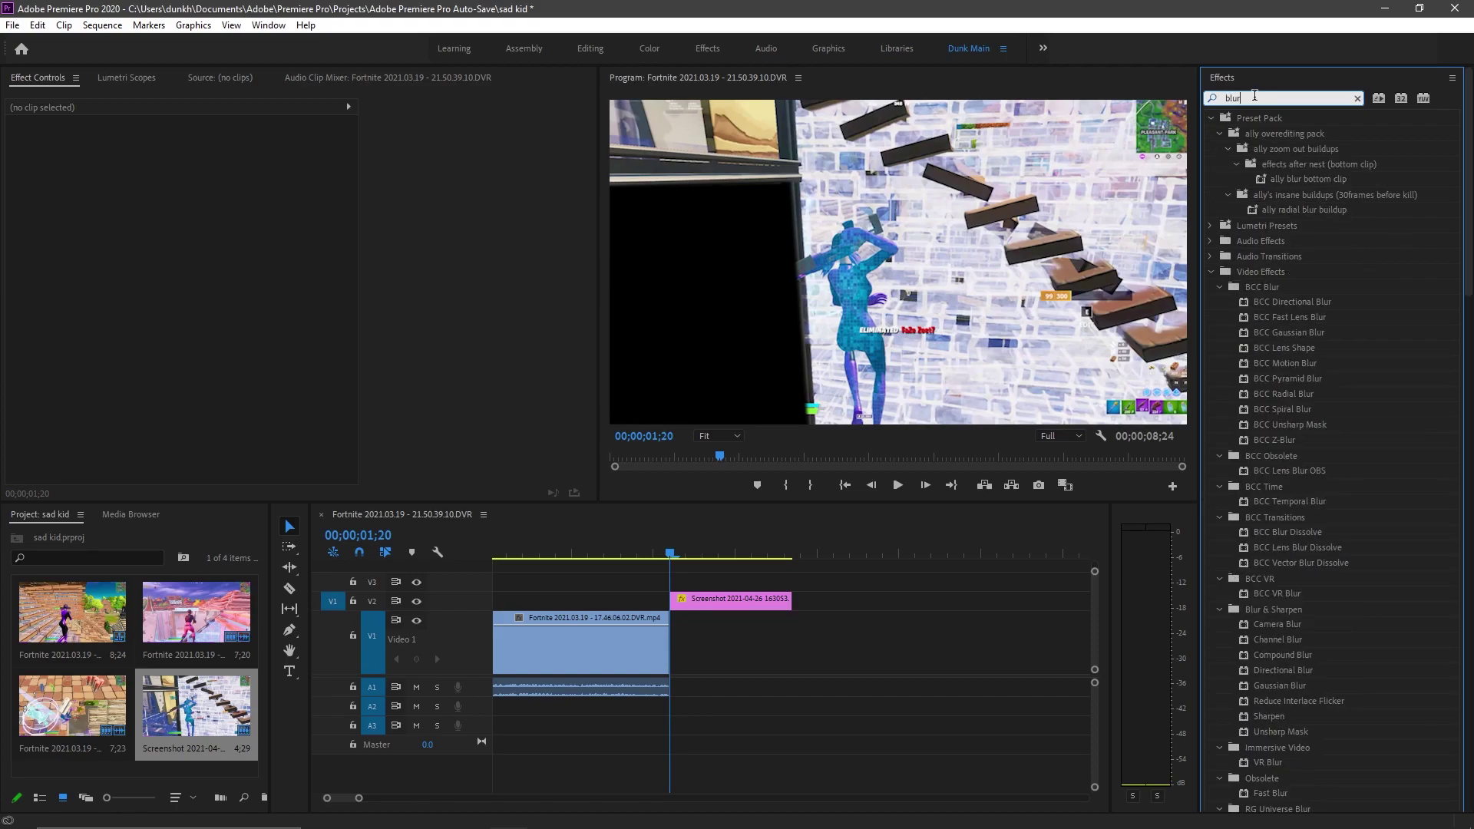
text(mo)
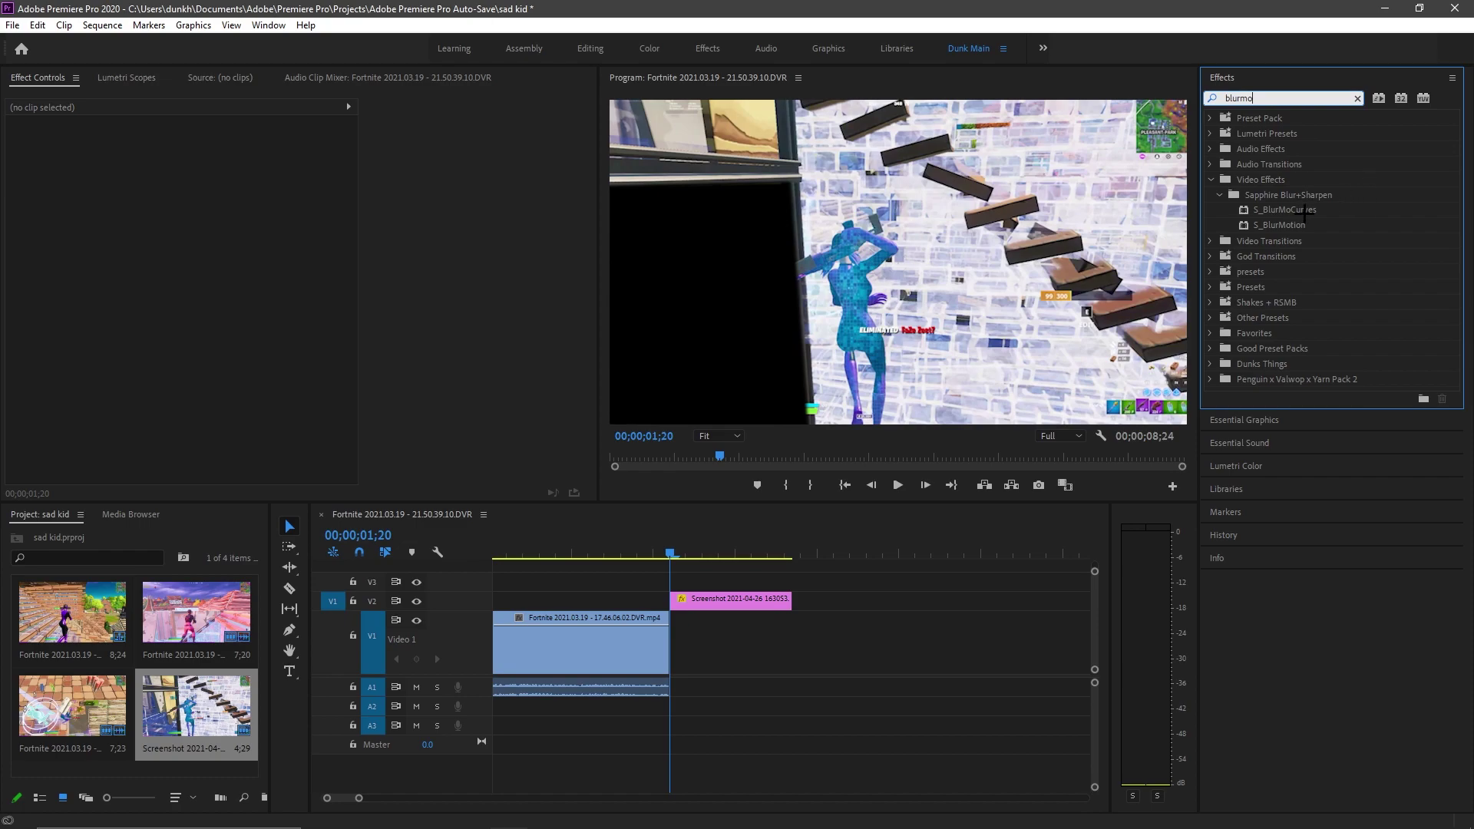
drag(1304, 210, 1309, 223)
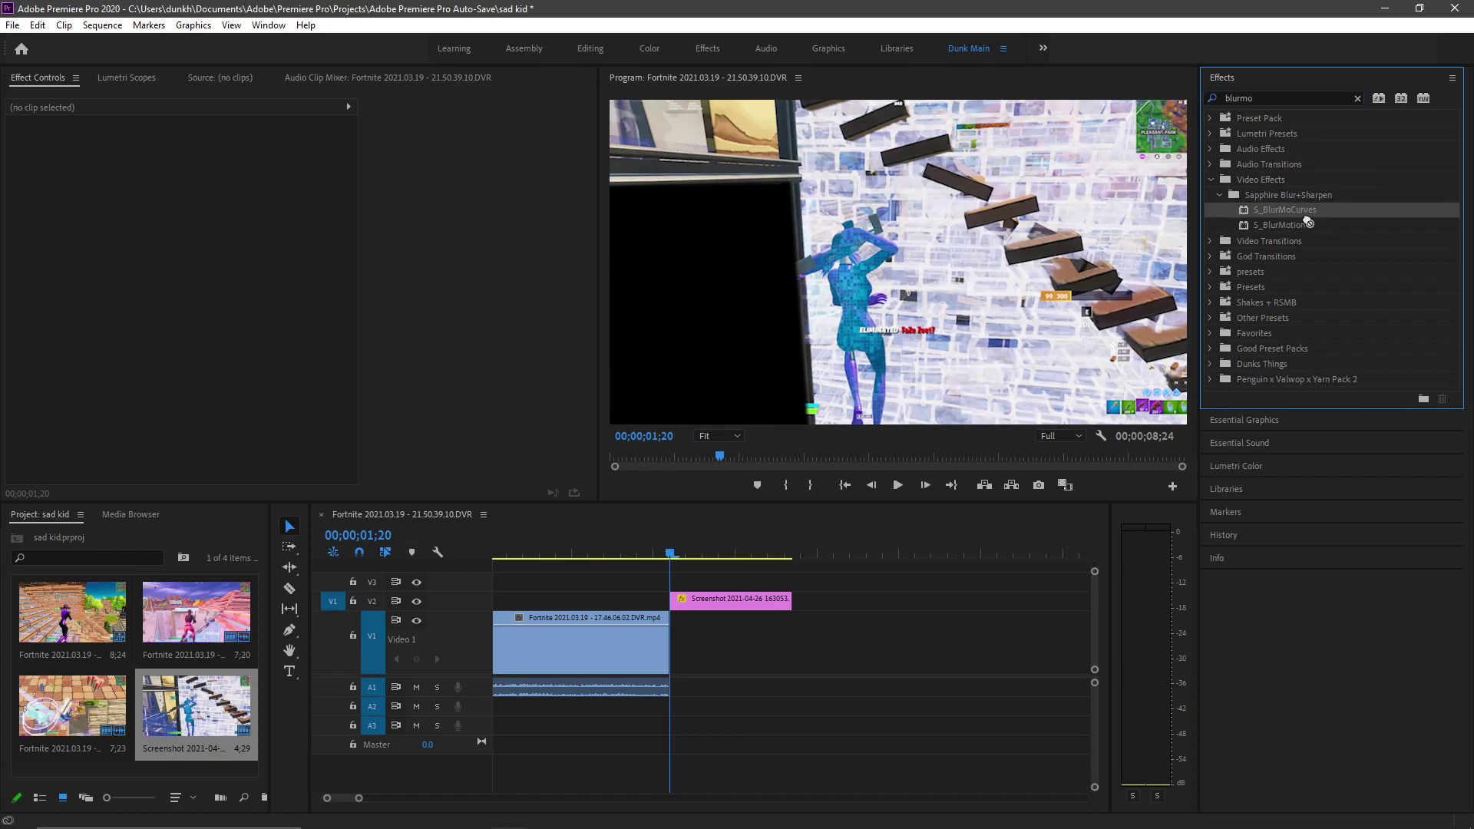
drag(869, 431, 729, 601)
click(733, 600)
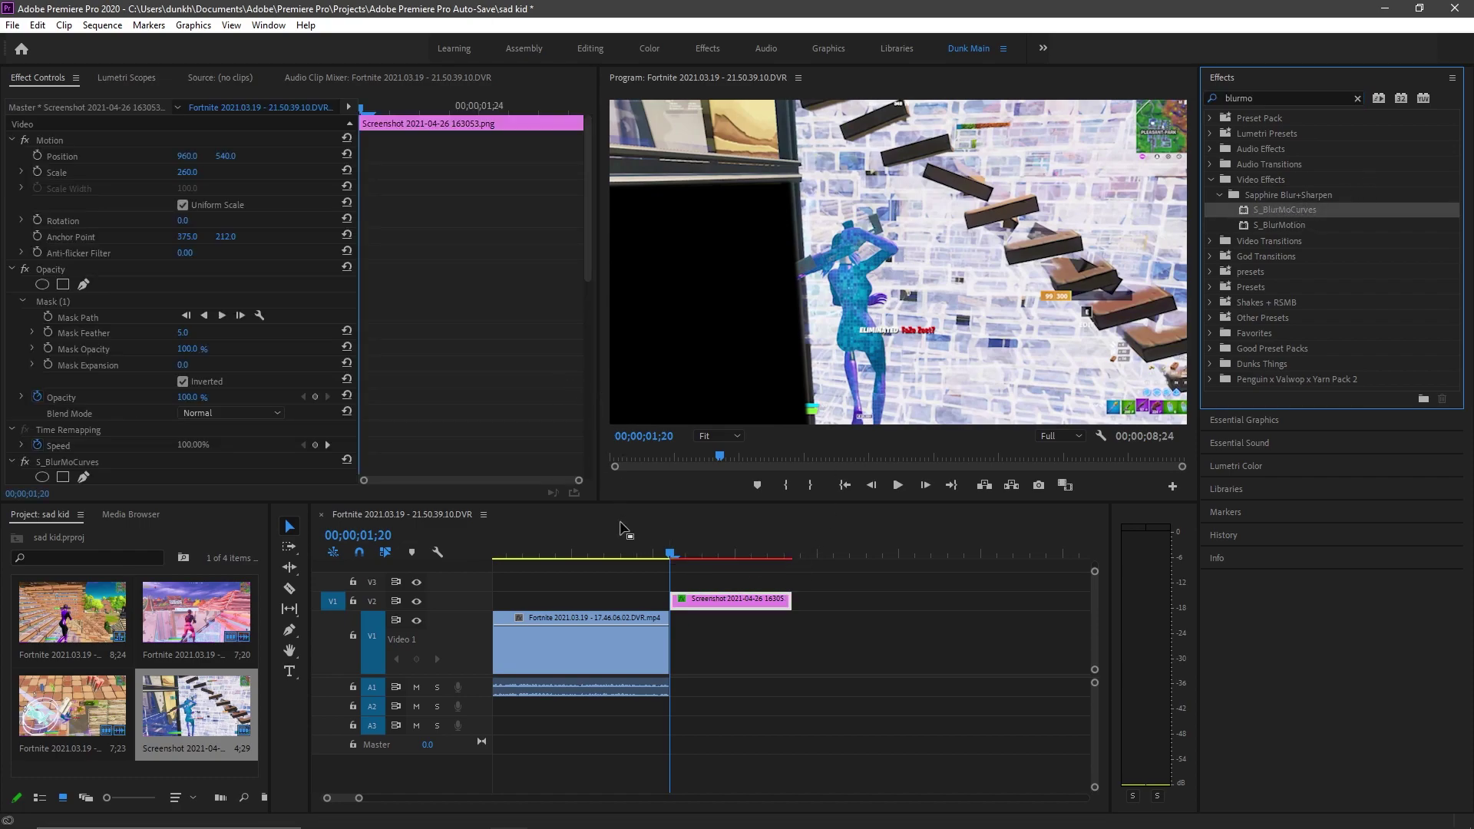
Keyframe S_BlurMoCurves Z Dist from 1.000 at the clip's start to about 0.5 at its very end
scroll(84, 296, down, 6)
scroll(158, 287, down, 2)
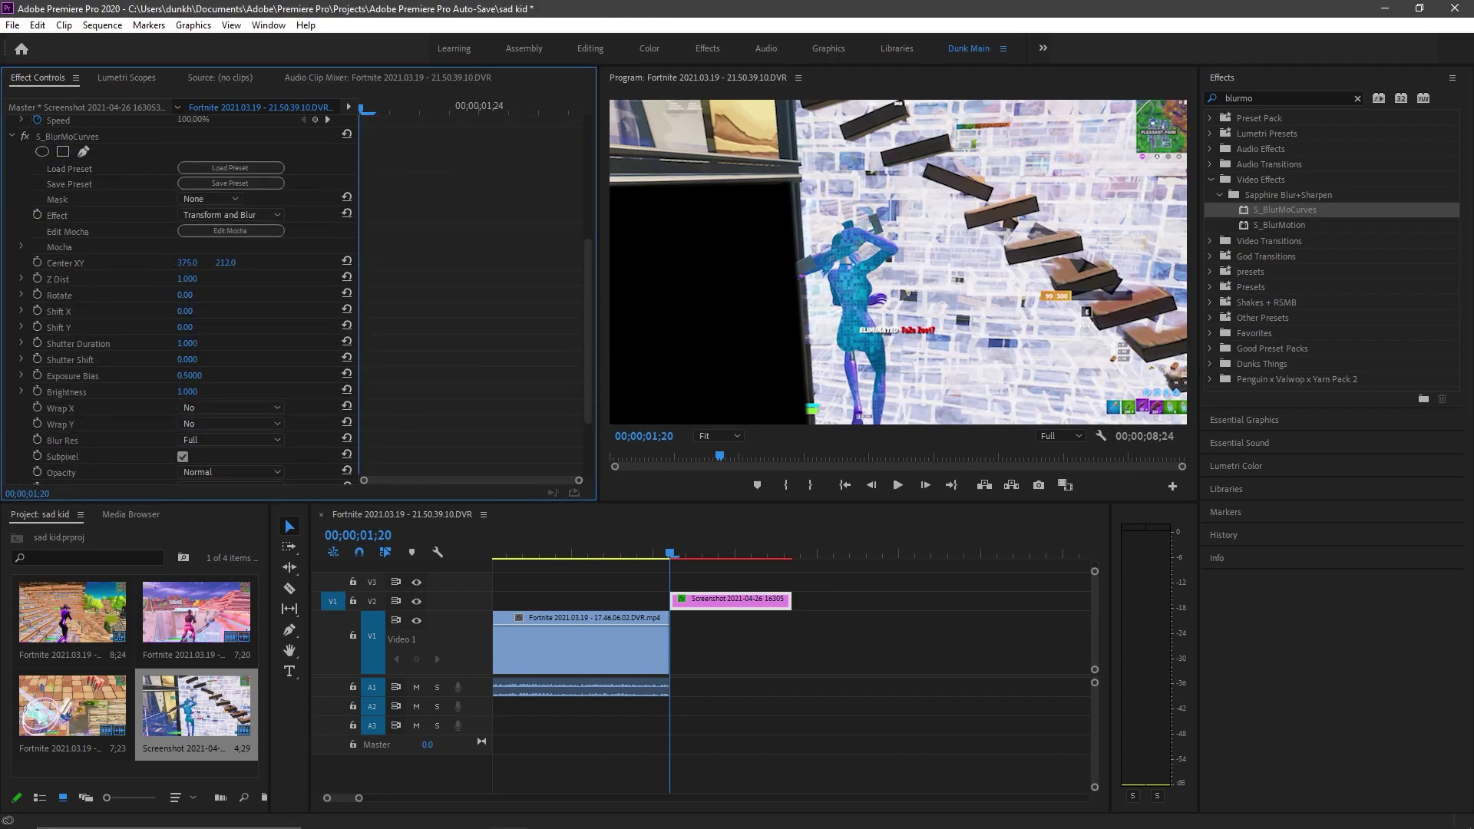
click(37, 278)
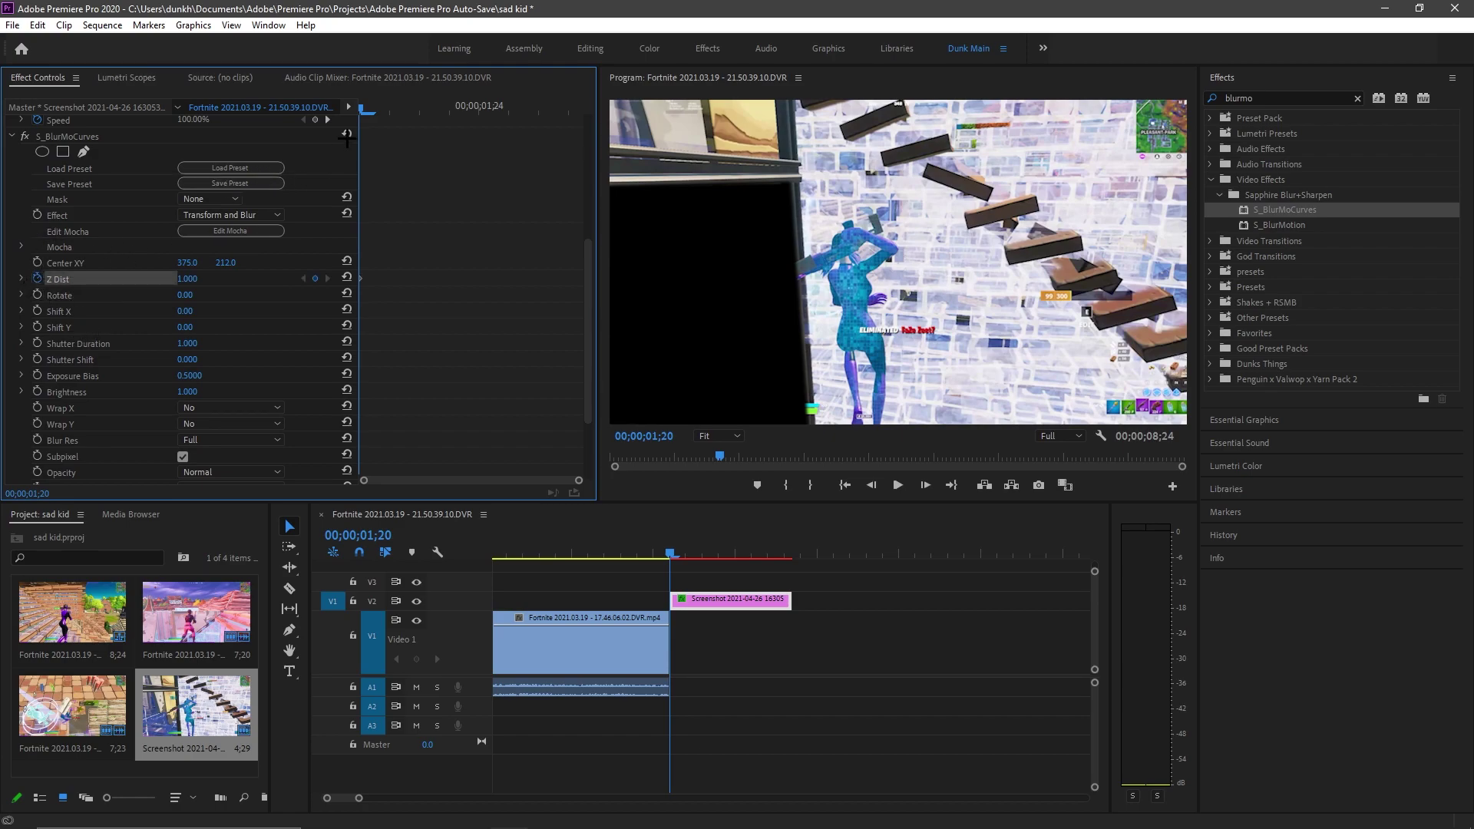
drag(367, 109, 580, 105)
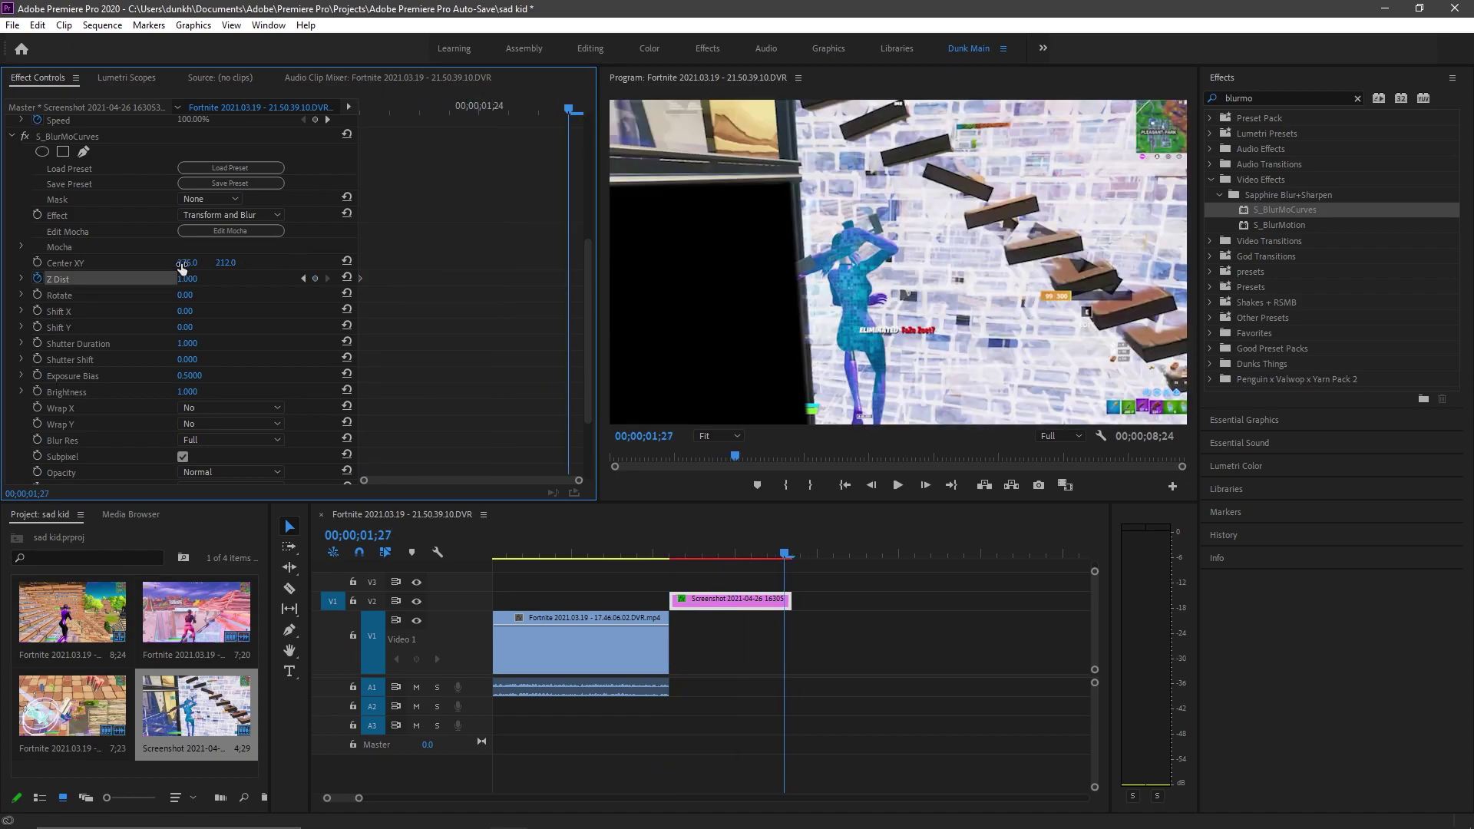
mouse_move(188, 279)
mouse_down()
mouse_move(126, 278)
mouse_move(215, 278)
mouse_move(157, 279)
mouse_move(176, 279)
mouse_up()
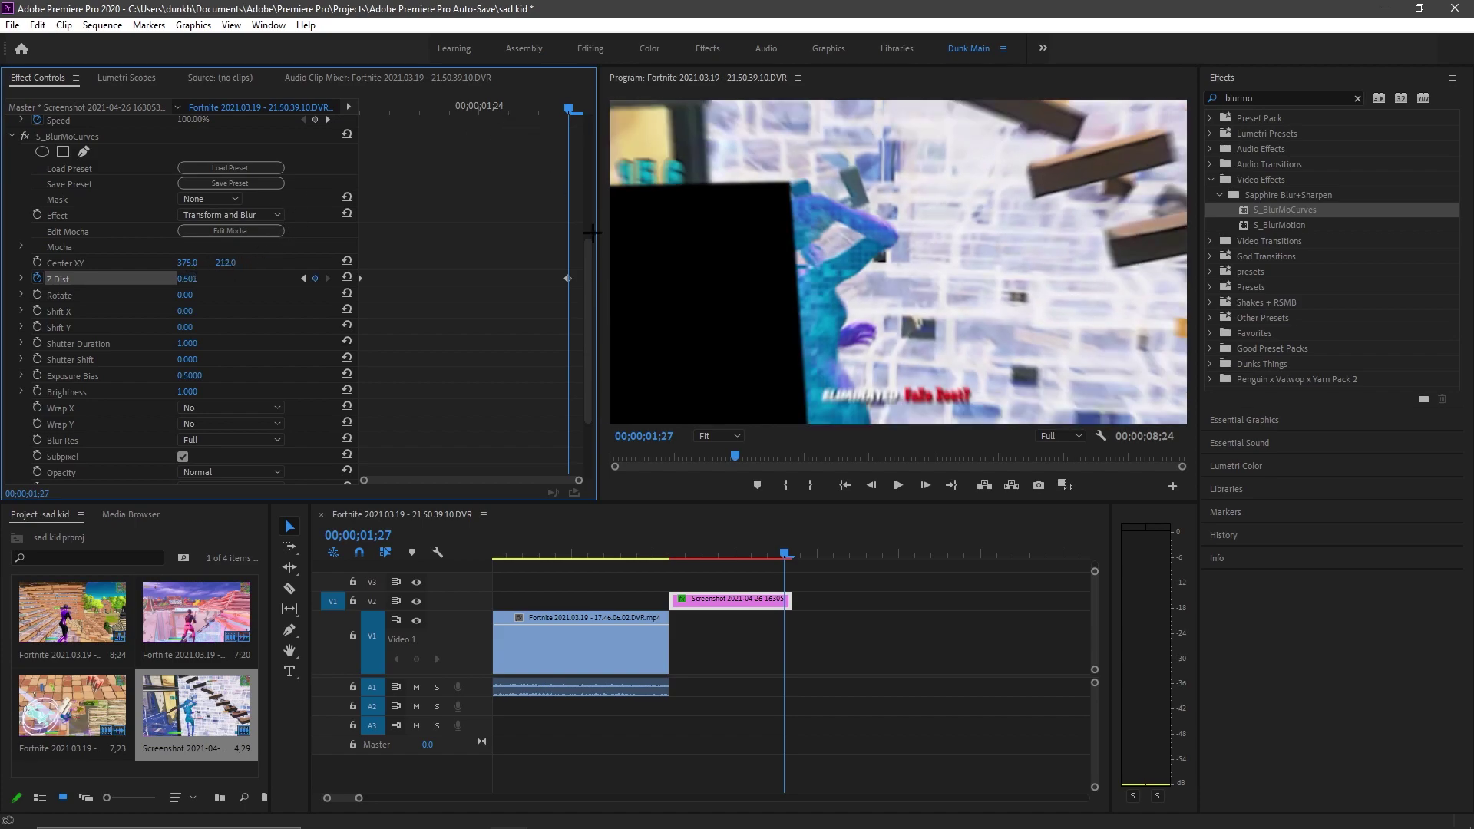
drag(568, 281, 586, 278)
Keyframe S_BlurMoCurves Shift X from 0 at the screenshot clip's start to 180 at its very end
drag(564, 108, 347, 101)
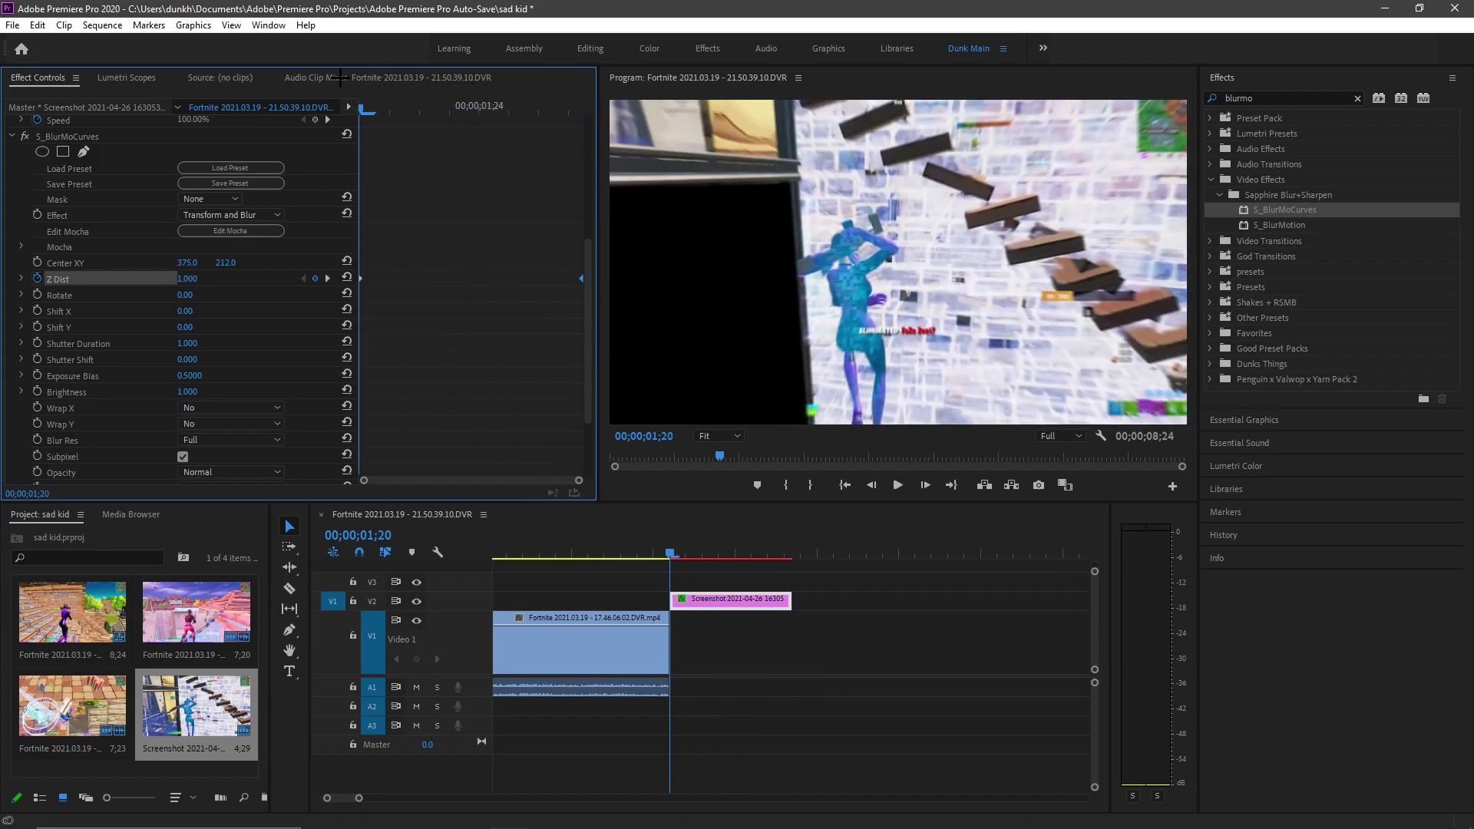
click(37, 311)
drag(362, 105, 565, 97)
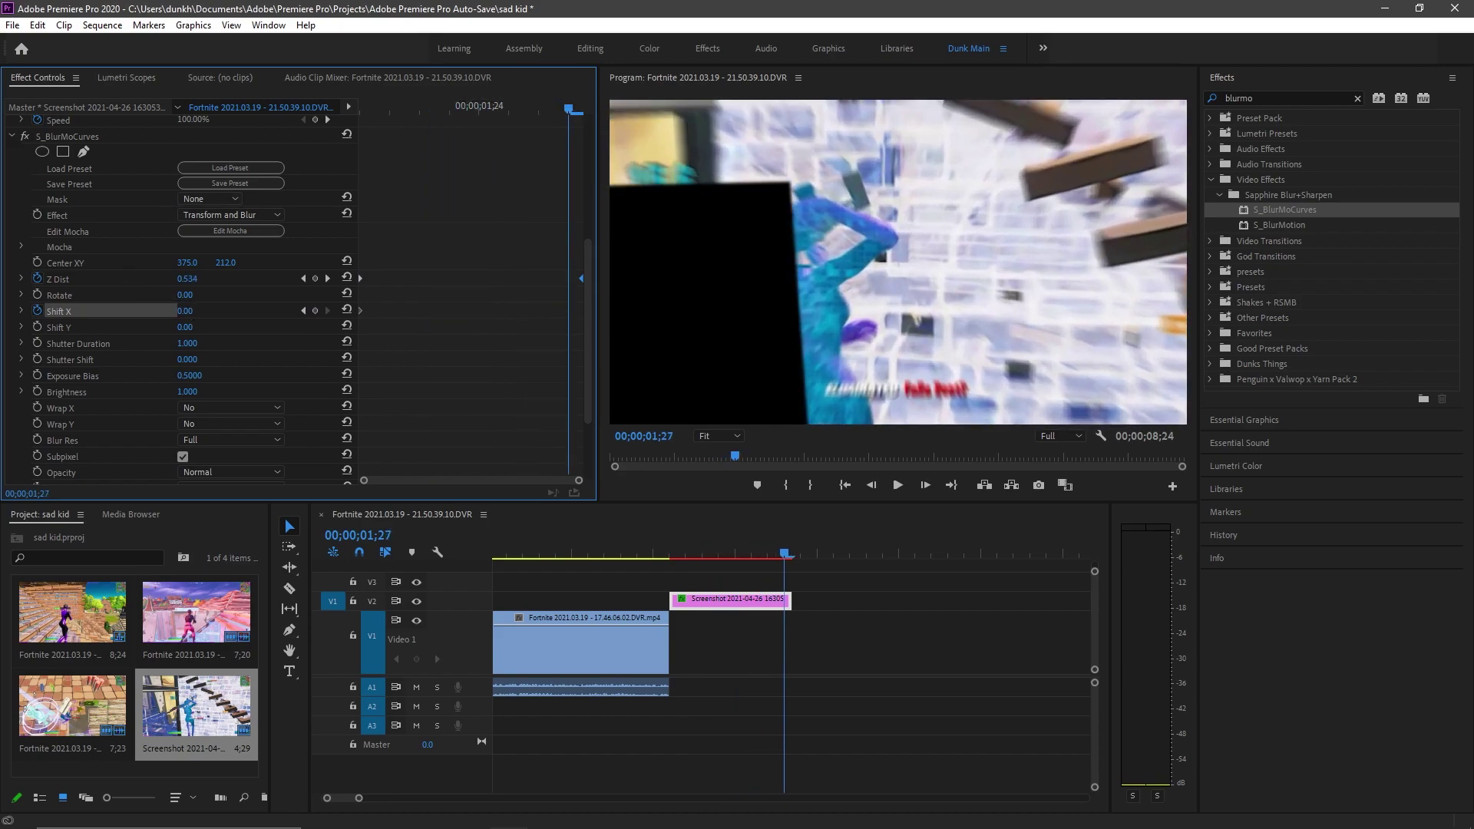
drag(185, 311, 323, 311)
drag(568, 305, 570, 305)
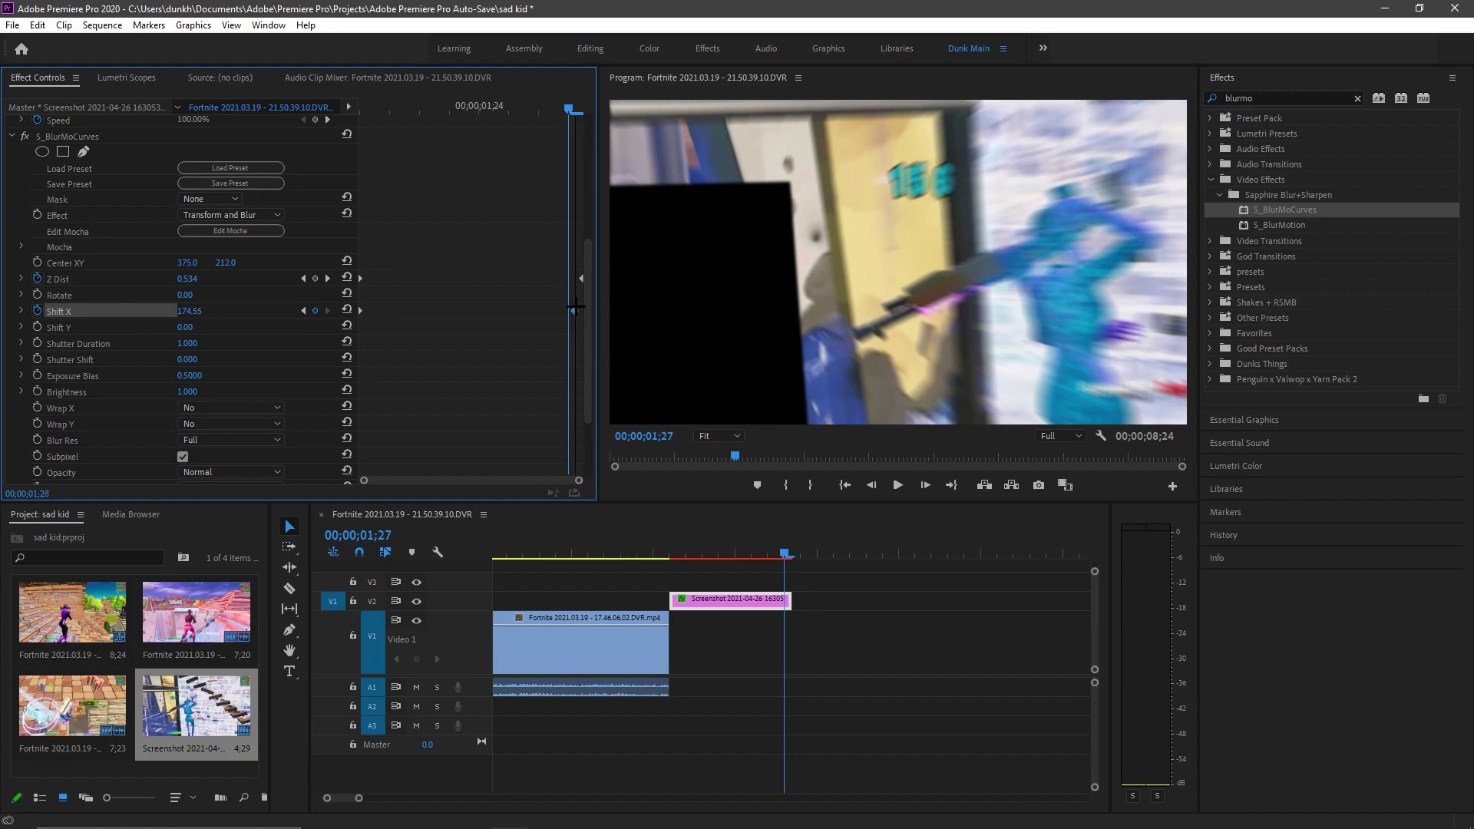
Keyframe S_BlurMoCurves Rotate from 0 at the clip's start to 20 near its end
mouse_move(569, 107)
mouse_down()
mouse_move(346, 92)
mouse_move(561, 105)
mouse_up()
click(36, 295)
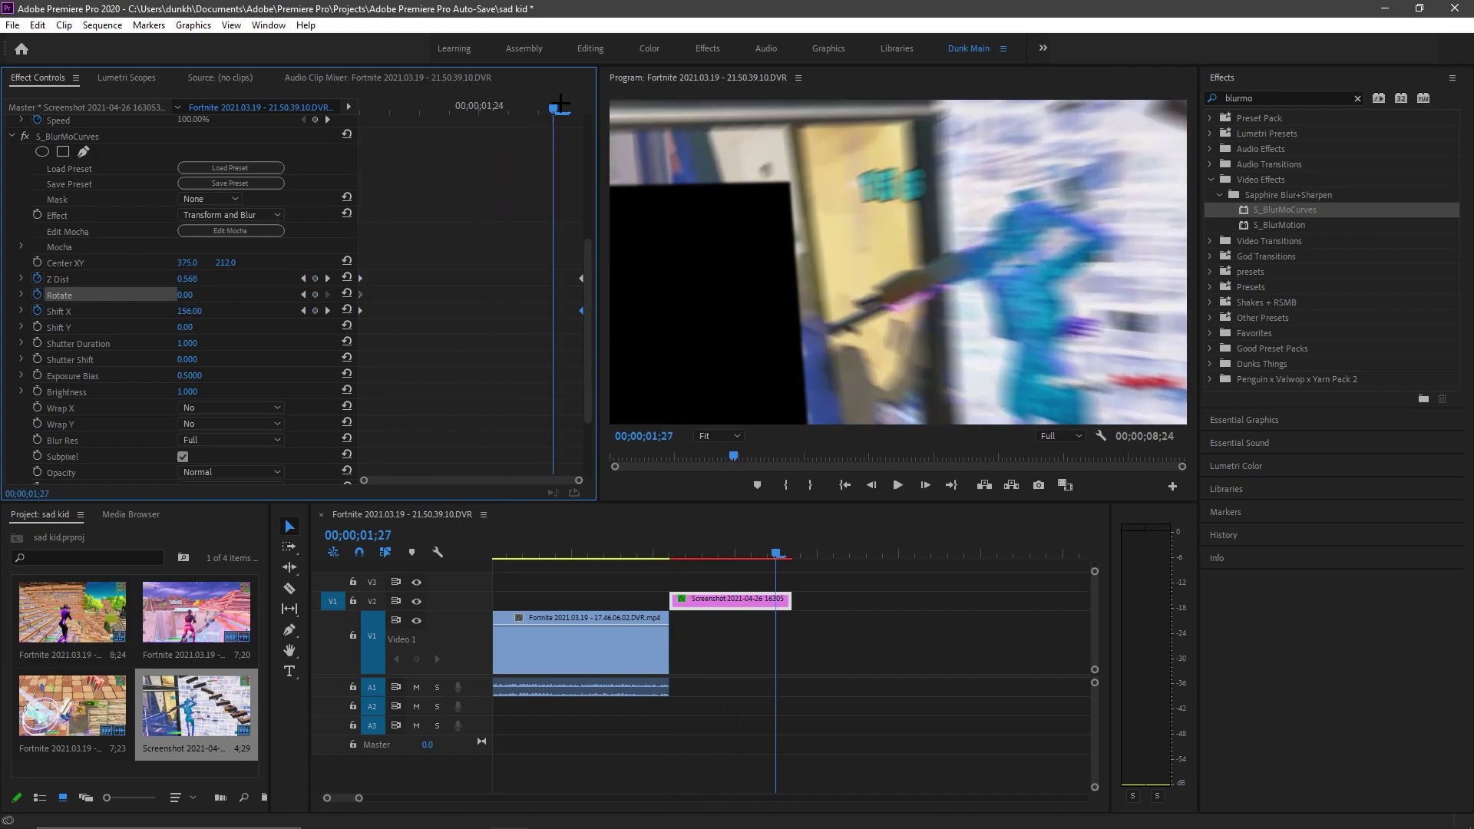
click(186, 294)
key(Return)
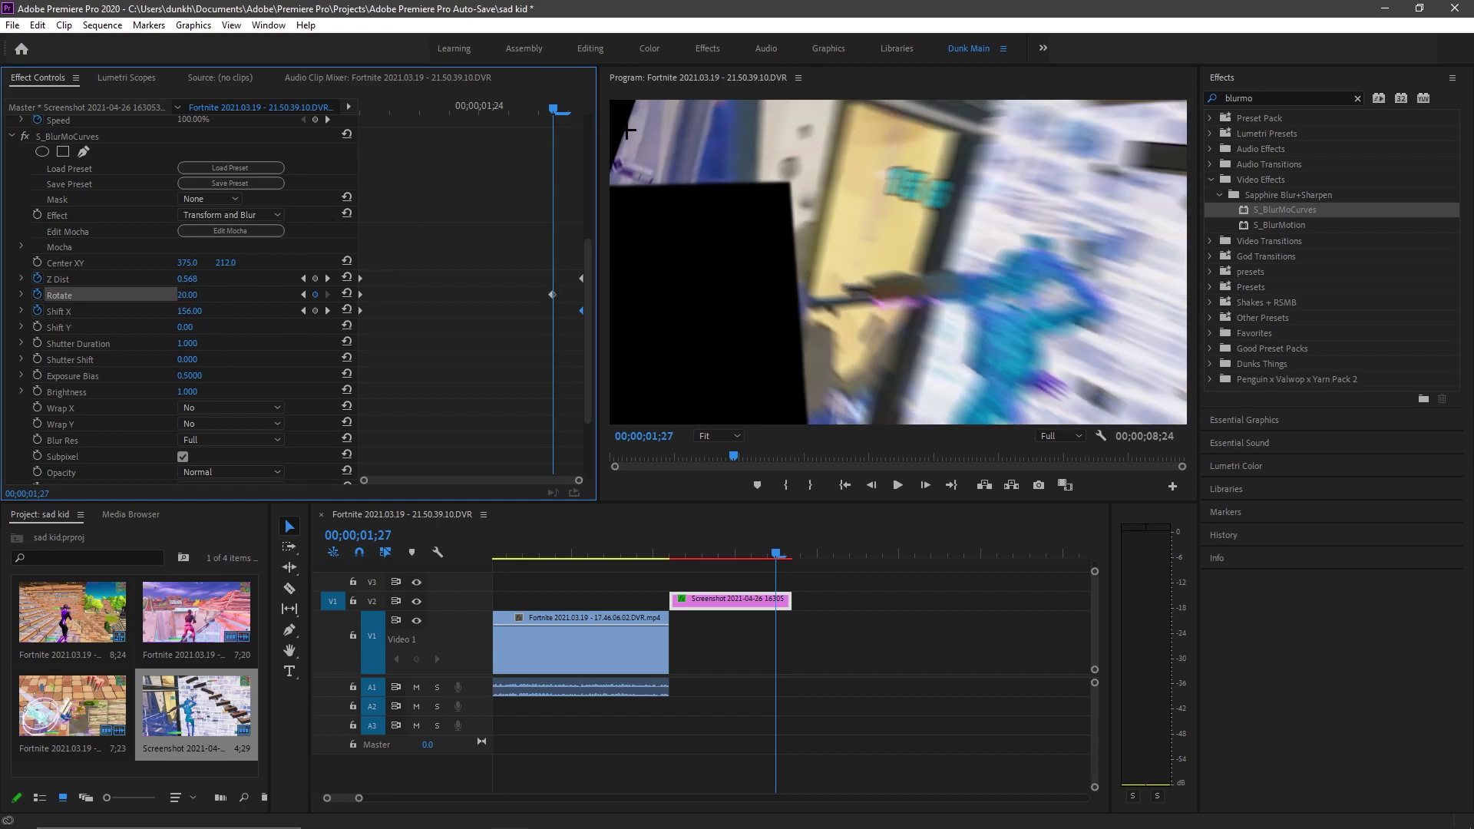
Set both Wrap X and Wrap Y of S_BlurMoCurves to Reflect
scroll(208, 381, down, 1)
click(220, 376)
click(208, 424)
click(219, 393)
click(211, 441)
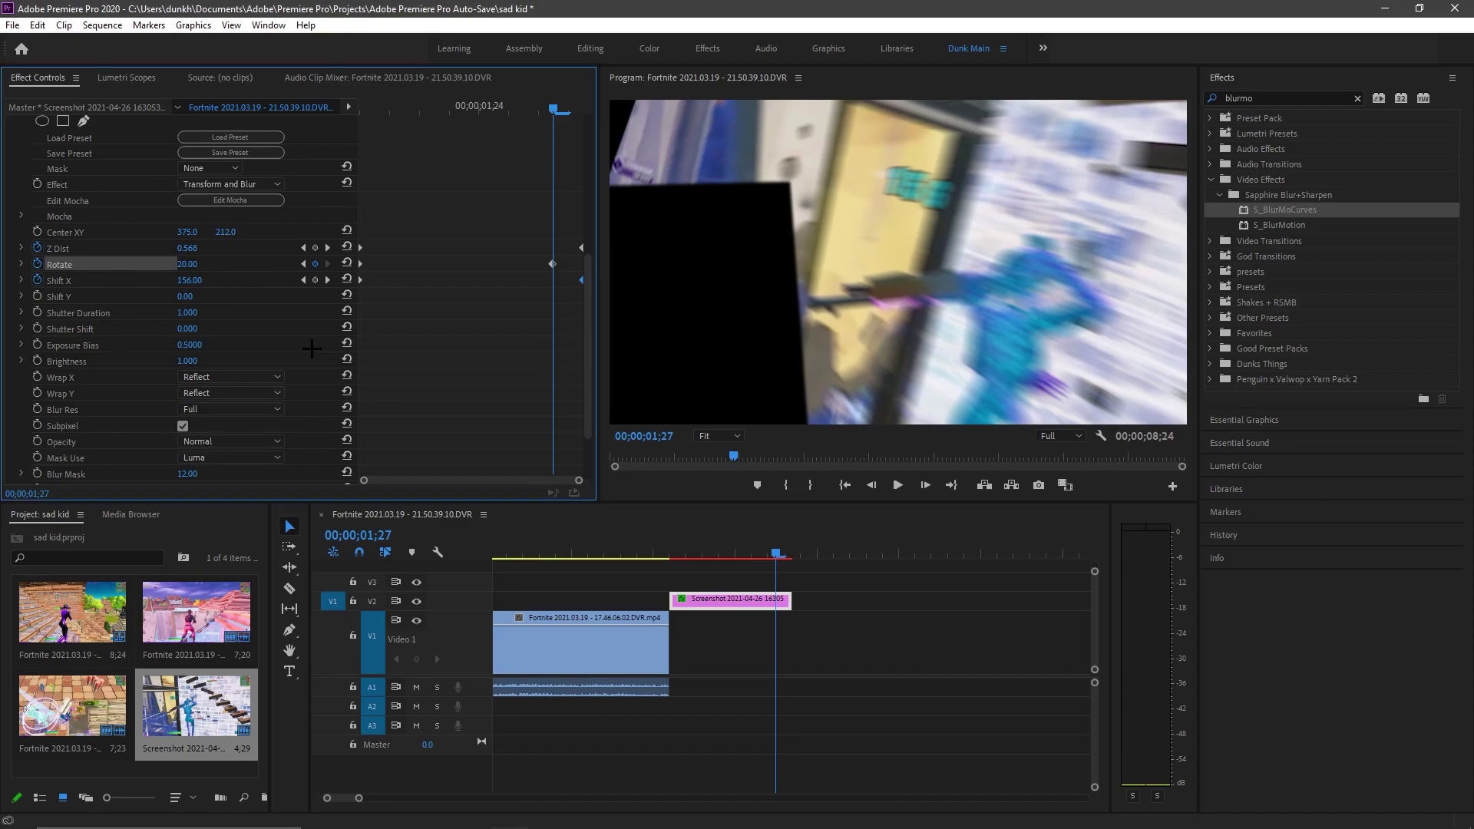
Scrub through the end of the zoom and try a Rotate value of 10
mouse_move(560, 104)
mouse_down()
mouse_move(373, 107)
mouse_move(555, 112)
mouse_up()
mouse_move(551, 107)
mouse_down()
mouse_move(538, 108)
mouse_move(552, 109)
mouse_up()
drag(552, 109, 266, 144)
click(185, 264)
text(10)
Try a different Wrap X mode while scrubbing the clip, and set it back to Reflect
click(231, 377)
click(215, 406)
drag(457, 108, 508, 176)
click(236, 391)
click(230, 378)
click(211, 424)
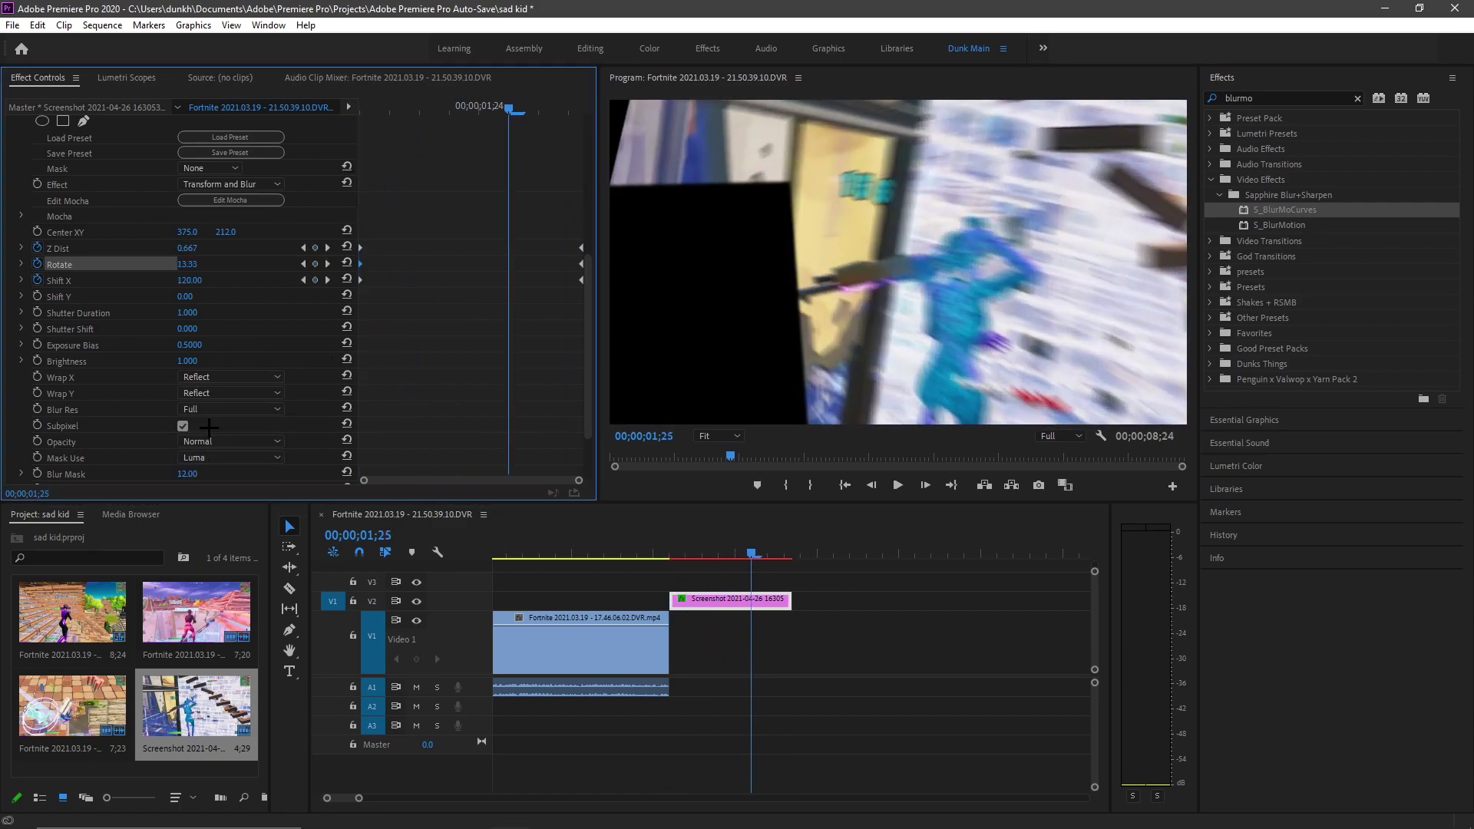
Review the zoom from its start and lower the ending Z Dist keyframe to about 0.4, keeping it at the clip's very end
drag(400, 109, 267, 80)
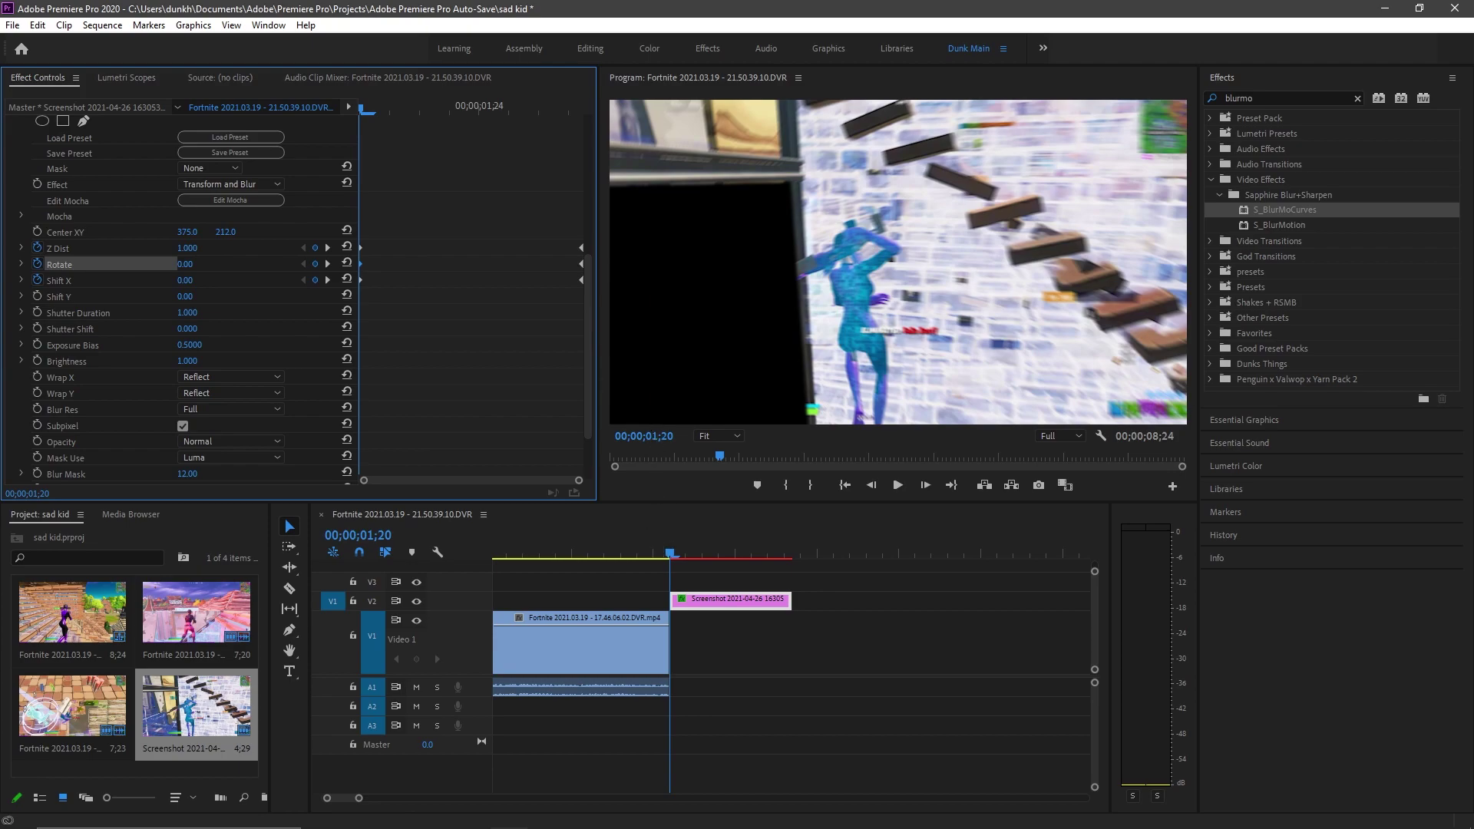
mouse_move(670, 553)
mouse_down()
mouse_move(731, 552)
mouse_move(665, 541)
mouse_up()
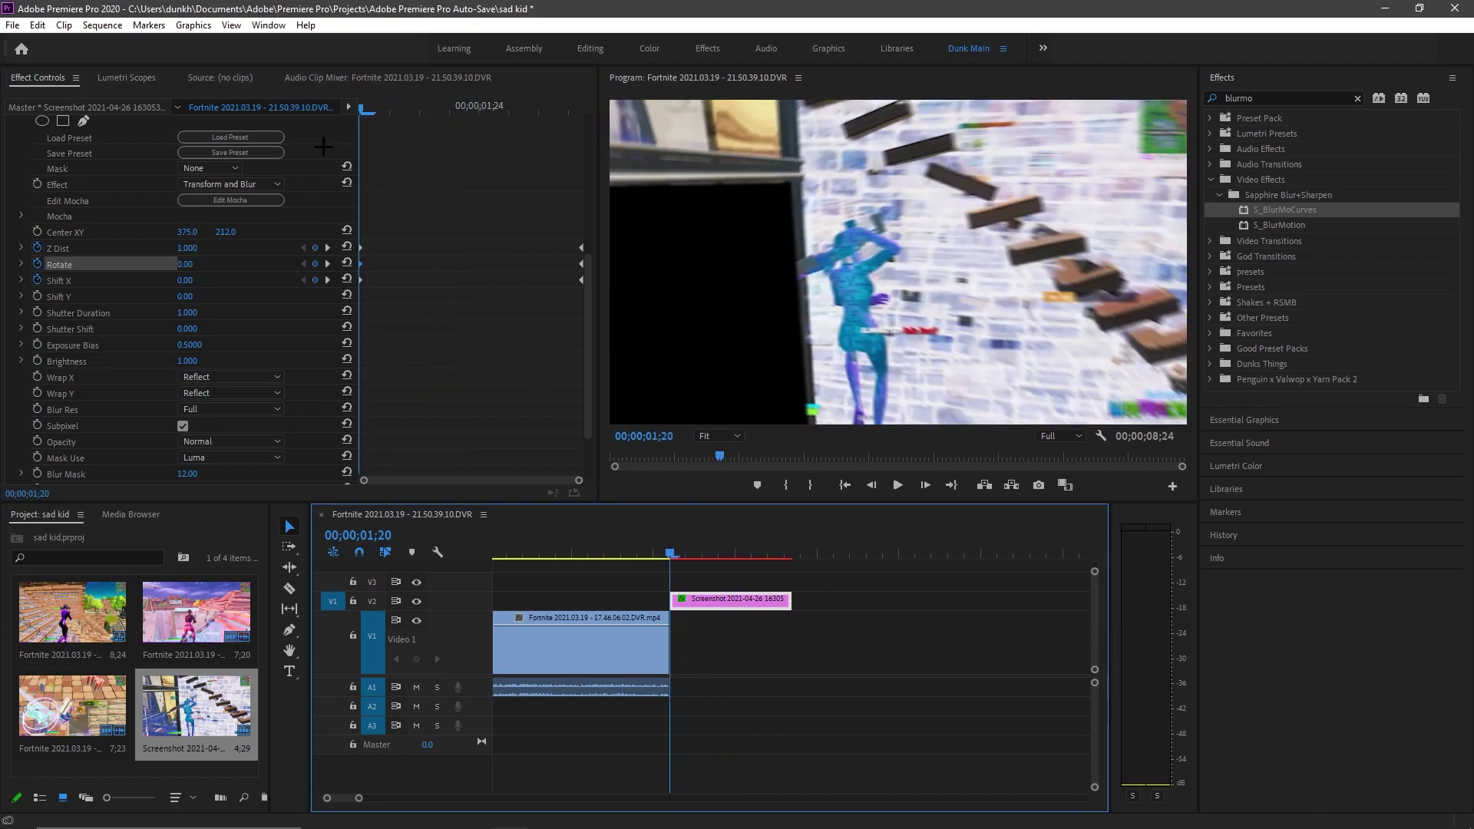
click(253, 312)
drag(368, 111, 562, 93)
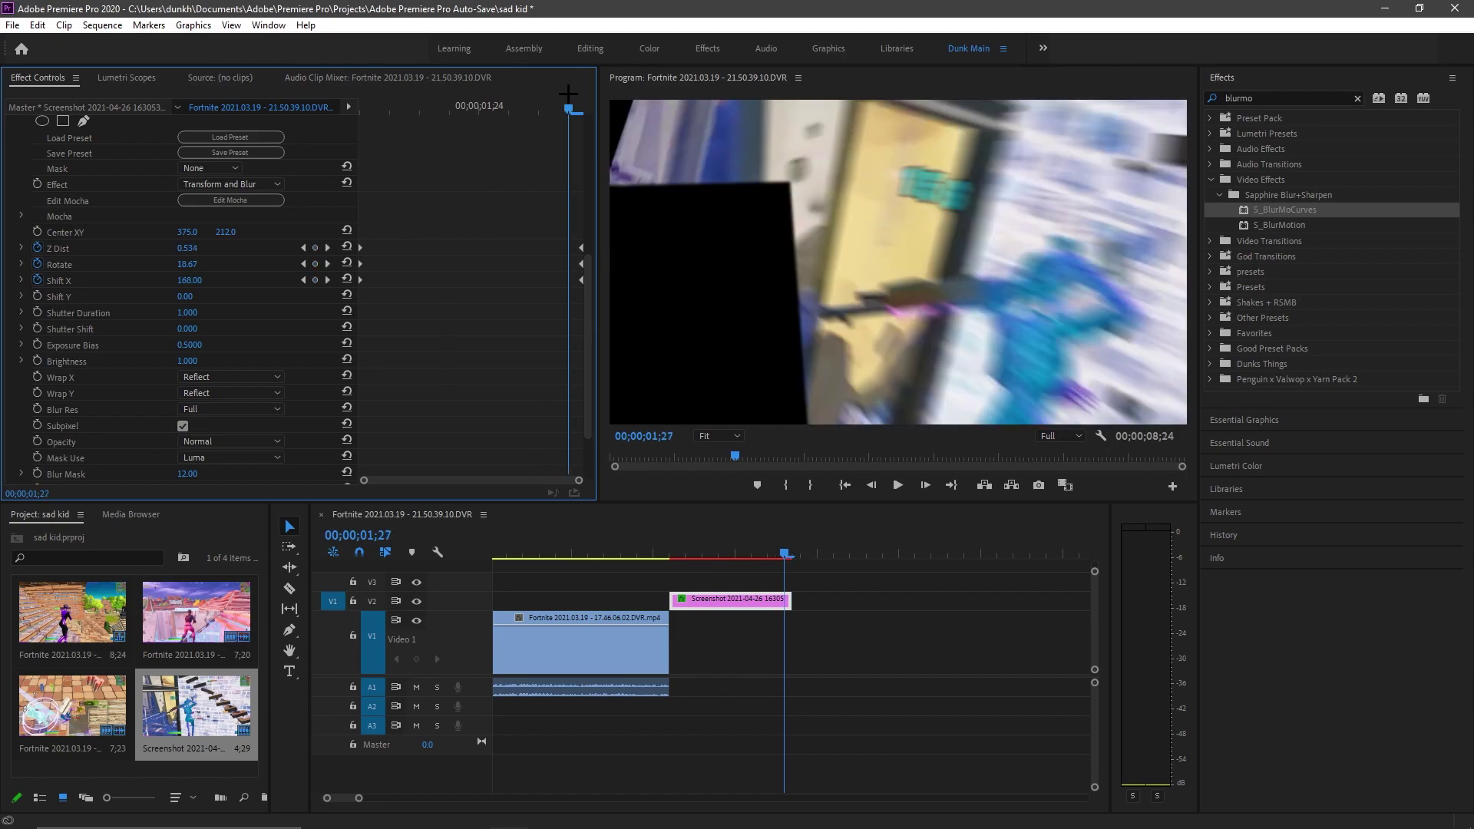
click(108, 246)
drag(581, 248, 567, 248)
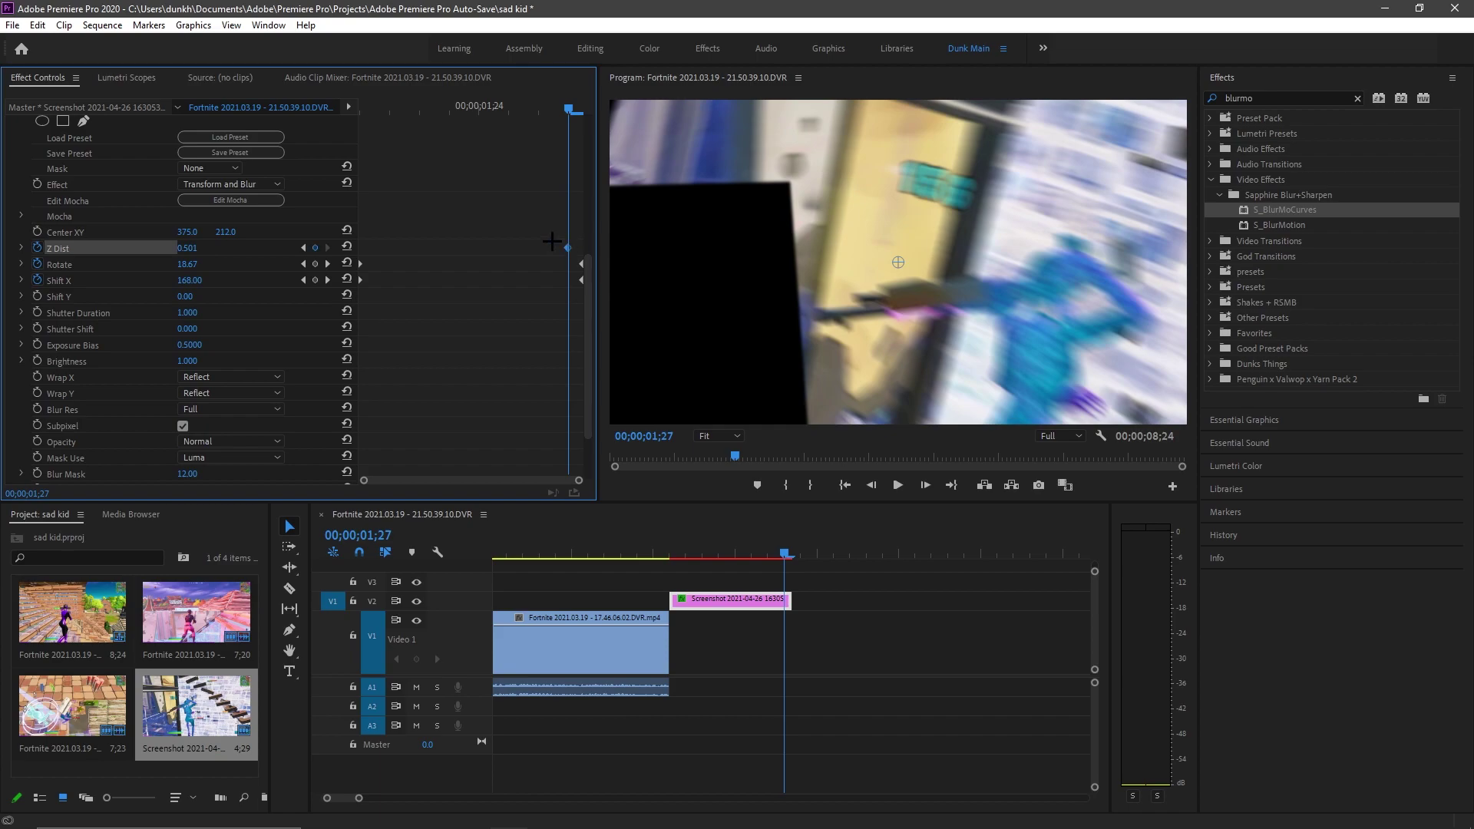
click(198, 245)
click(222, 246)
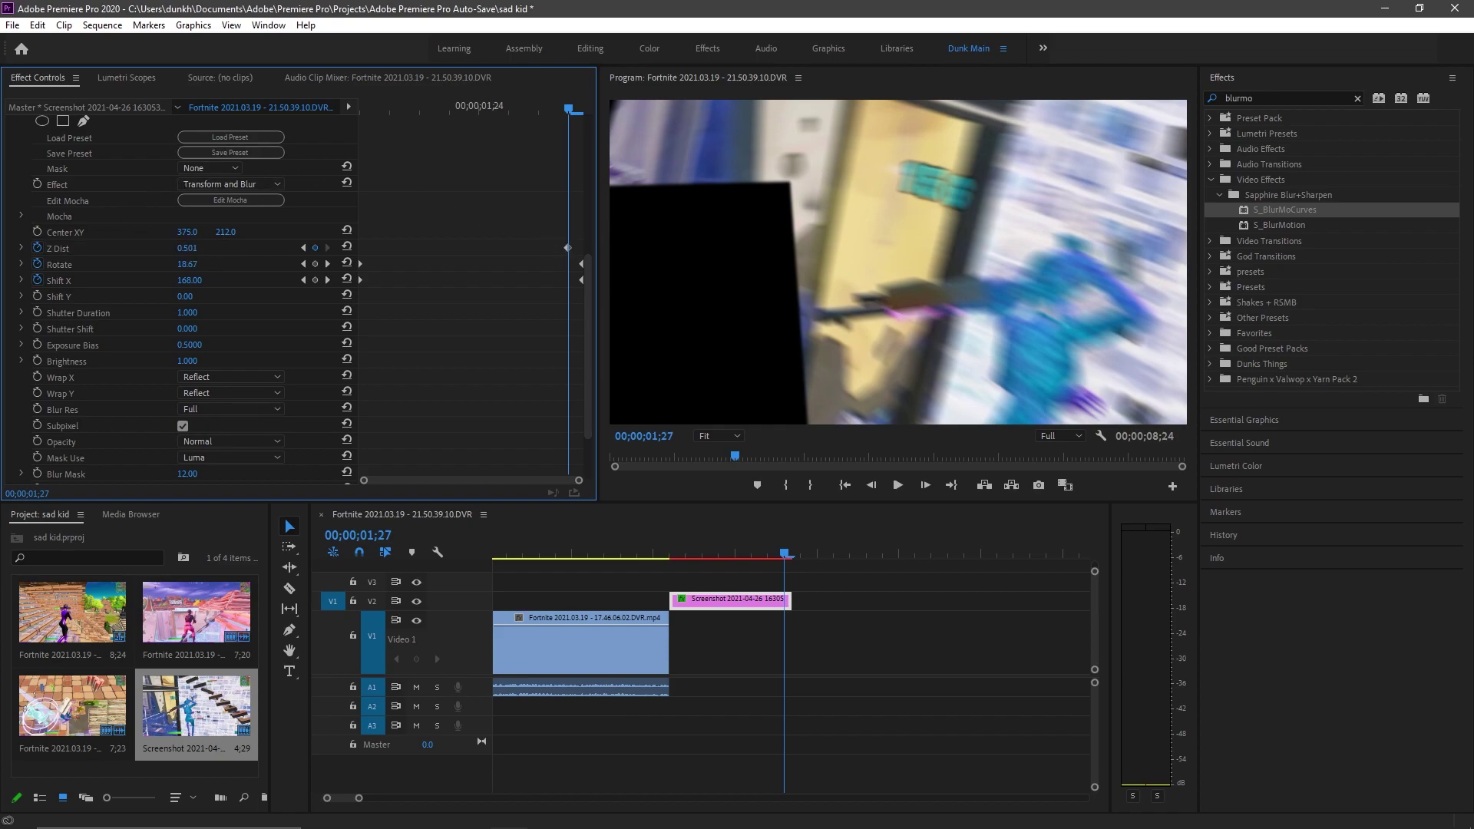
mouse_move(187, 248)
mouse_down()
mouse_move(173, 248)
mouse_move(363, 248)
mouse_move(179, 248)
mouse_up()
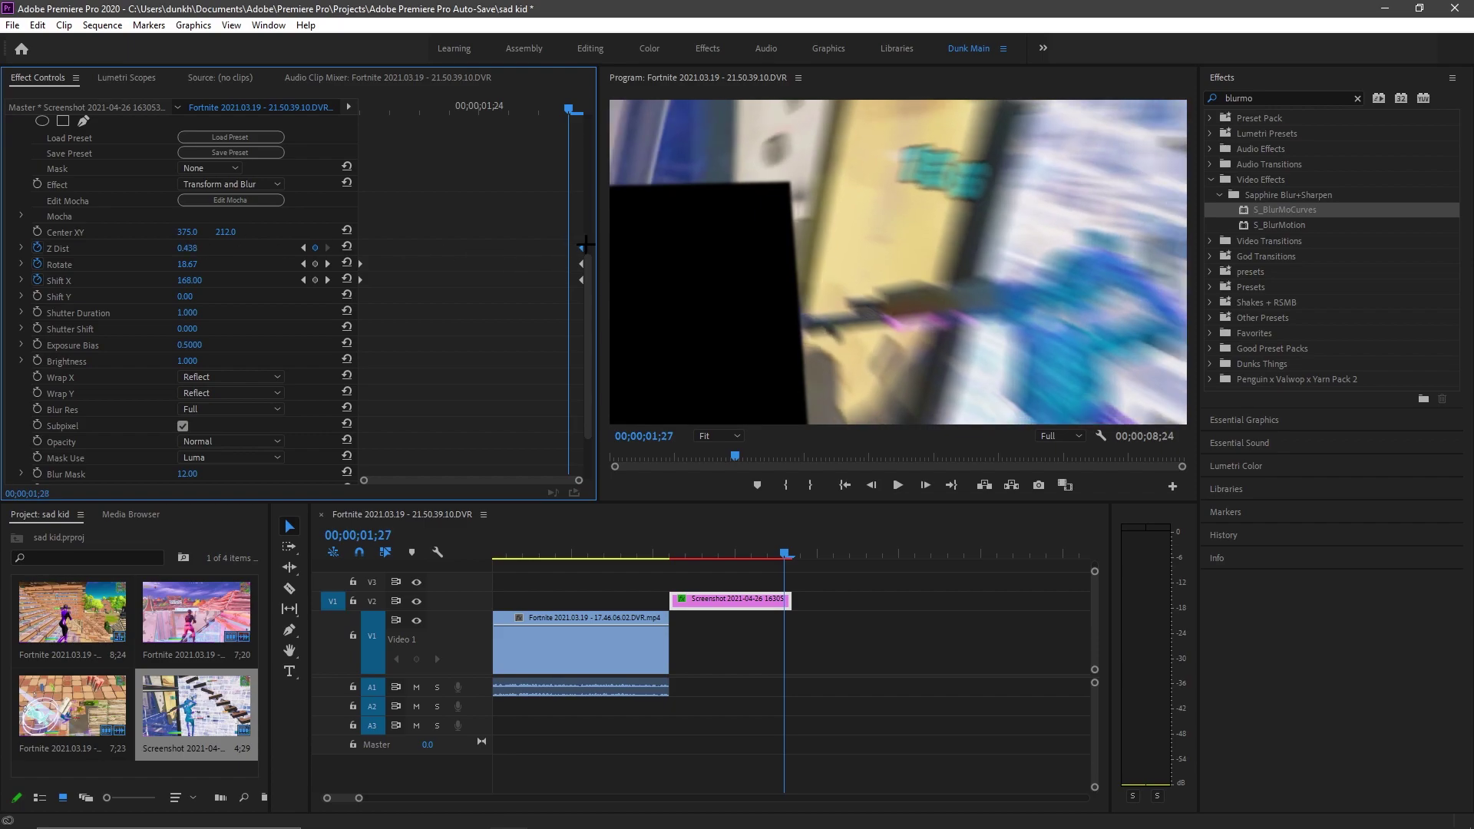
Return to the screenshot clip's first frame and add a Z Dist keyframe there
drag(569, 109, 463, 110)
drag(481, 53, 355, 80)
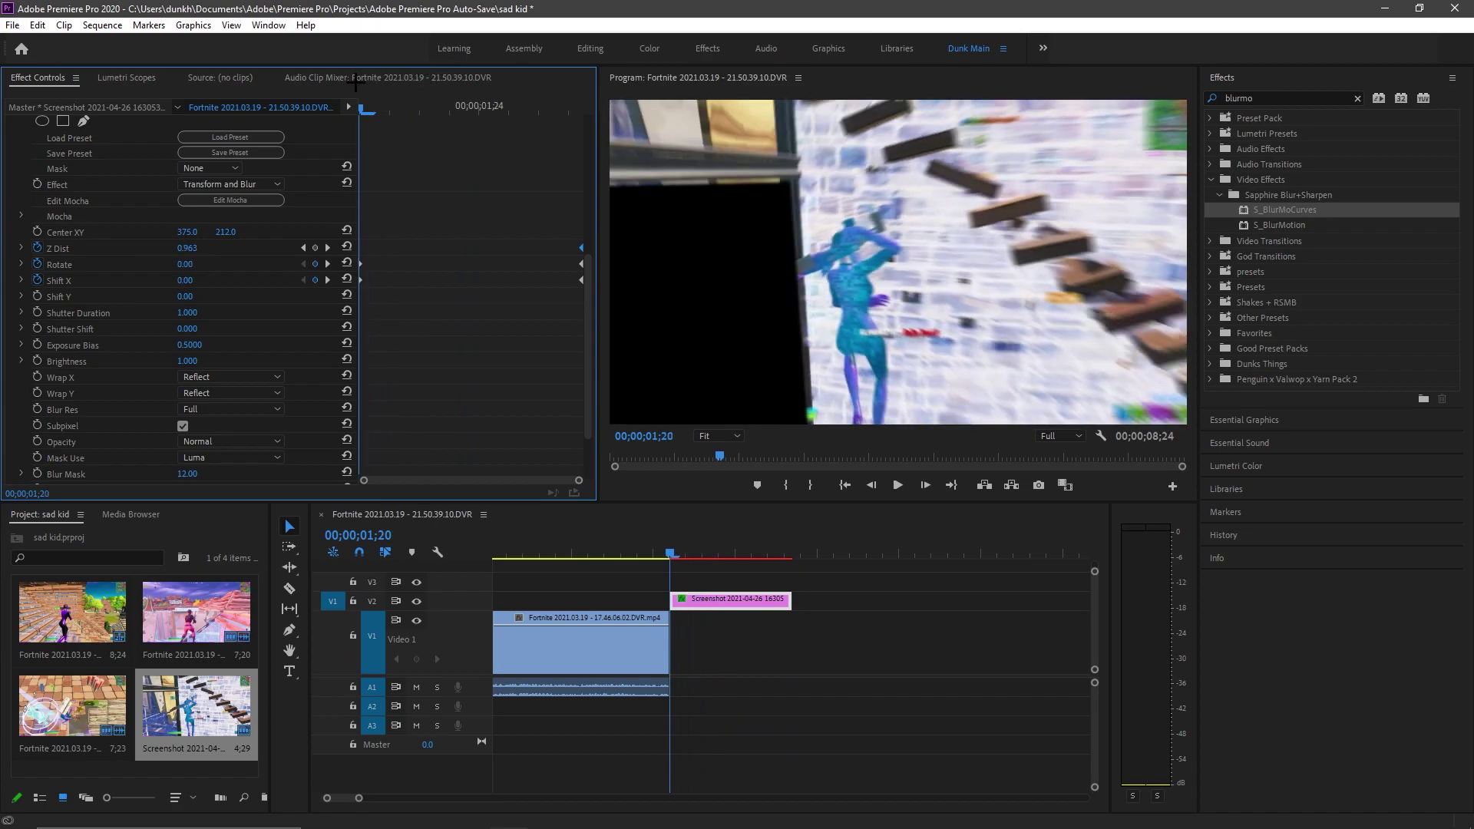
scroll(63, 240, up, 2)
scroll(63, 240, down, 2)
mouse_move(368, 110)
mouse_down()
mouse_move(558, 110)
mouse_move(367, 110)
mouse_up()
click(315, 247)
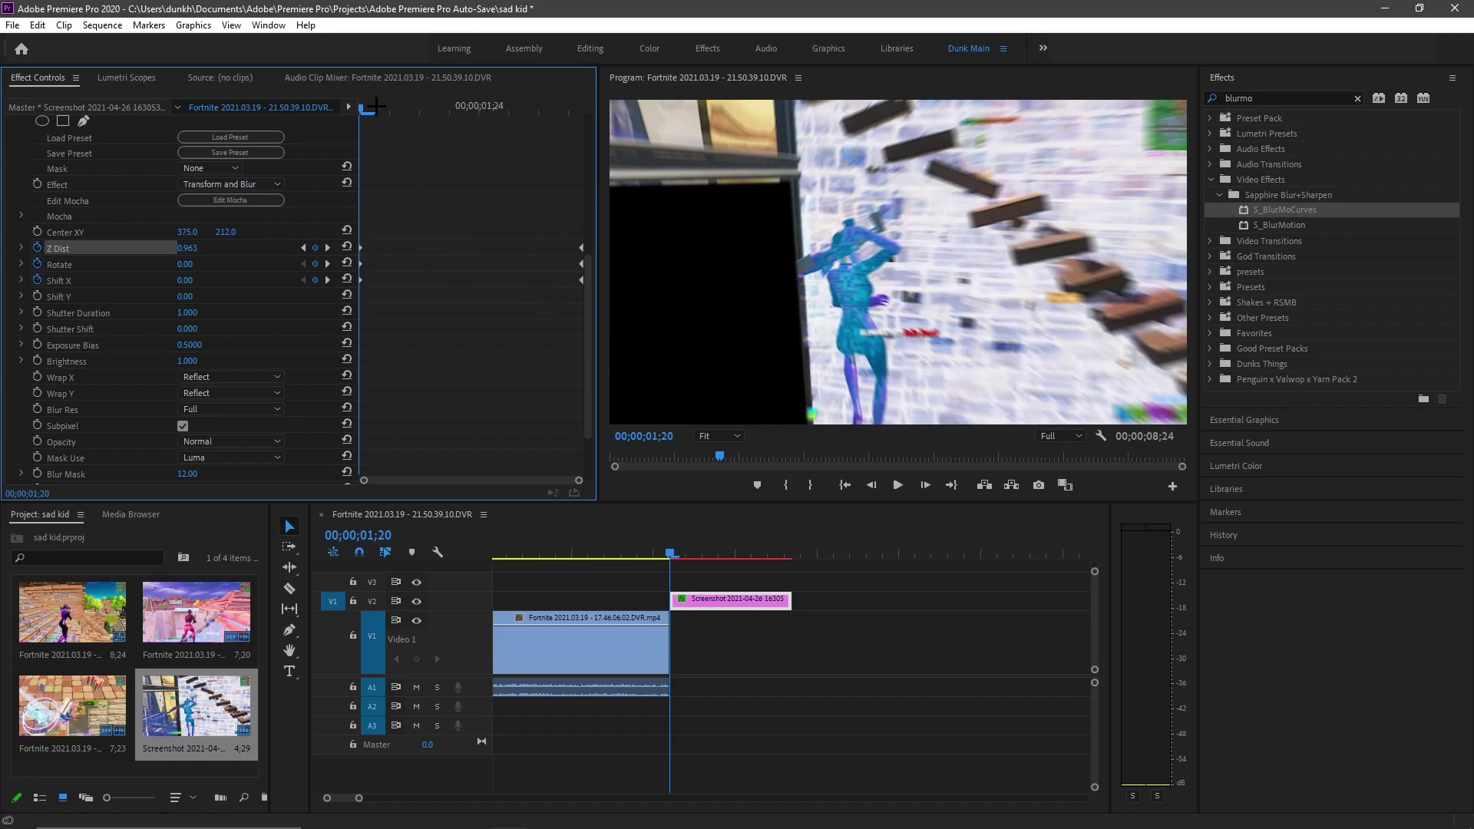
Select all Z Dist, Rotate and Shift X keyframes, give them smooth eased interpolation, and play back the motion
drag(378, 107, 554, 208)
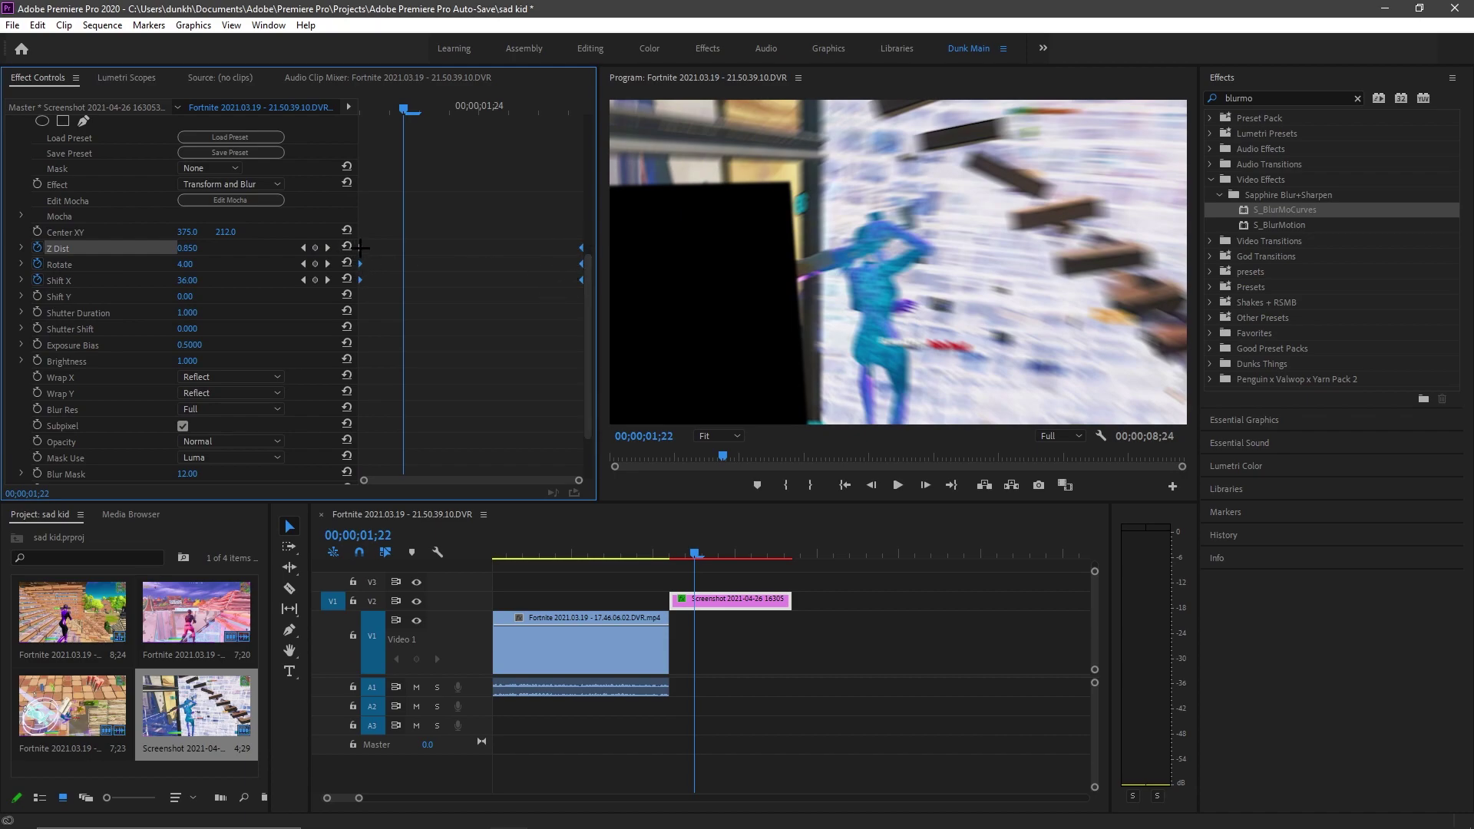
right_click(580, 248)
click(619, 394)
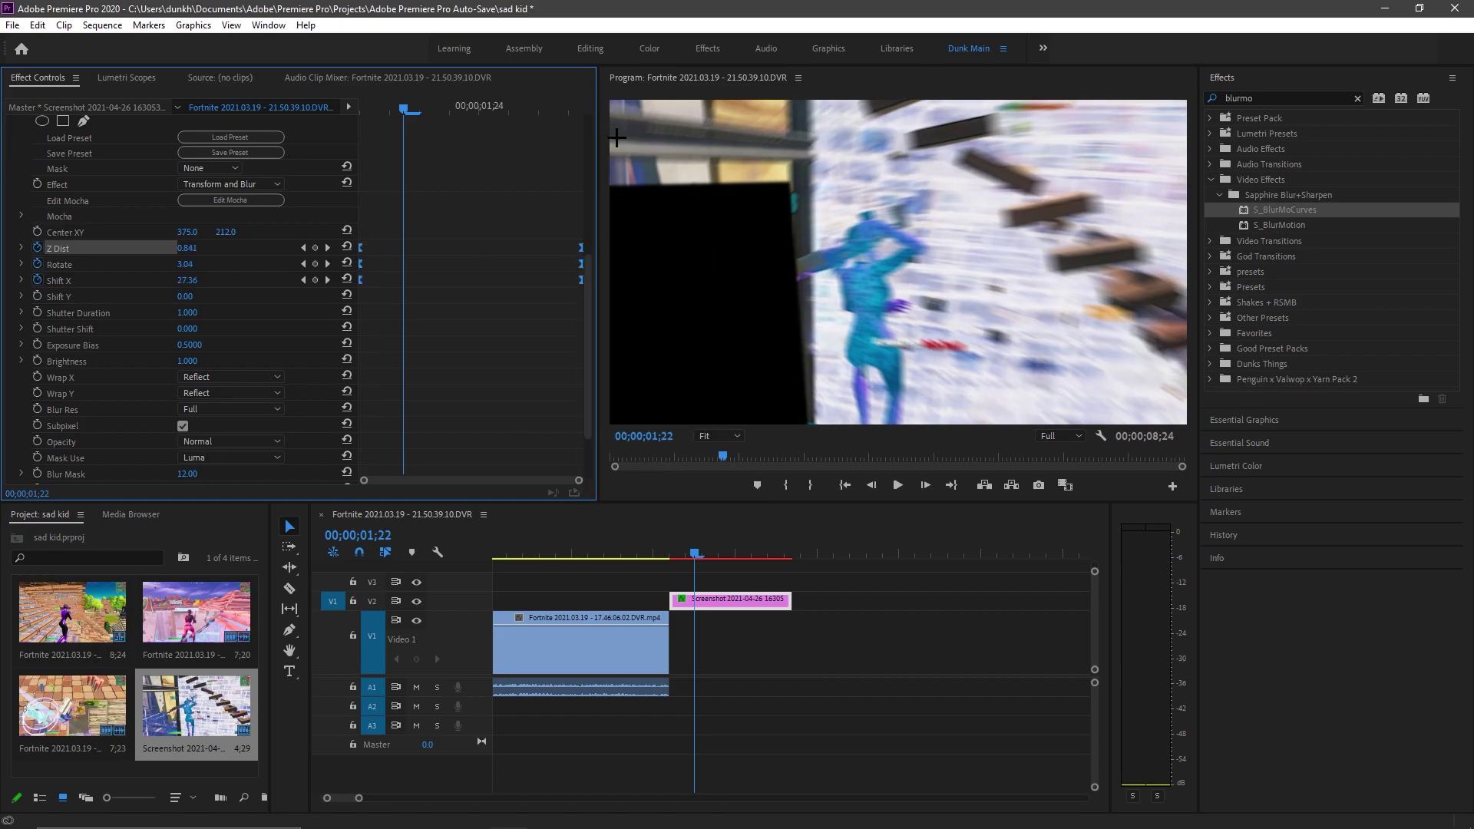
key(Left)
key(space)
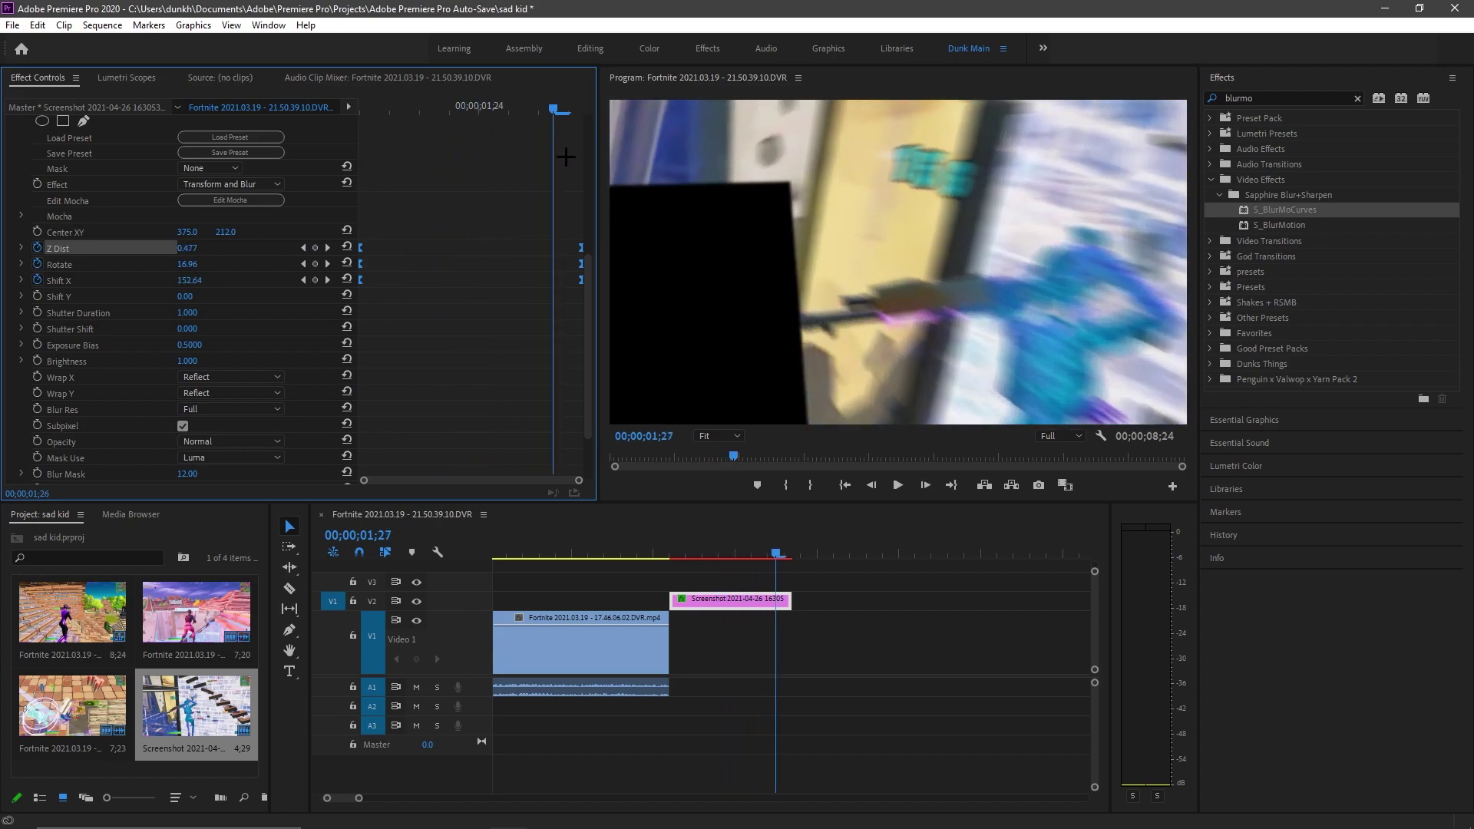
key(space)
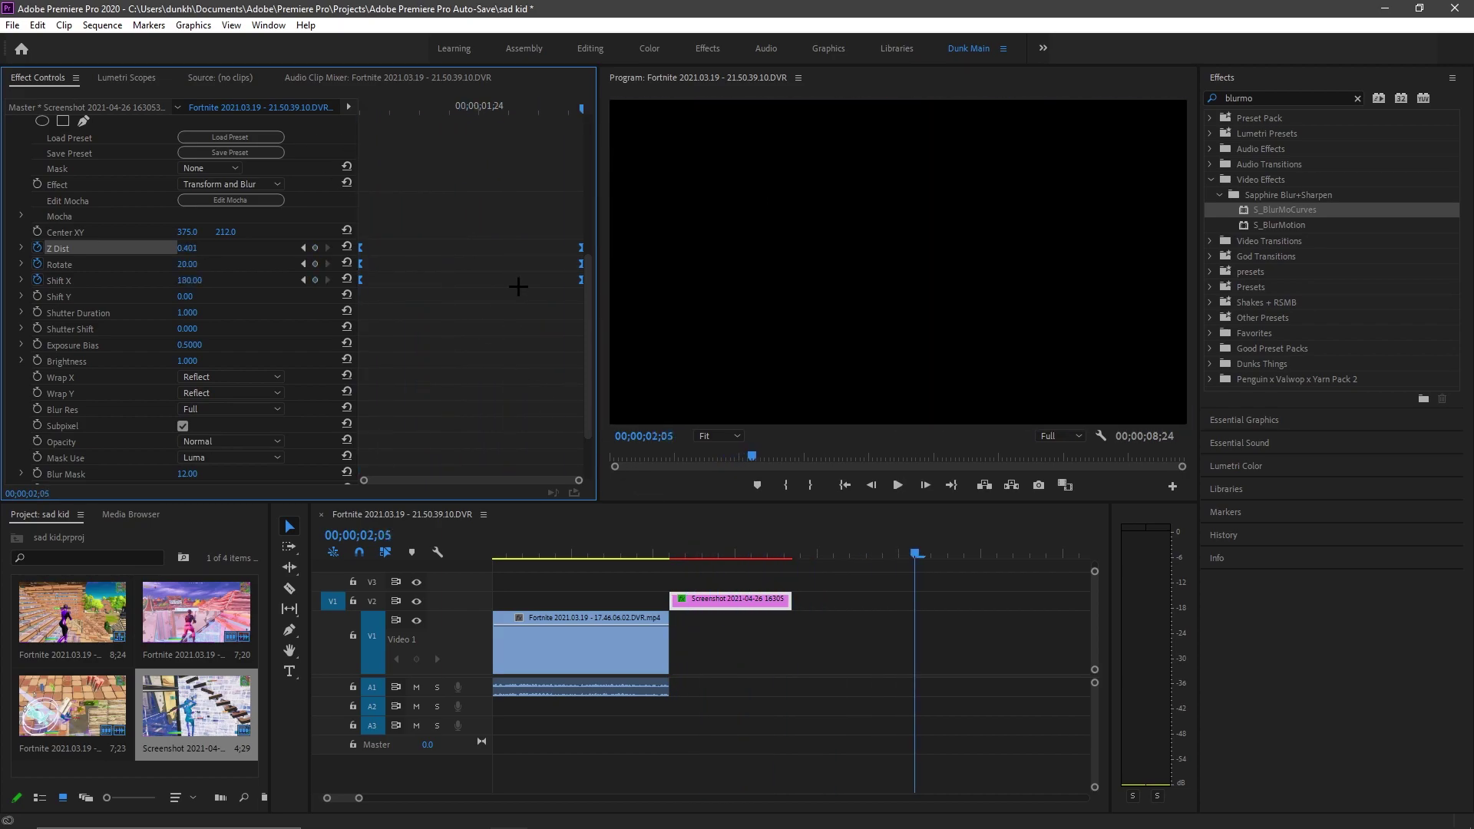
drag(576, 107, 360, 107)
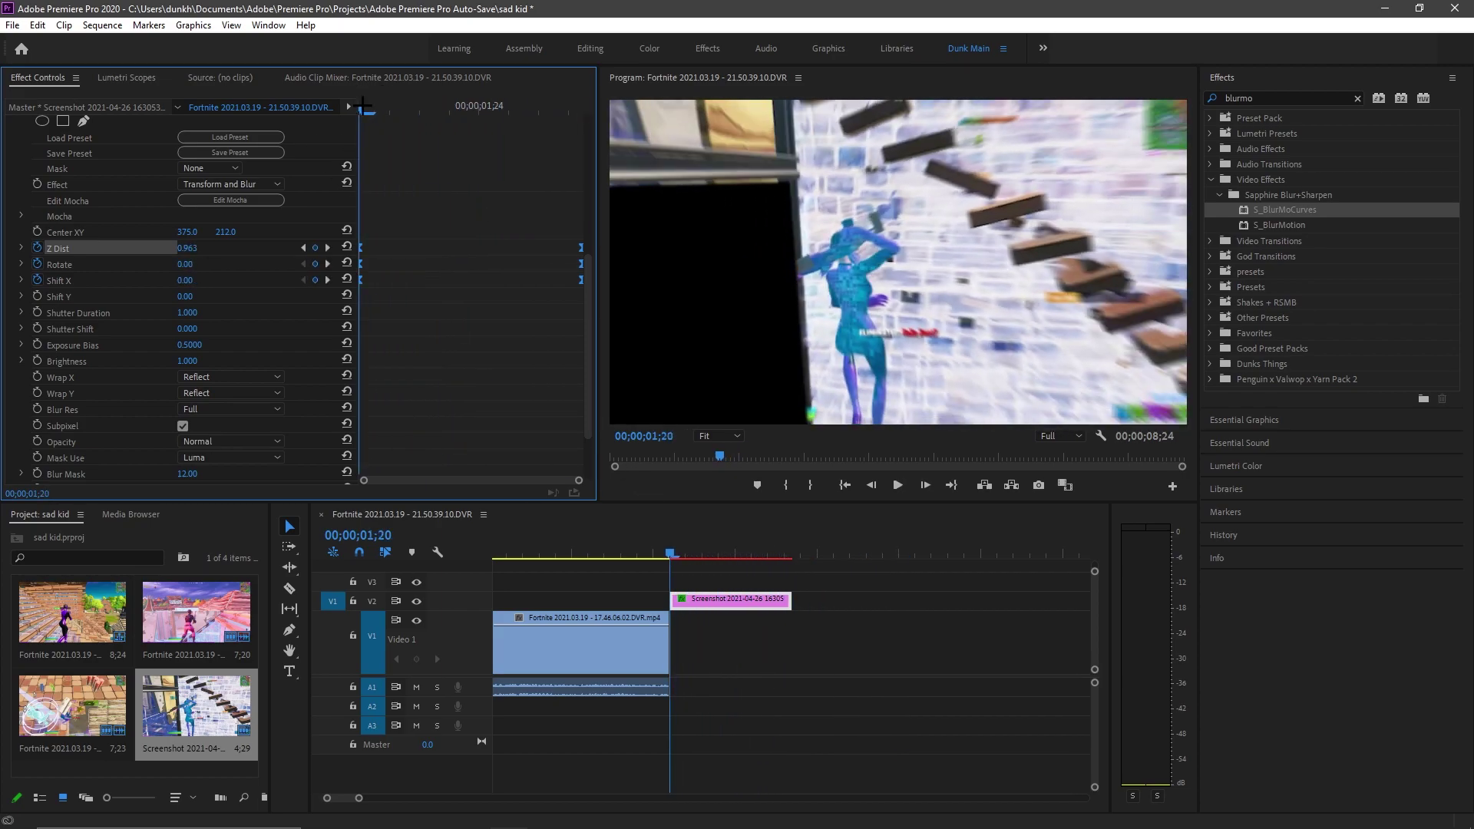
Collapse S_BlurMoCurves, expand the opacity mask and start Mask Path keyframing on the screenshot's first frame
click(768, 642)
click(729, 599)
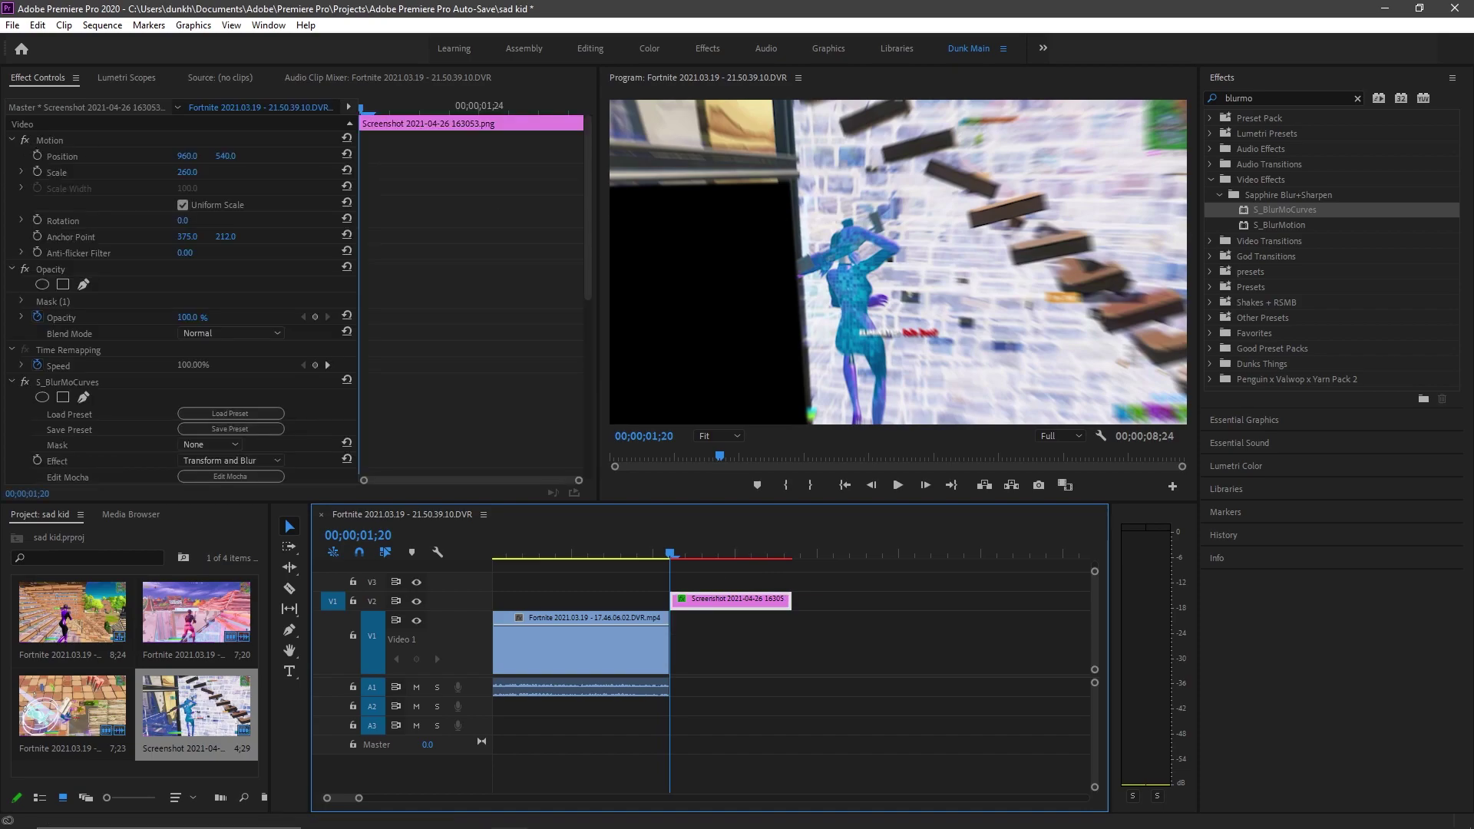
click(11, 382)
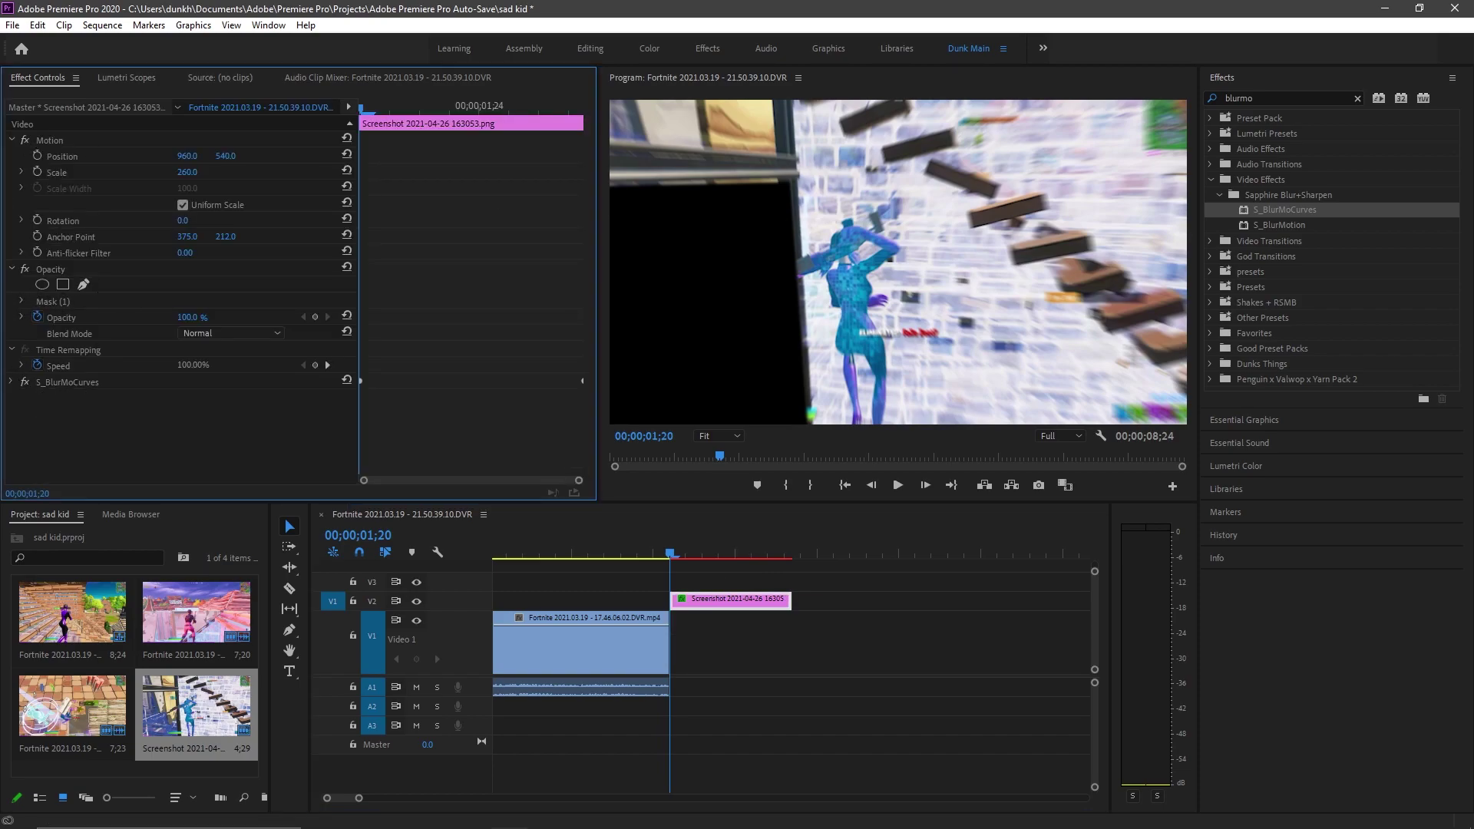
click(22, 301)
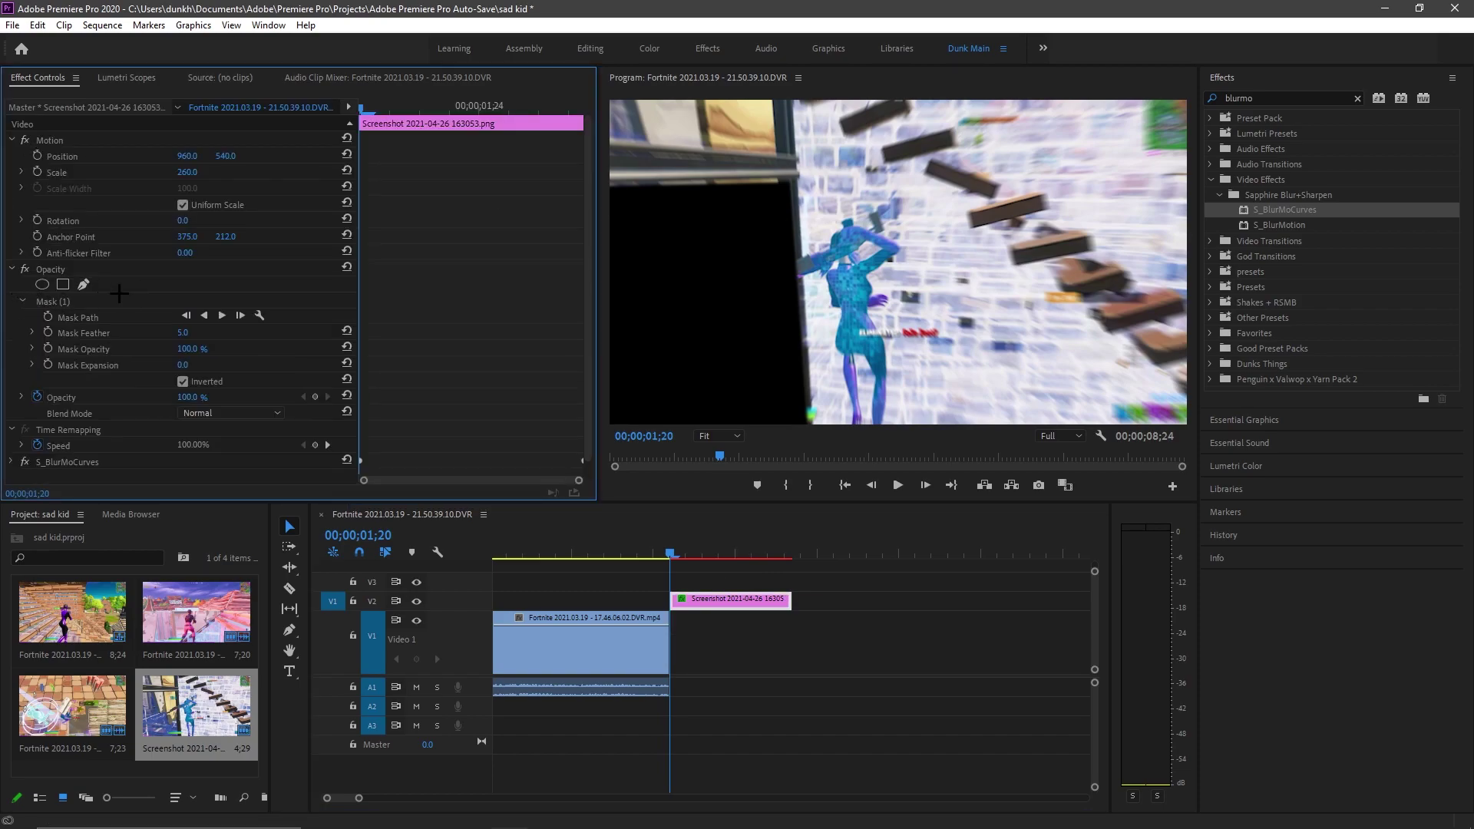
click(48, 316)
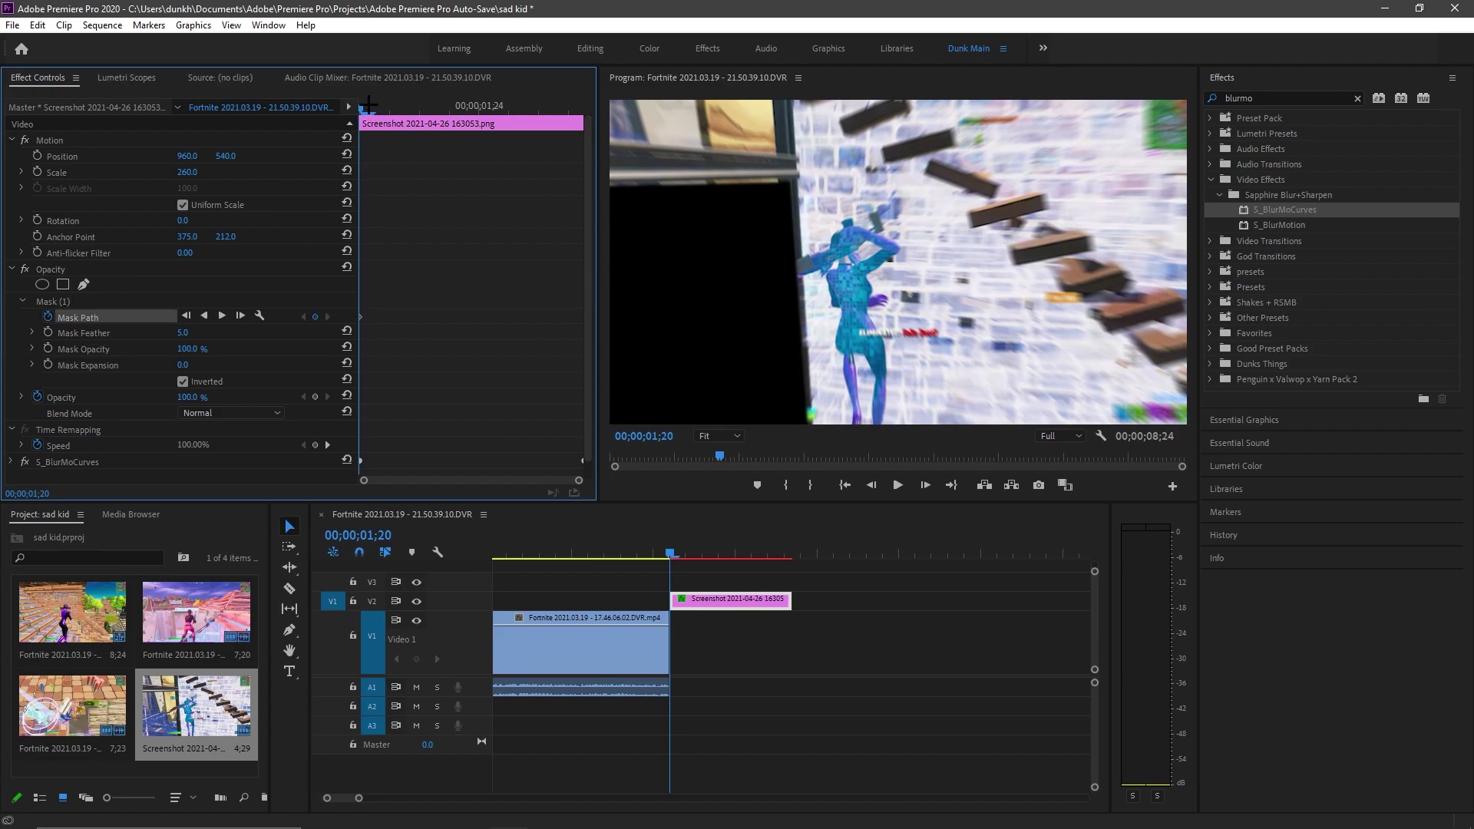
Keyframe the mask path up to 00;00;01;23, raising its top edge and moving its corners to follow the zooming wall opening
click(390, 105)
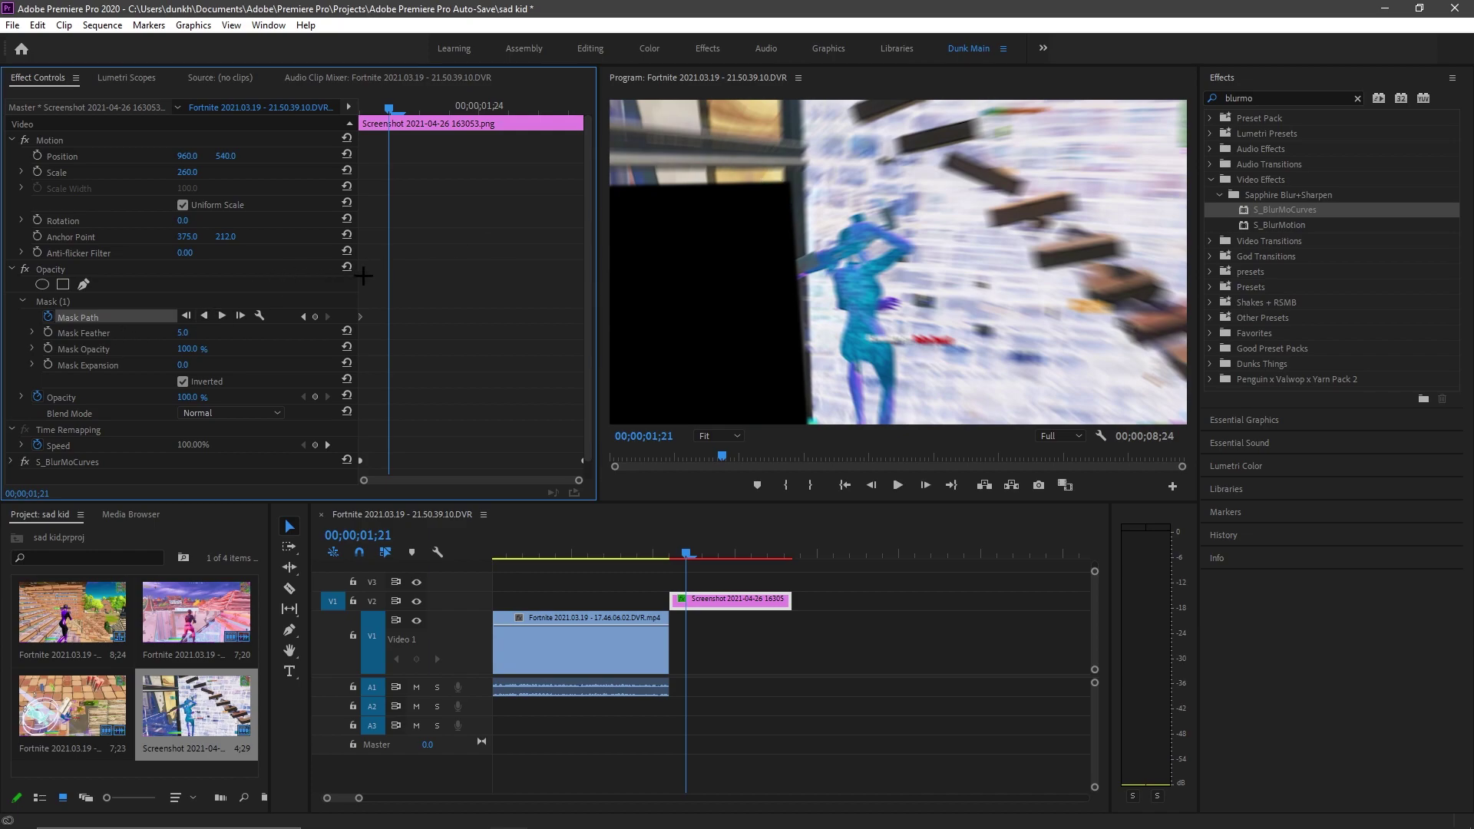
click(53, 300)
drag(722, 253, 722, 234)
drag(790, 163, 806, 163)
mouse_move(390, 107)
mouse_down()
mouse_move(418, 107)
mouse_move(403, 107)
mouse_up()
drag(646, 188, 635, 188)
key(Right)
drag(797, 160, 818, 150)
drag(611, 164, 612, 136)
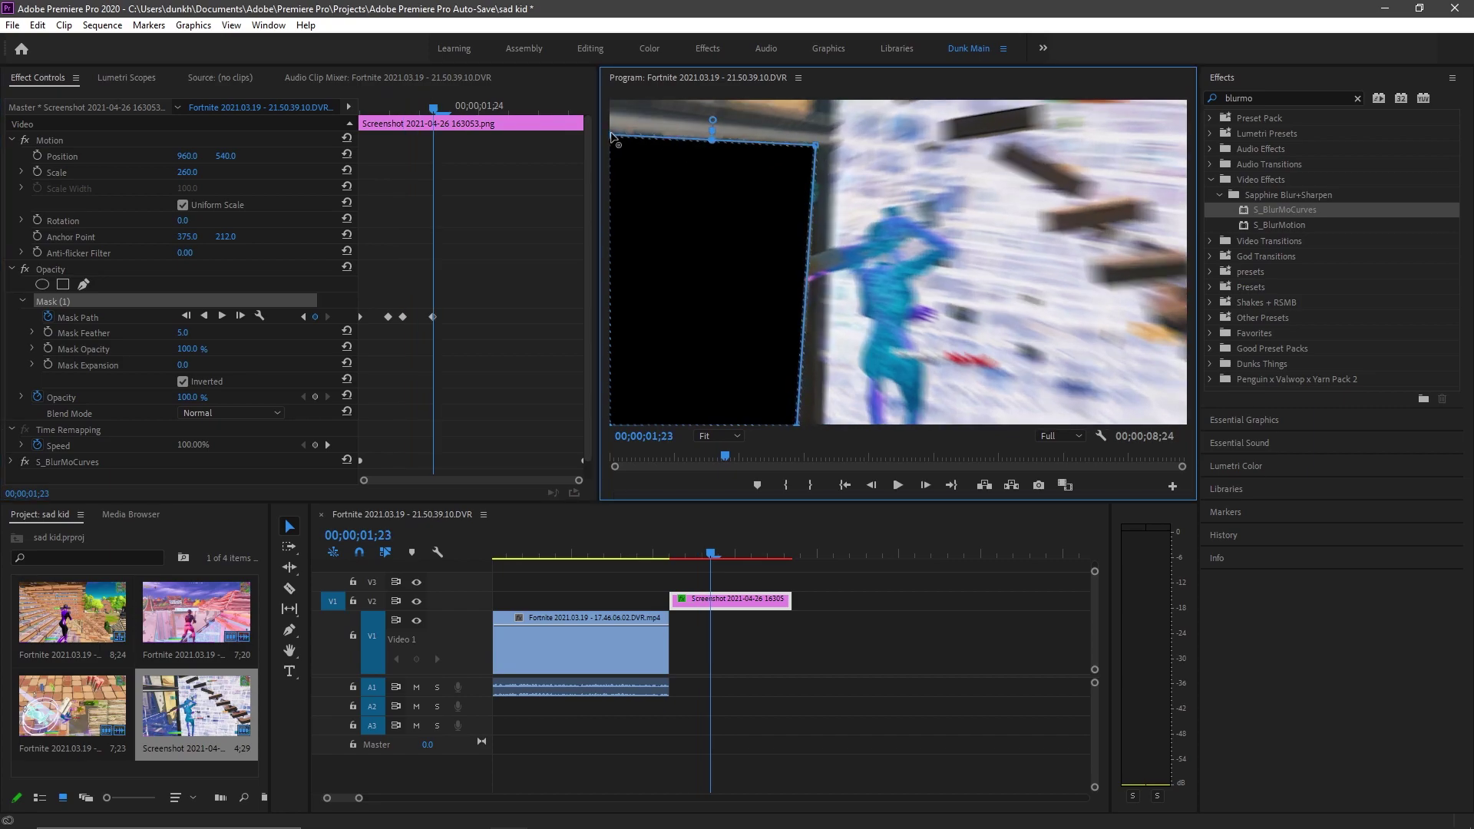
Advance one frame past 00;00;01;23 and raise the mask's two upper corners to follow the growing opening
key(Right)
drag(818, 149, 845, 133)
drag(612, 137, 611, 101)
drag(845, 132, 858, 126)
Move on to the middle of the clip and reshape the mask's upper and lower corners along the tilting post
drag(464, 108, 494, 109)
drag(858, 127, 887, 121)
click(718, 435)
click(719, 450)
drag(815, 425, 837, 425)
click(719, 435)
click(718, 466)
click(719, 436)
click(719, 450)
drag(887, 120, 893, 117)
drag(611, 101, 613, 102)
Advance another frame and shift the mask's post-side corners outward, checking the mask beyond the frame at a reduced preview zoom
key(Right)
drag(896, 119, 960, 105)
drag(852, 424, 889, 425)
click(719, 435)
click(719, 466)
drag(826, 220, 822, 218)
click(719, 435)
click(719, 450)
On a frame near the clip's end, extend the mask's post-side corners further outward and restore the preview zoom to Fit
click(783, 553)
drag(961, 103, 1005, 102)
drag(889, 424, 934, 427)
click(719, 435)
click(719, 466)
click(719, 436)
click(719, 450)
Play back the transition from just before the screenshot clip to check the animated mask
drag(785, 554, 669, 527)
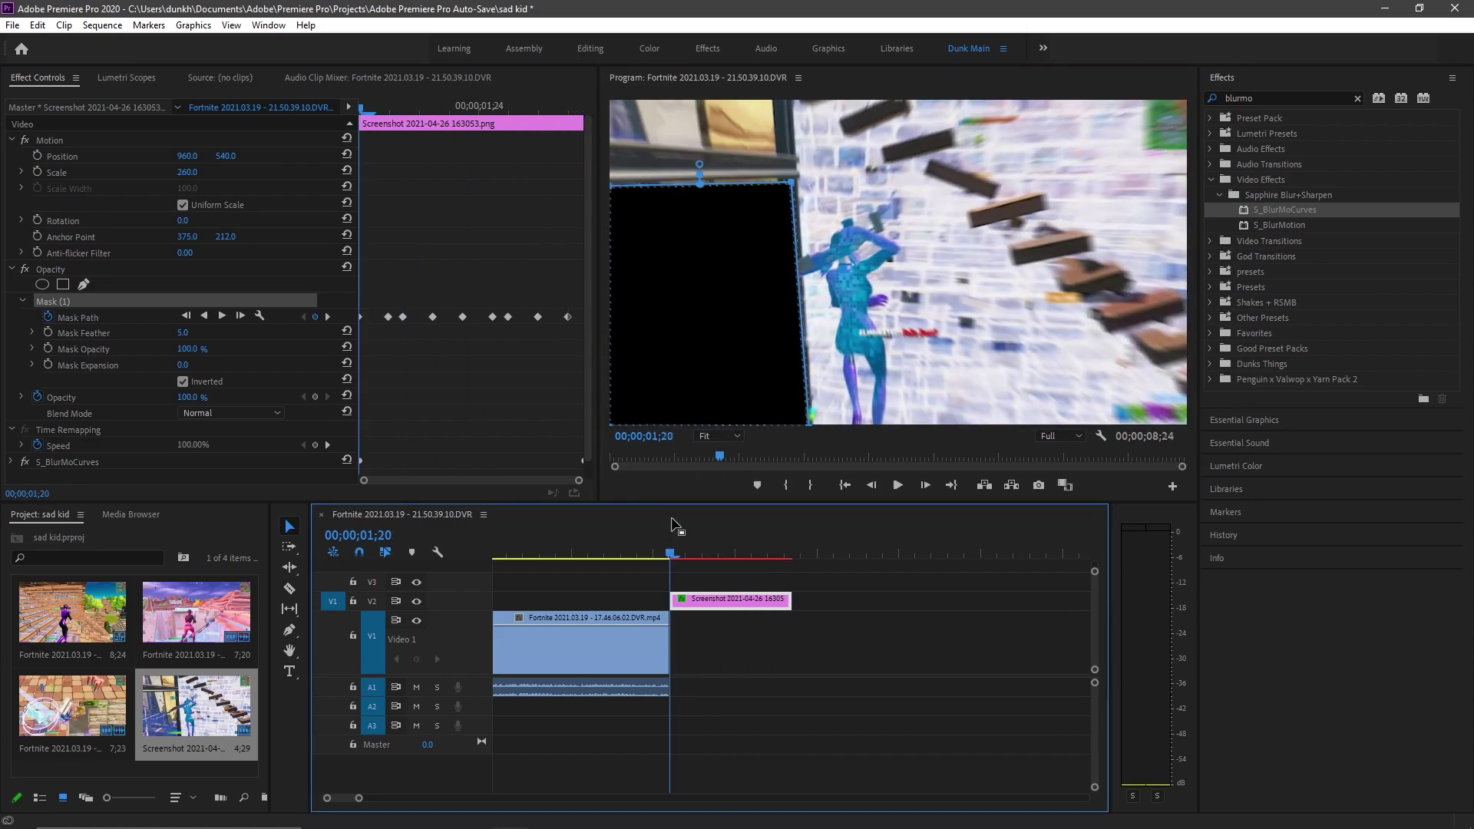
mouse_move(667, 529)
mouse_down()
mouse_move(652, 530)
mouse_move(698, 530)
mouse_move(658, 533)
mouse_up()
key(space)
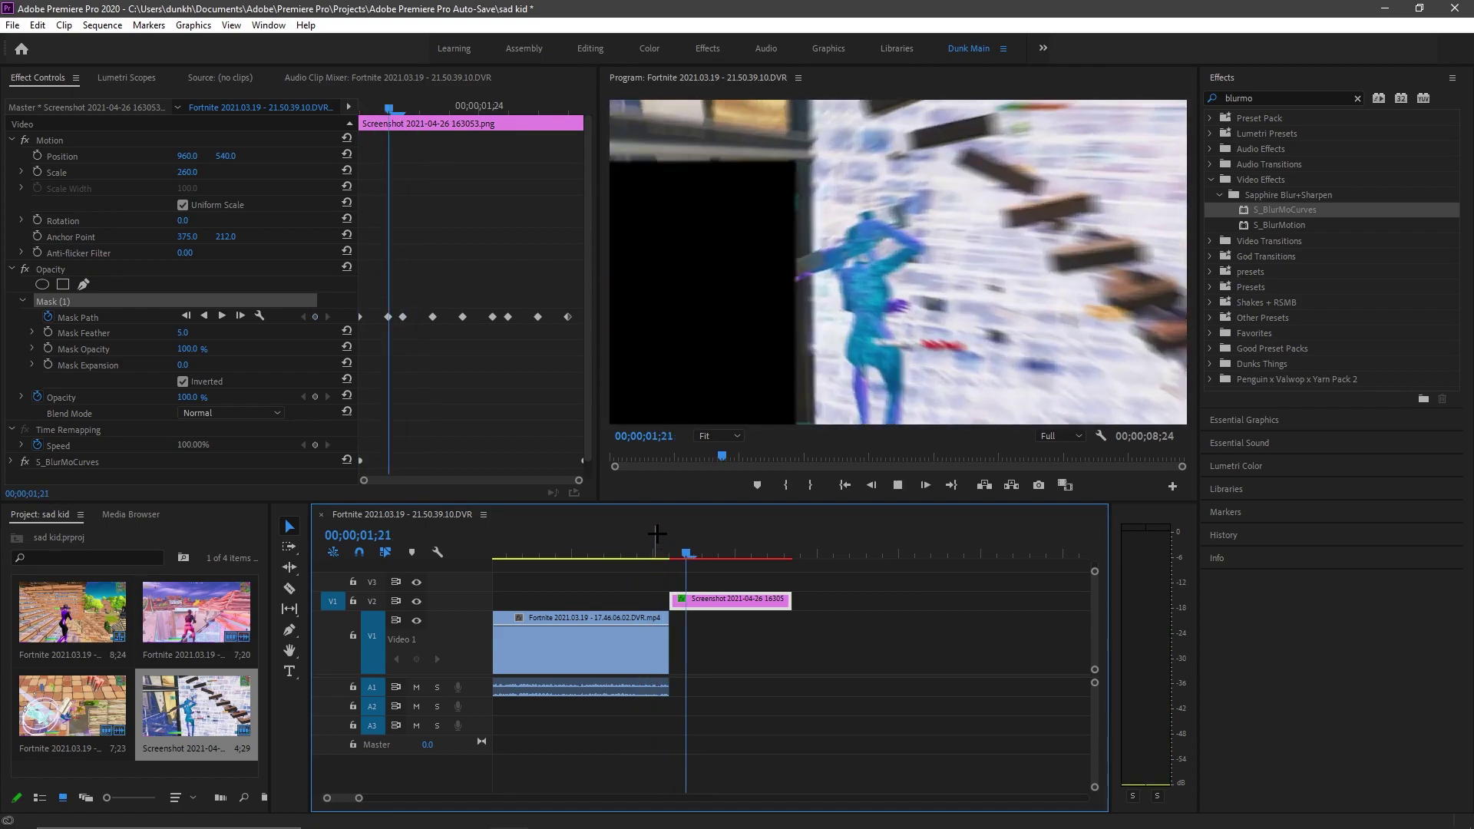
drag(959, 530, 668, 525)
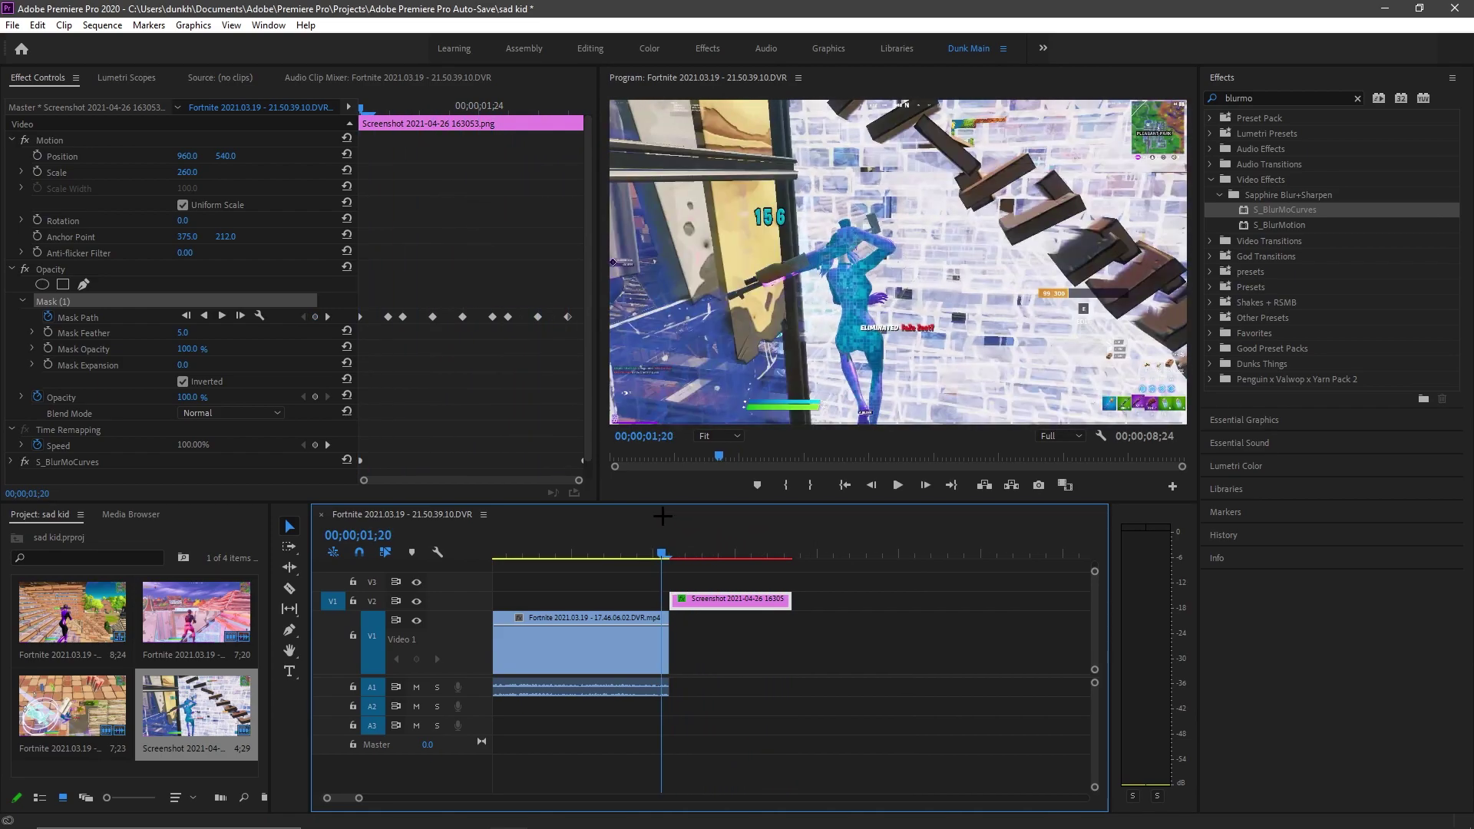
key(space)
At 00;00;01;23, reselect the screenshot's mask and shift its two post-side corners slightly outward
drag(894, 526, 711, 540)
click(1003, 601)
click(710, 601)
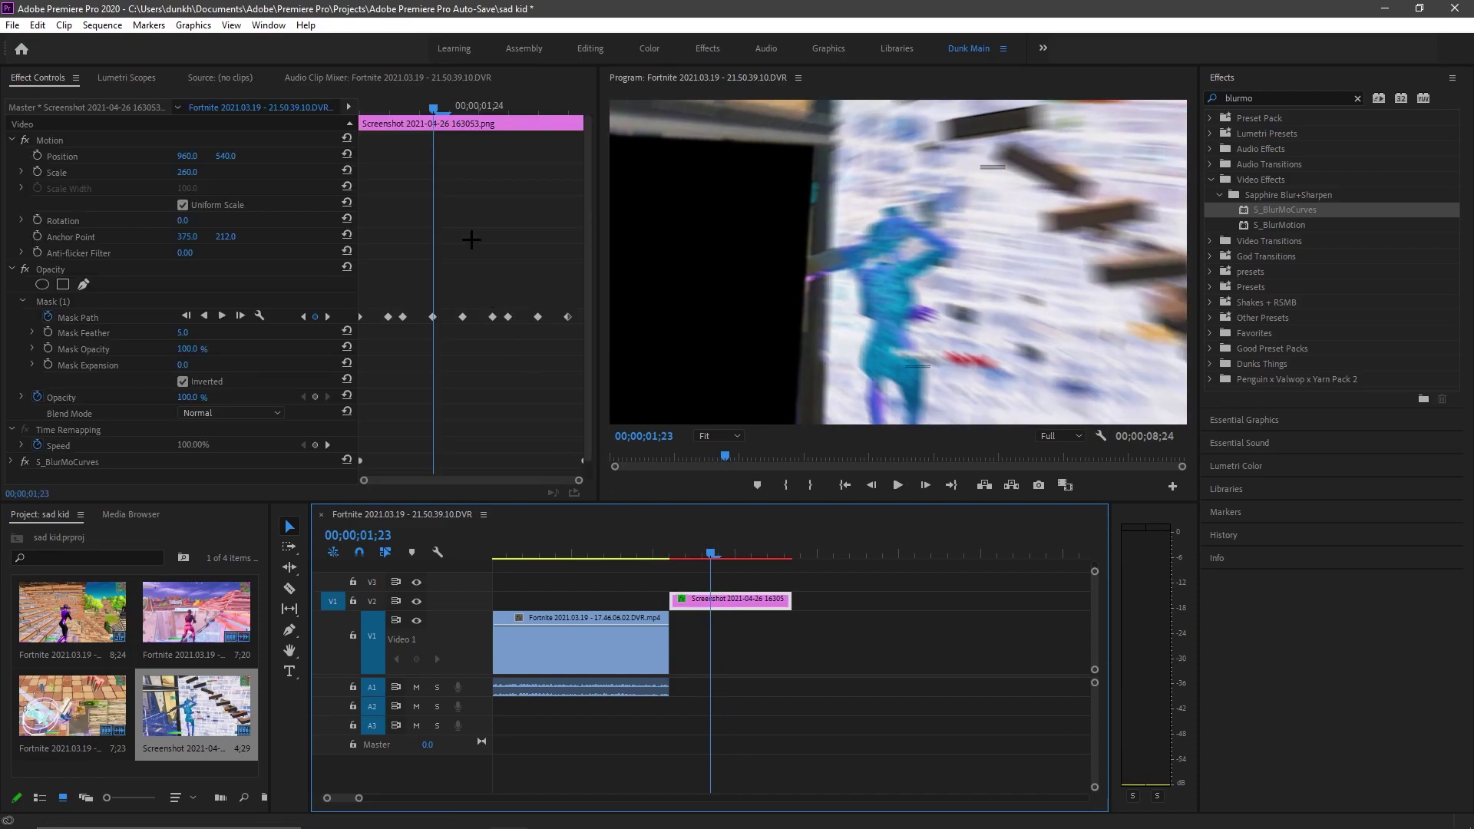
click(141, 296)
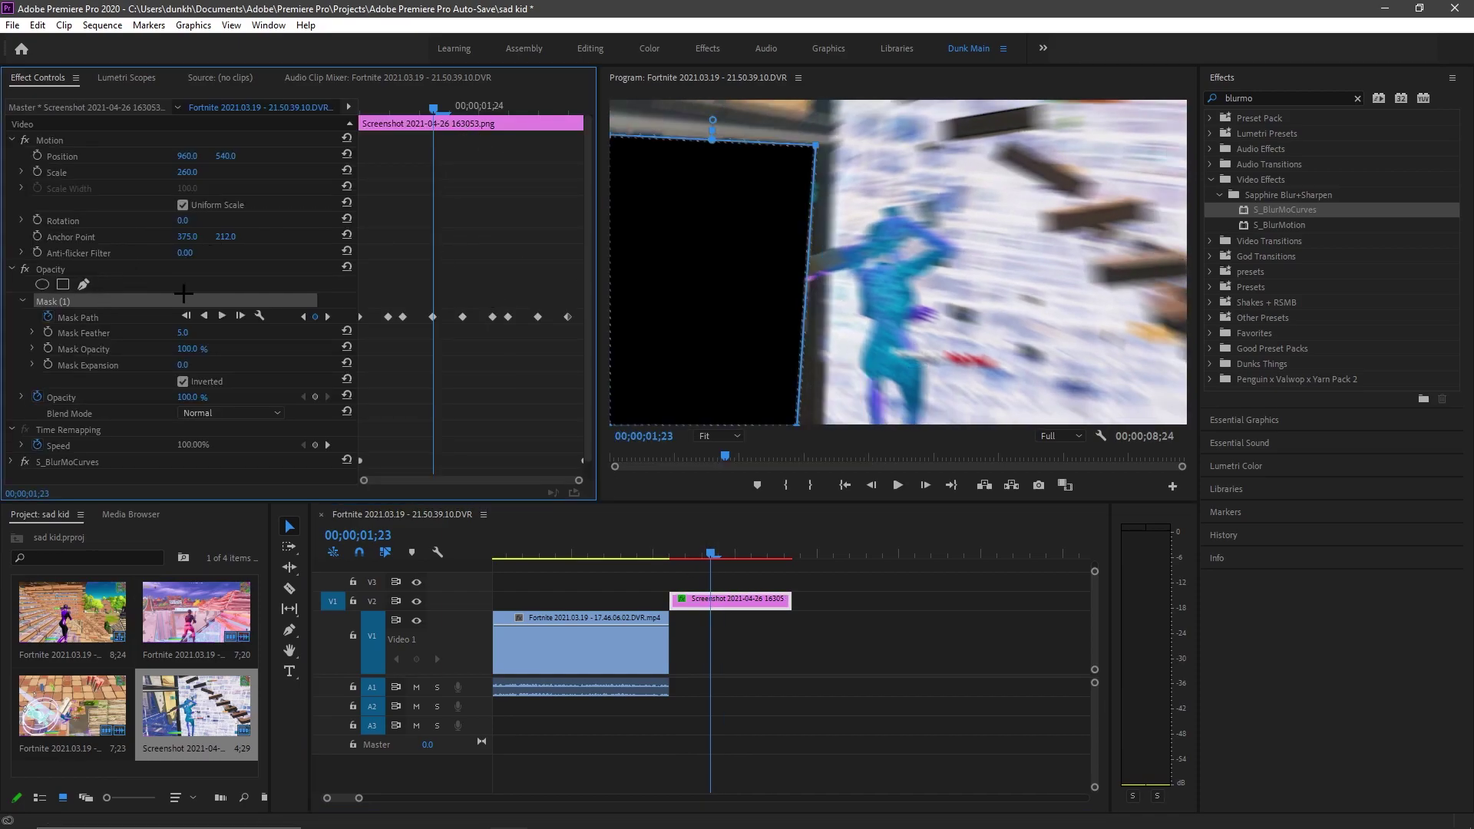
drag(798, 427, 810, 432)
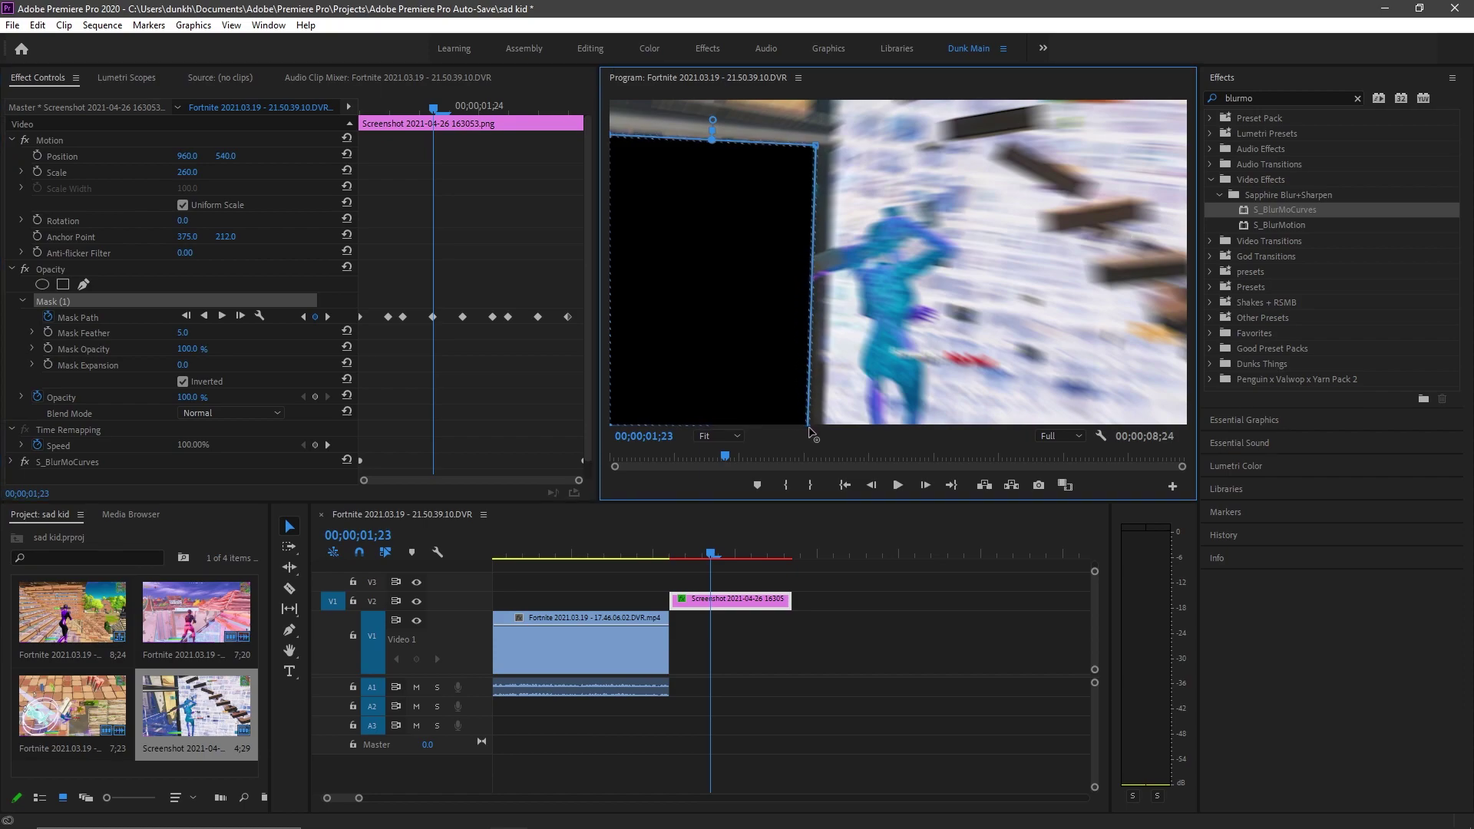
drag(811, 145, 824, 146)
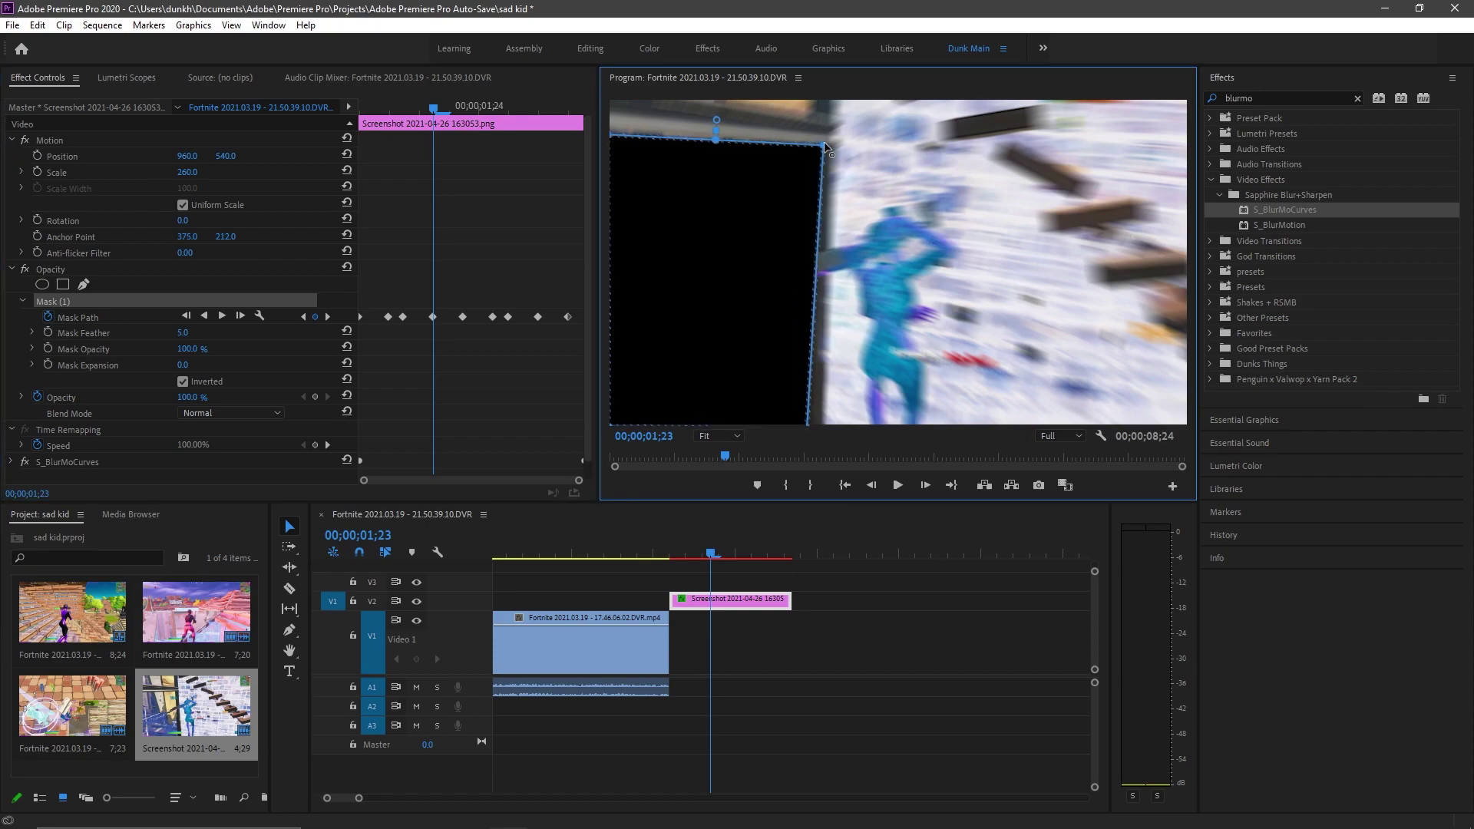
At 00;00;01;25, reselect the screenshot's mask, pull its outer upper corner beyond the frame and nudge the upper post-side corner outward
drag(703, 551, 752, 557)
click(869, 621)
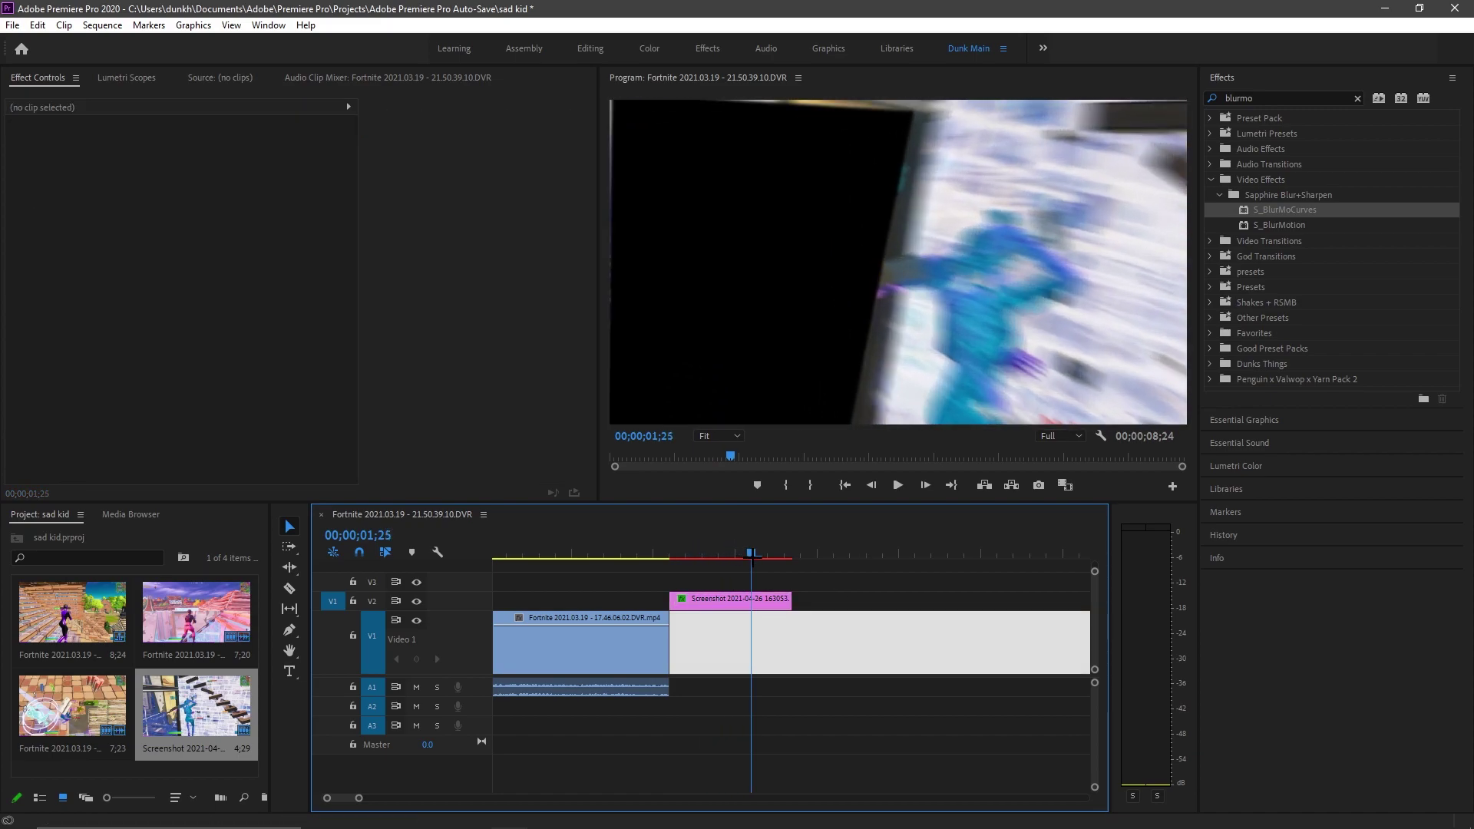
click(749, 599)
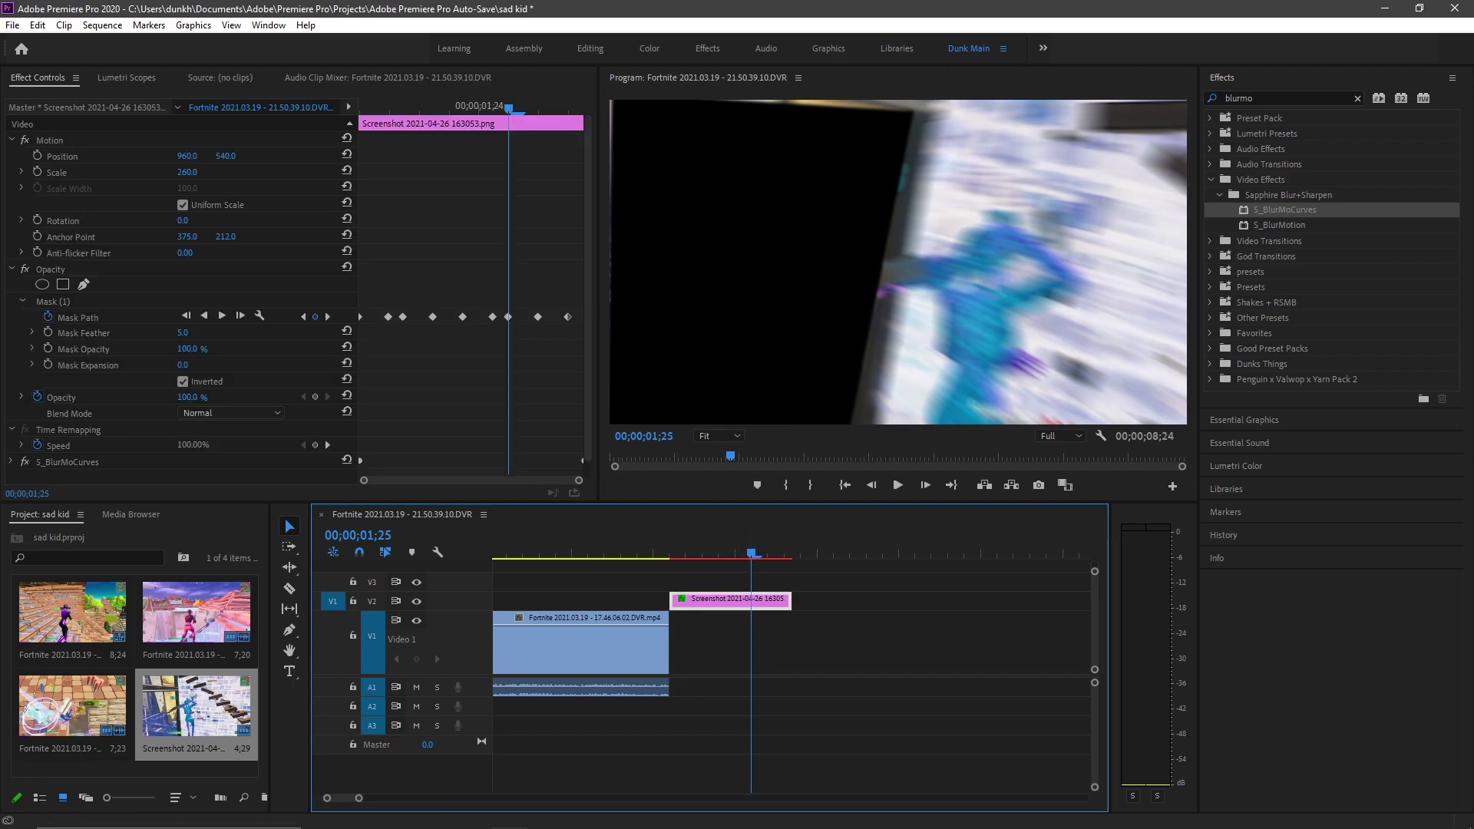
click(134, 305)
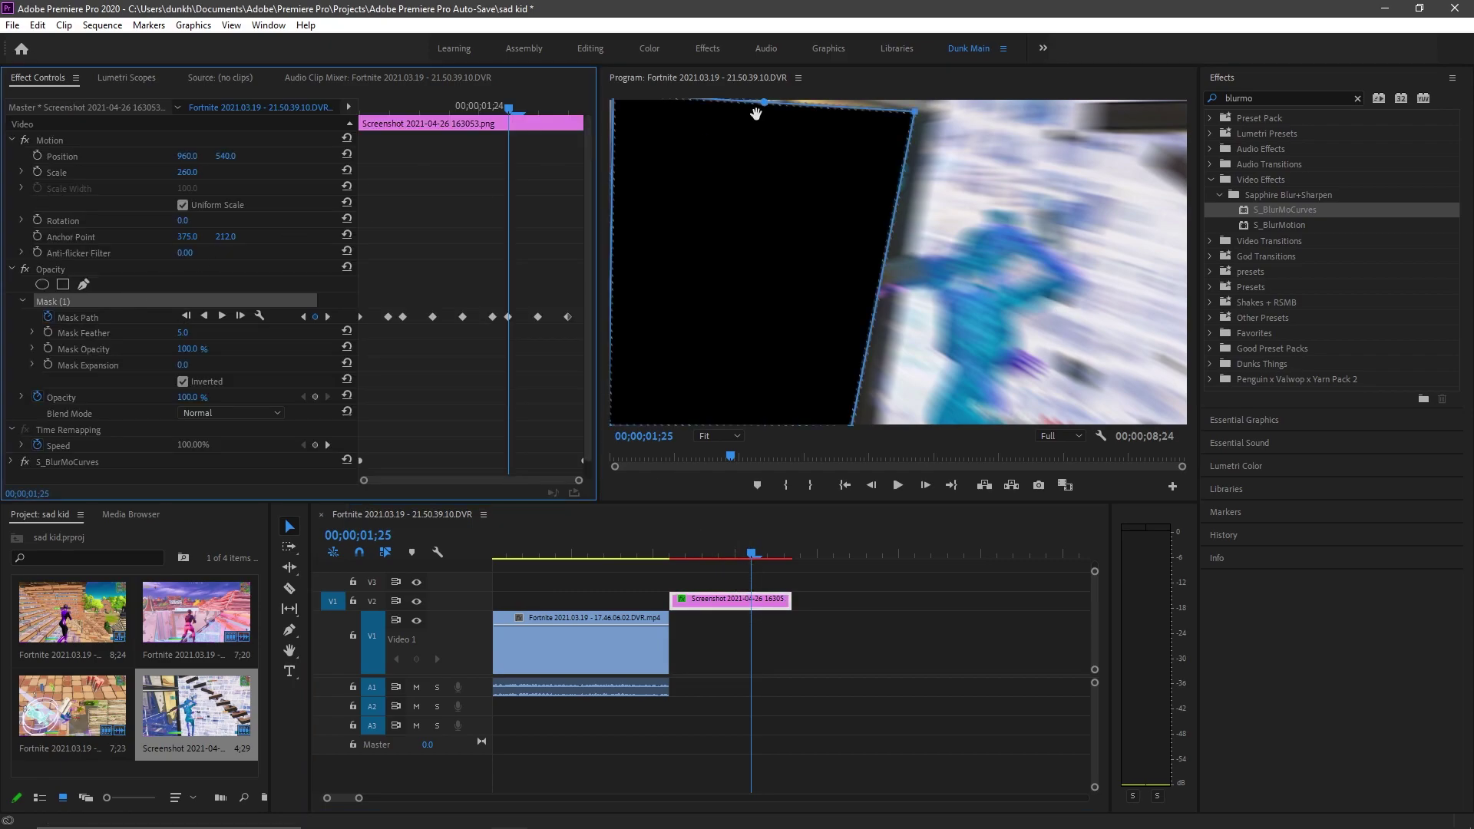
click(615, 102)
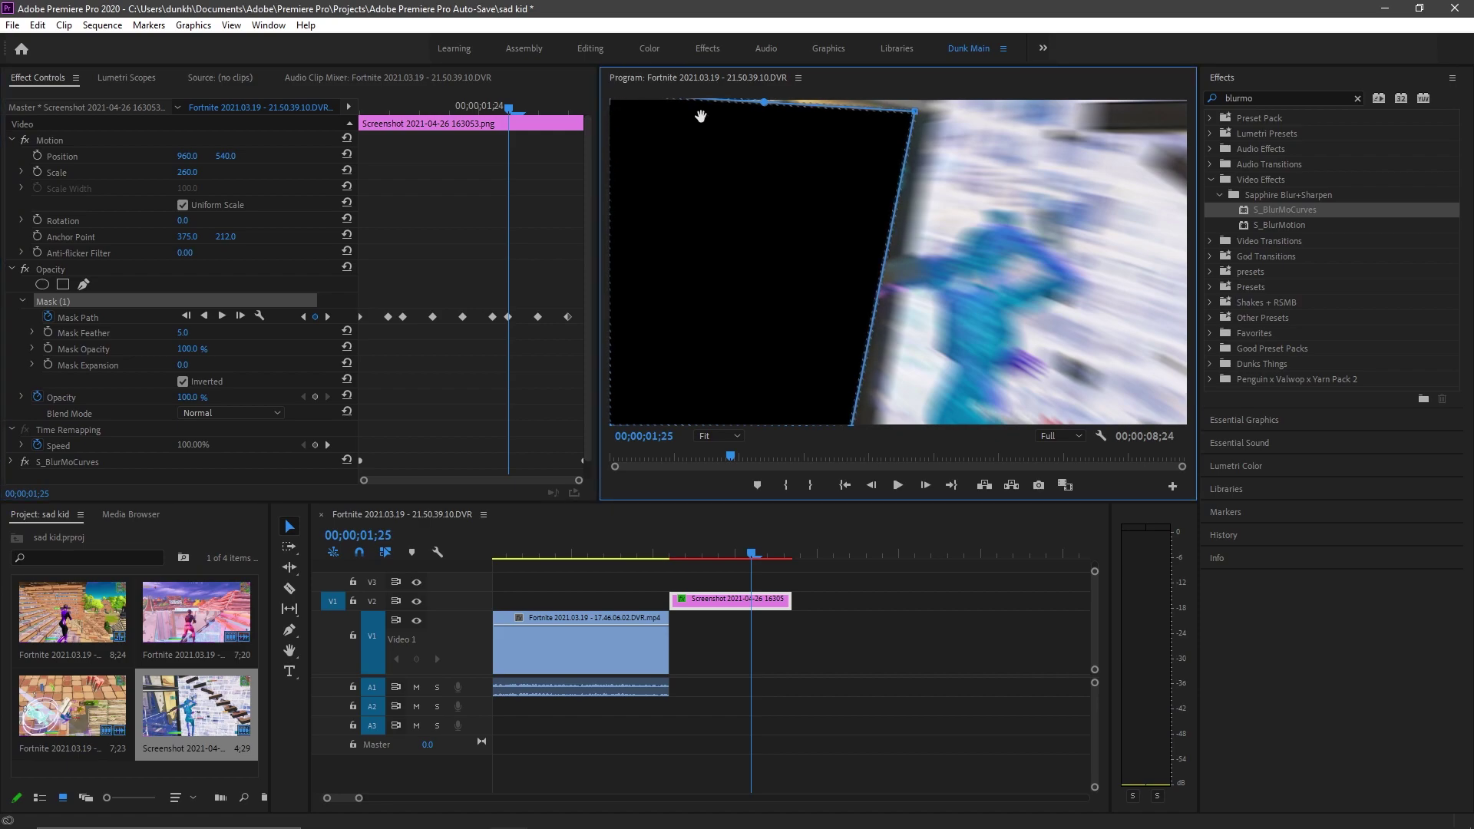
drag(918, 110, 921, 110)
Go back one frame, reselect the screenshot's mask and shift its outer upper corner slightly beyond the frame's edge
mouse_move(747, 547)
mouse_down()
mouse_move(727, 551)
mouse_move(751, 551)
mouse_up()
click(840, 583)
click(745, 600)
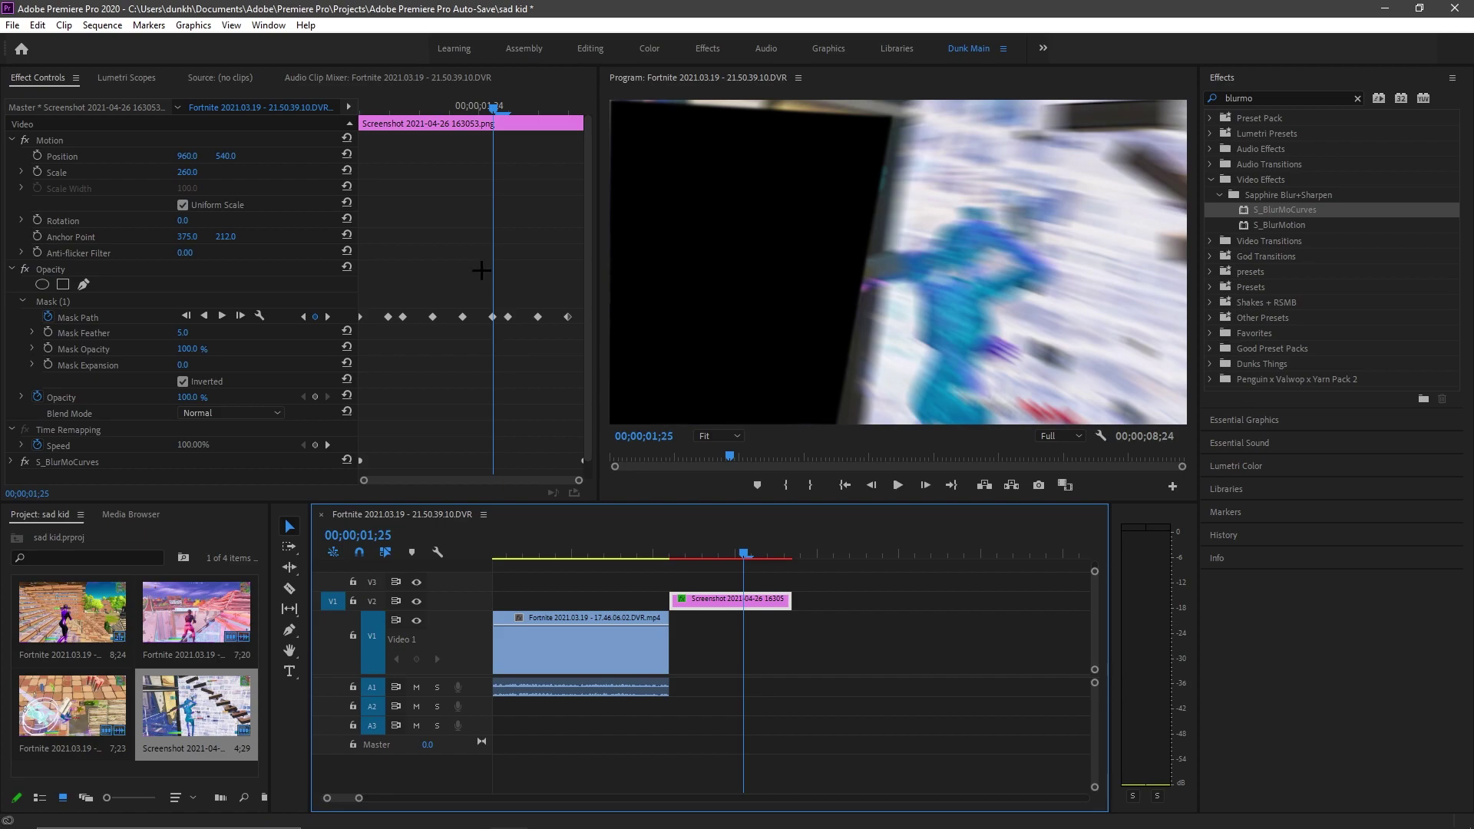
click(110, 301)
drag(613, 101, 612, 97)
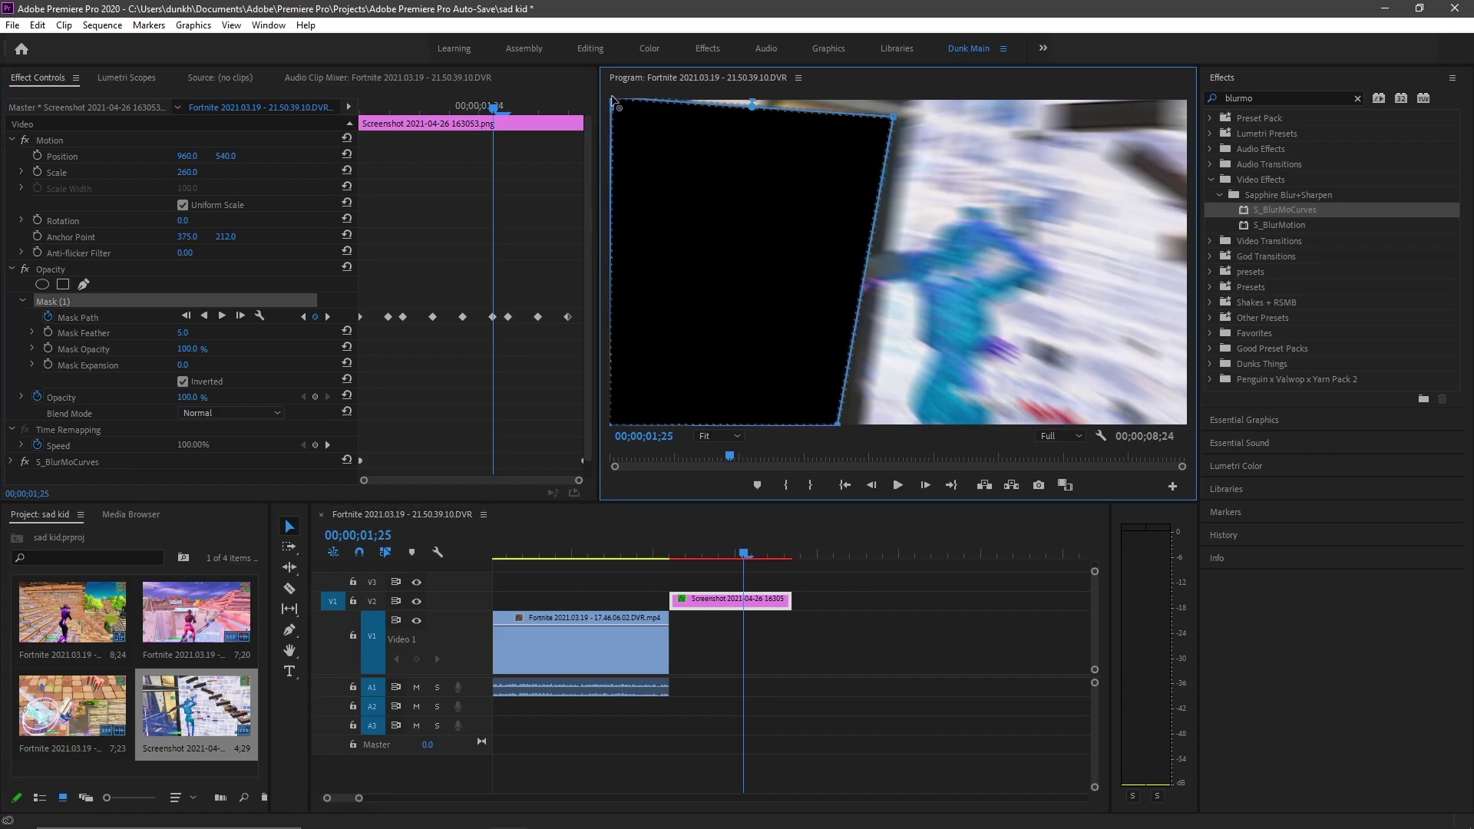
Reselect the mask on the same frame and fine-tune its outer upper corner against the frame's edge
click(898, 635)
click(743, 600)
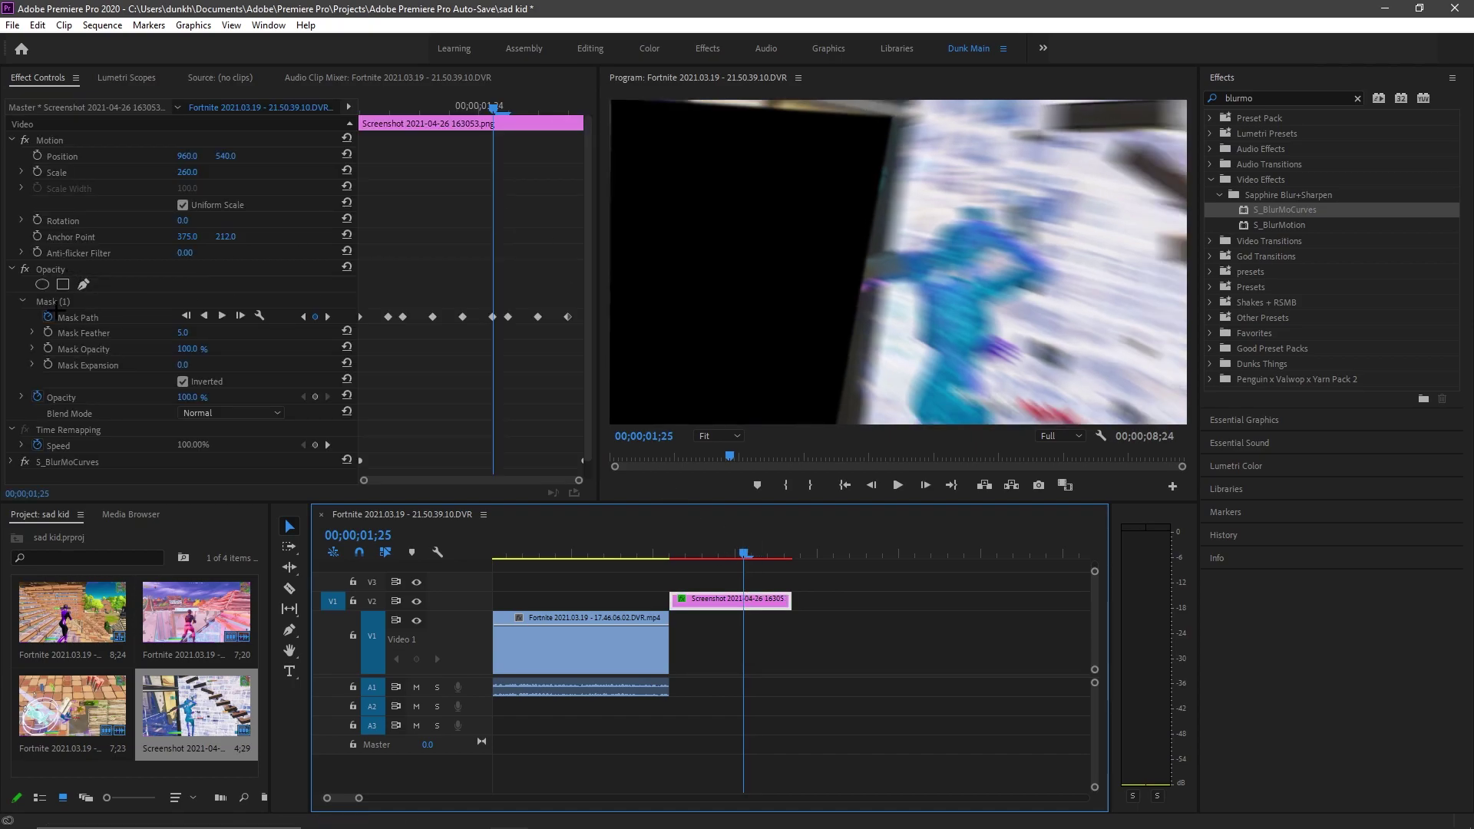
click(52, 301)
click(615, 100)
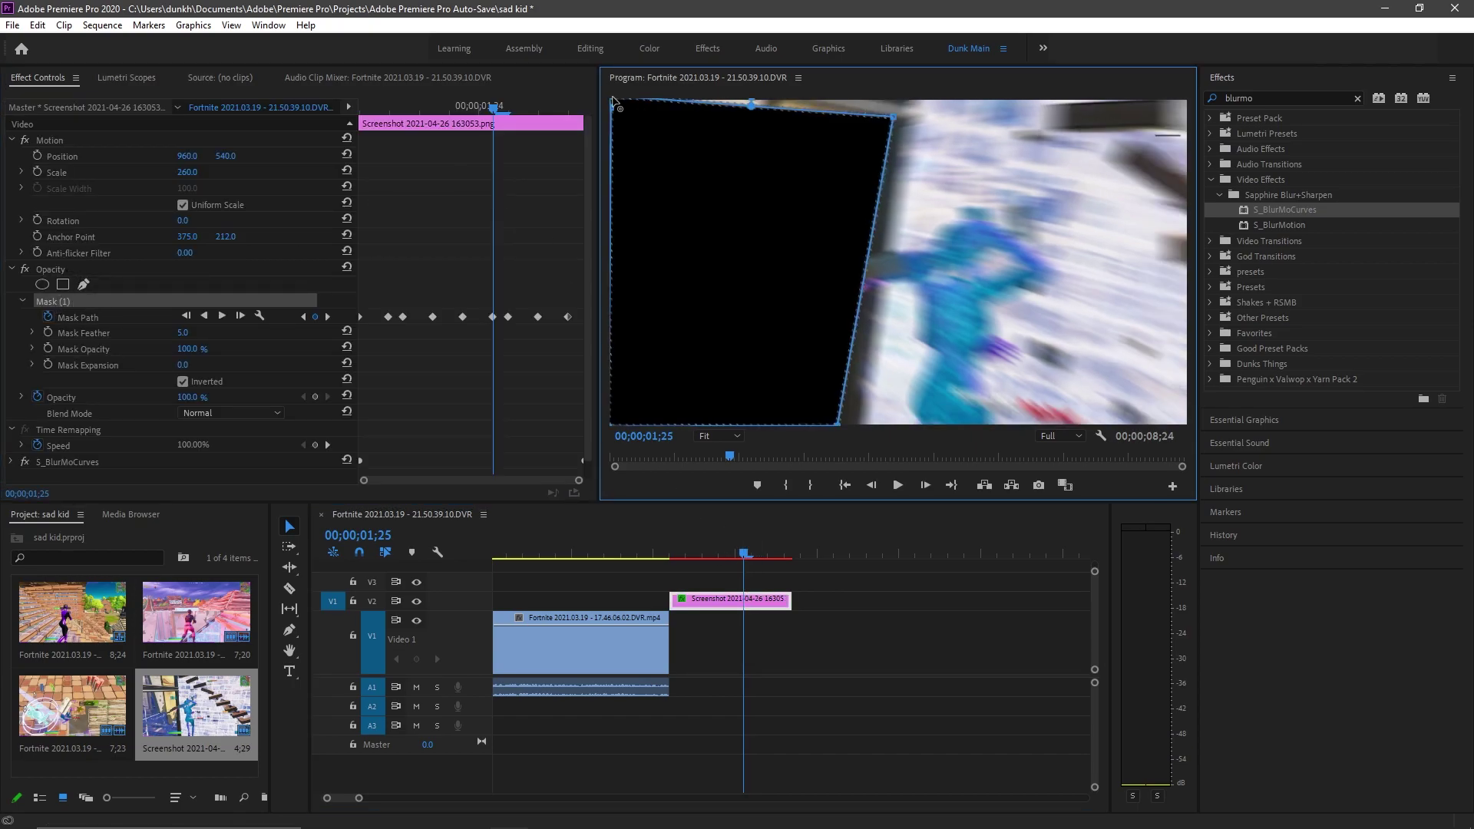
click(807, 595)
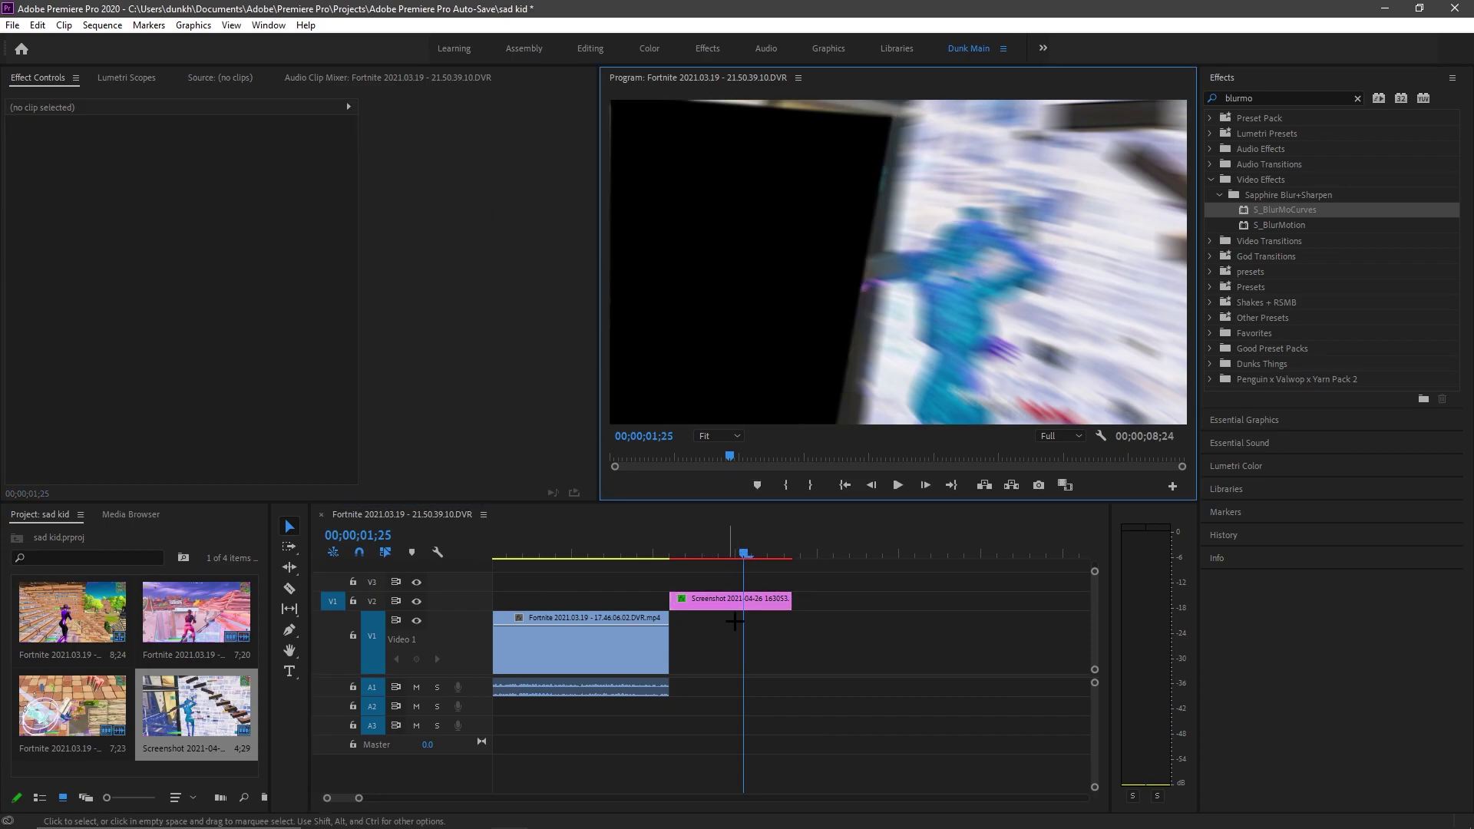
click(722, 602)
click(80, 319)
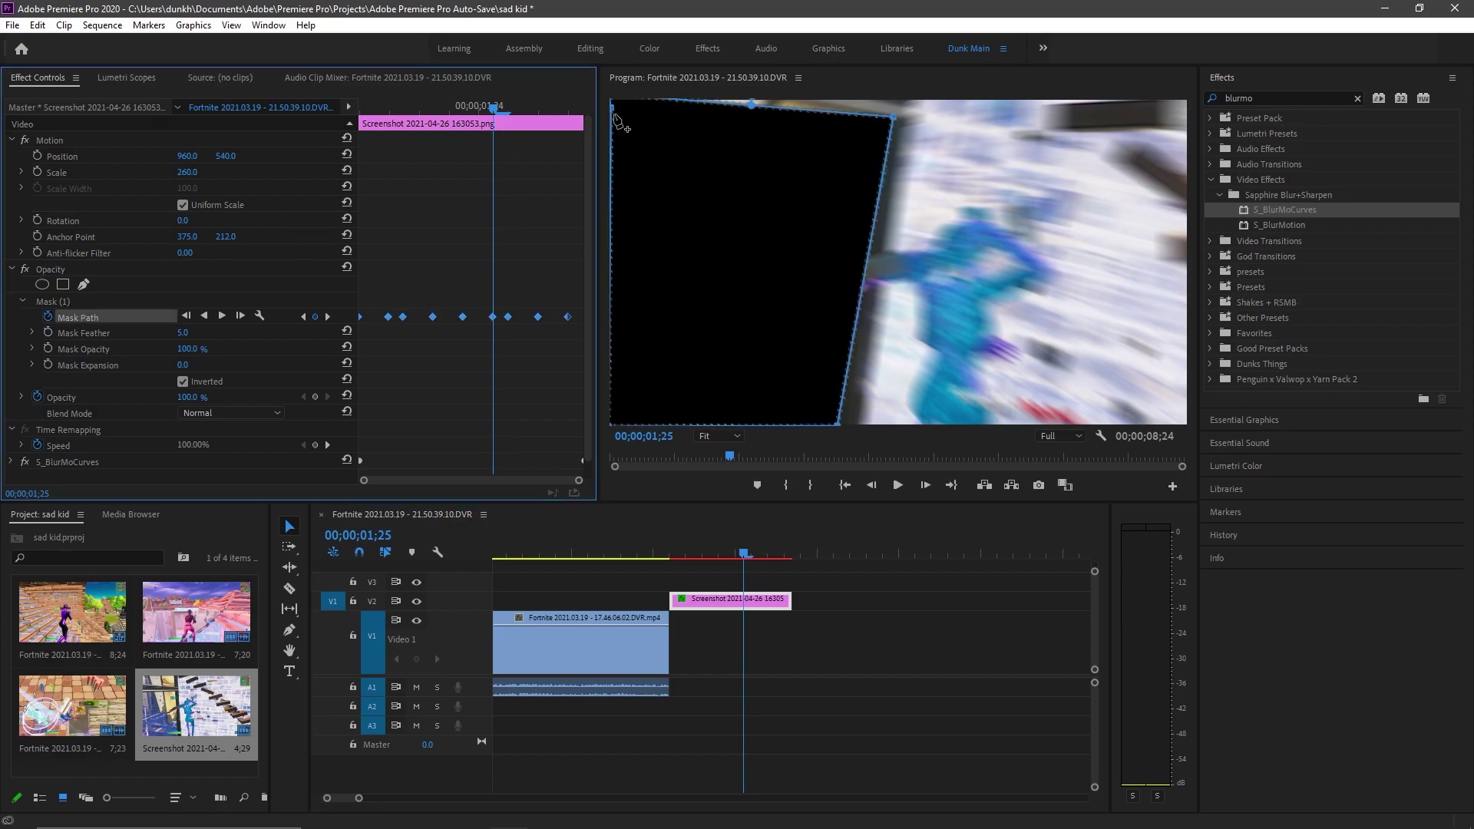
click(851, 630)
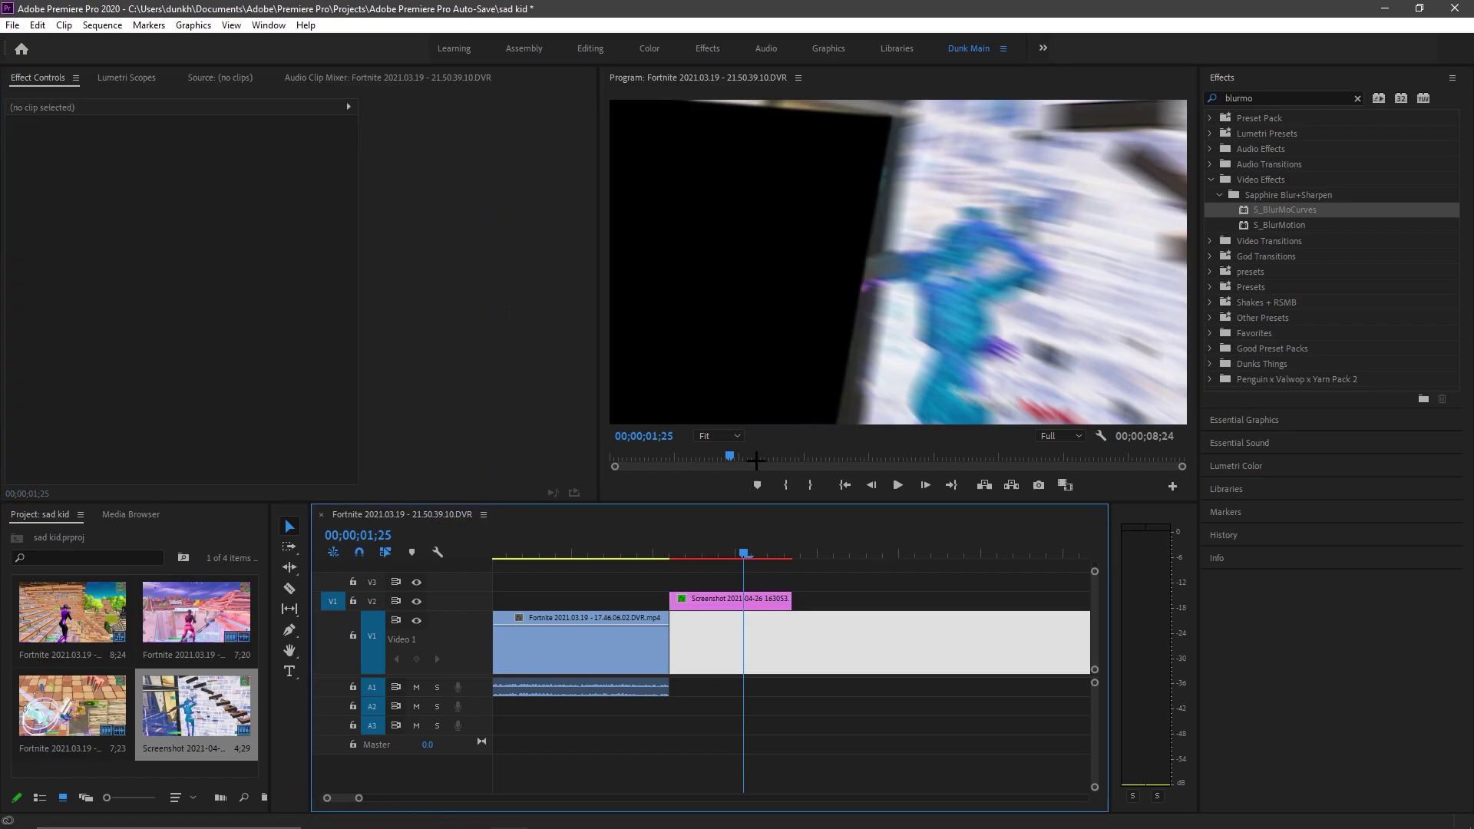
At 00;00;01;26, reselect the screenshot's mask and shift its upper post-side corner slightly outward
mouse_move(742, 551)
mouse_down()
mouse_move(783, 550)
mouse_move(768, 547)
mouse_up()
click(776, 585)
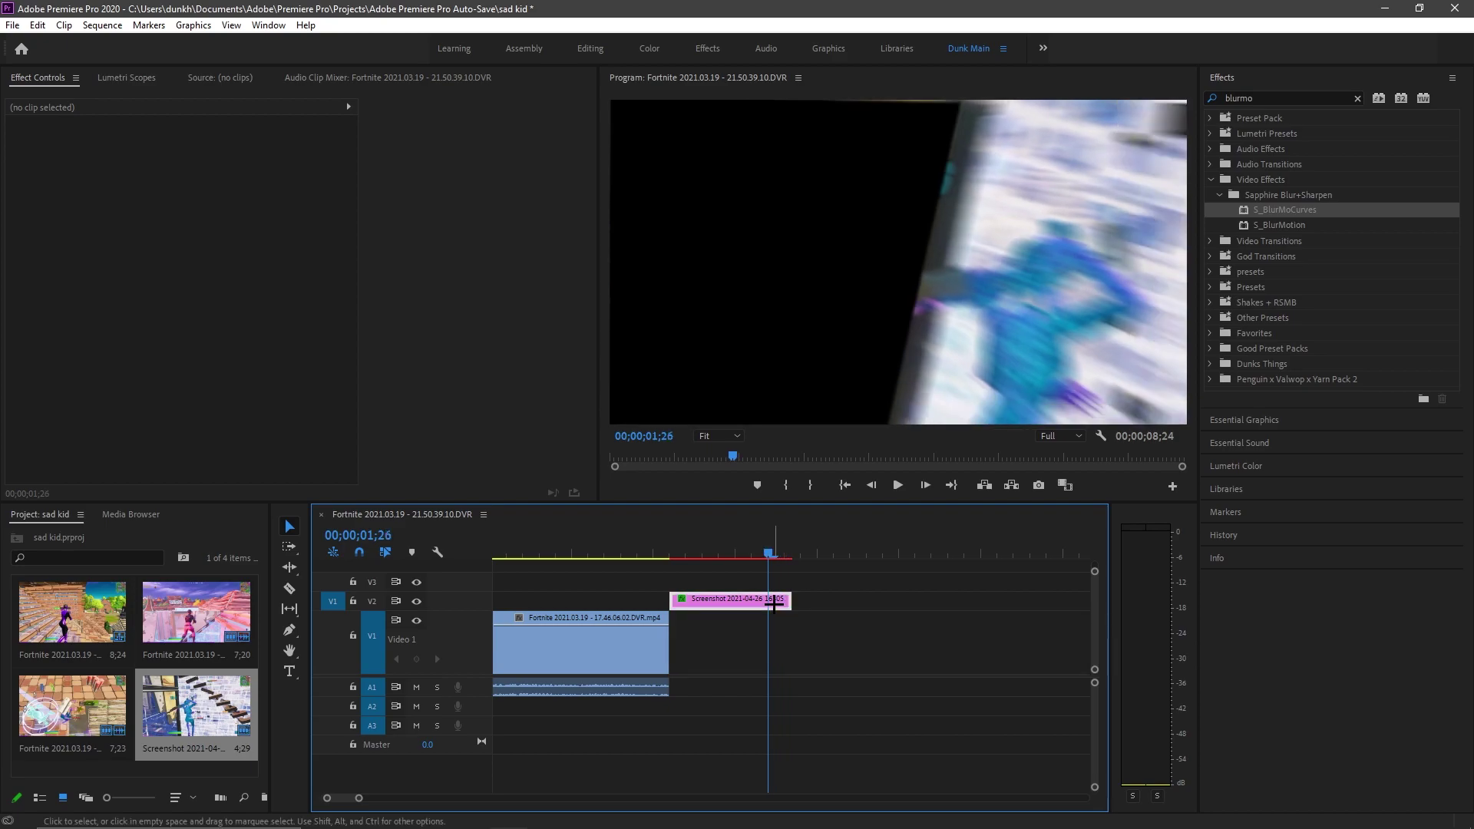
click(752, 596)
click(108, 303)
click(142, 271)
click(93, 302)
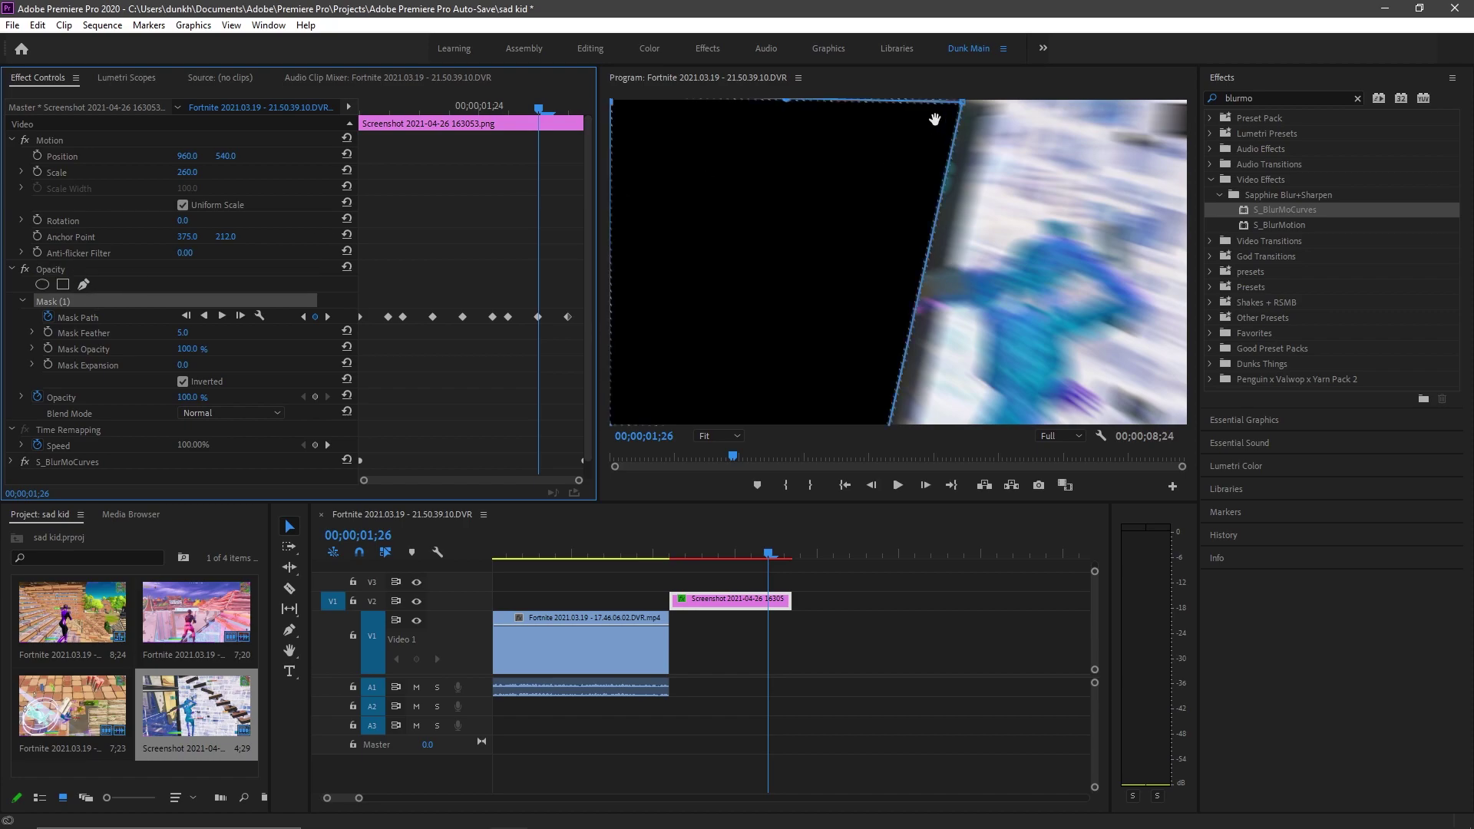
click(967, 96)
At 00;00;01;27, reselect the screenshot's mask and extend its lower post-side corner below the frame's edge
mouse_move(766, 548)
mouse_down()
mouse_move(716, 551)
mouse_move(796, 548)
mouse_move(784, 549)
mouse_up()
click(869, 609)
click(730, 598)
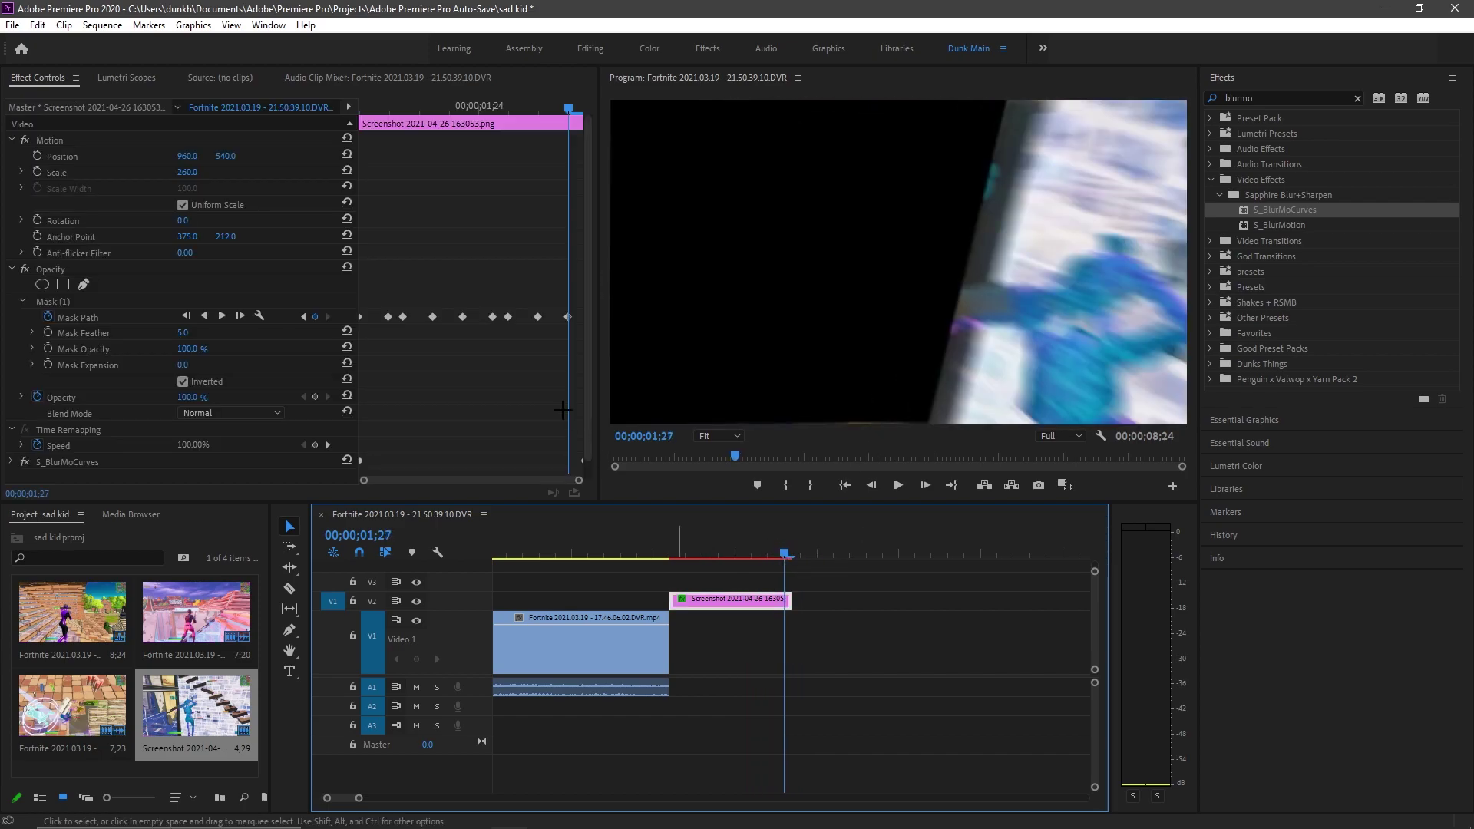
click(79, 297)
click(930, 428)
click(906, 579)
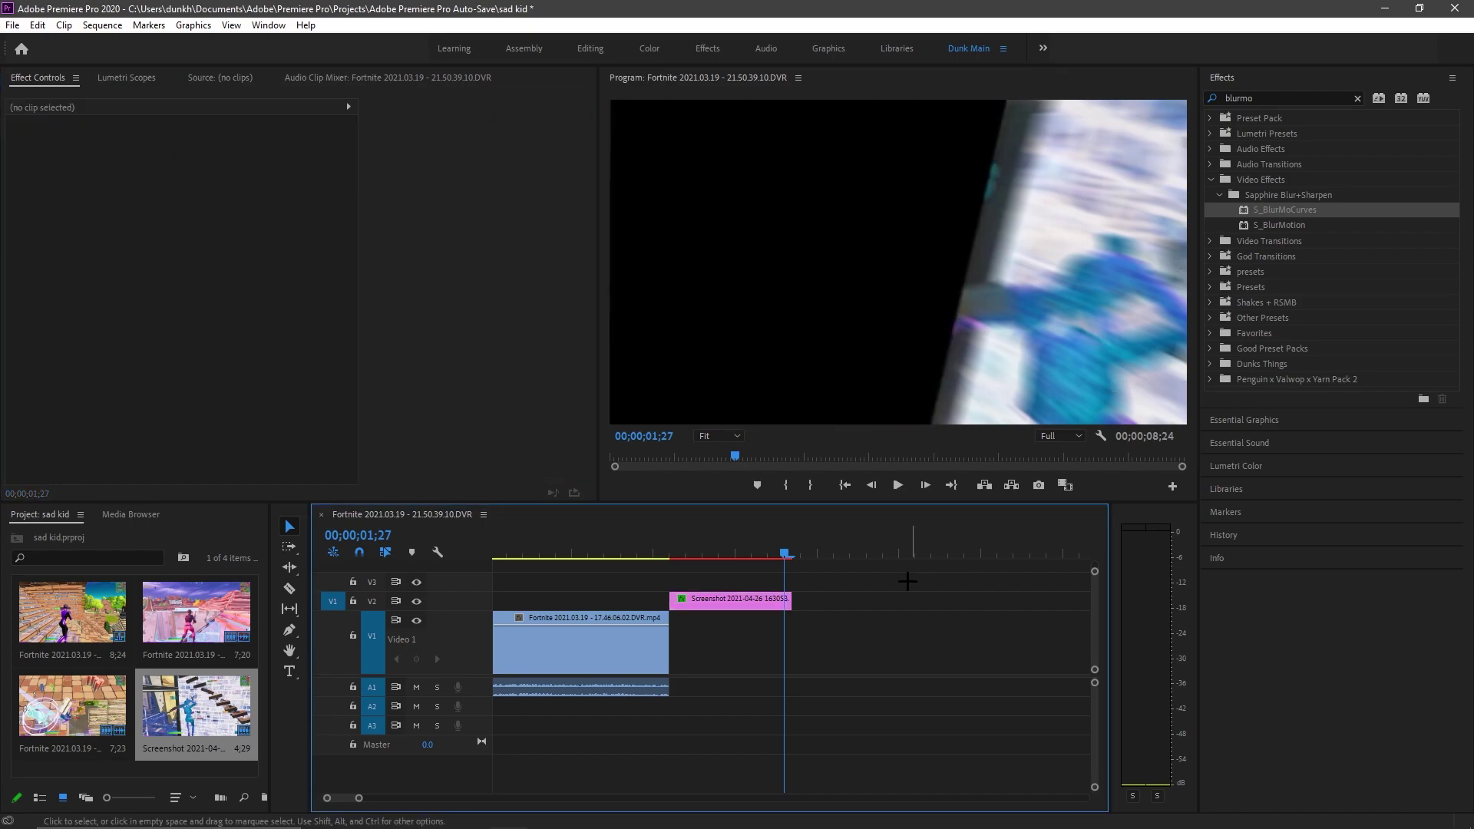
Scrub back to the start of the screenshot clip and play the transition from just before it to check the mask
drag(783, 546, 686, 542)
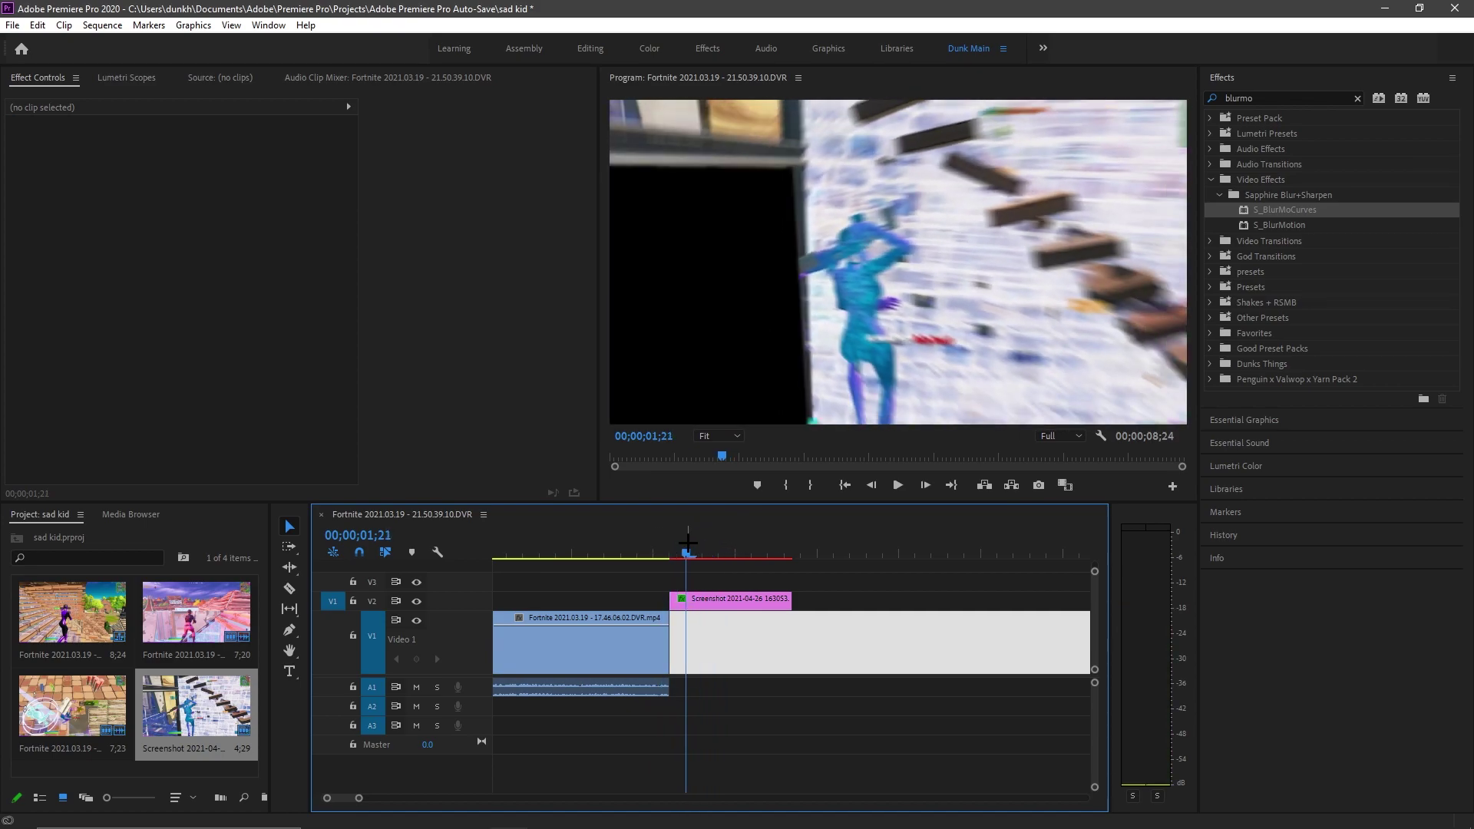
click(734, 598)
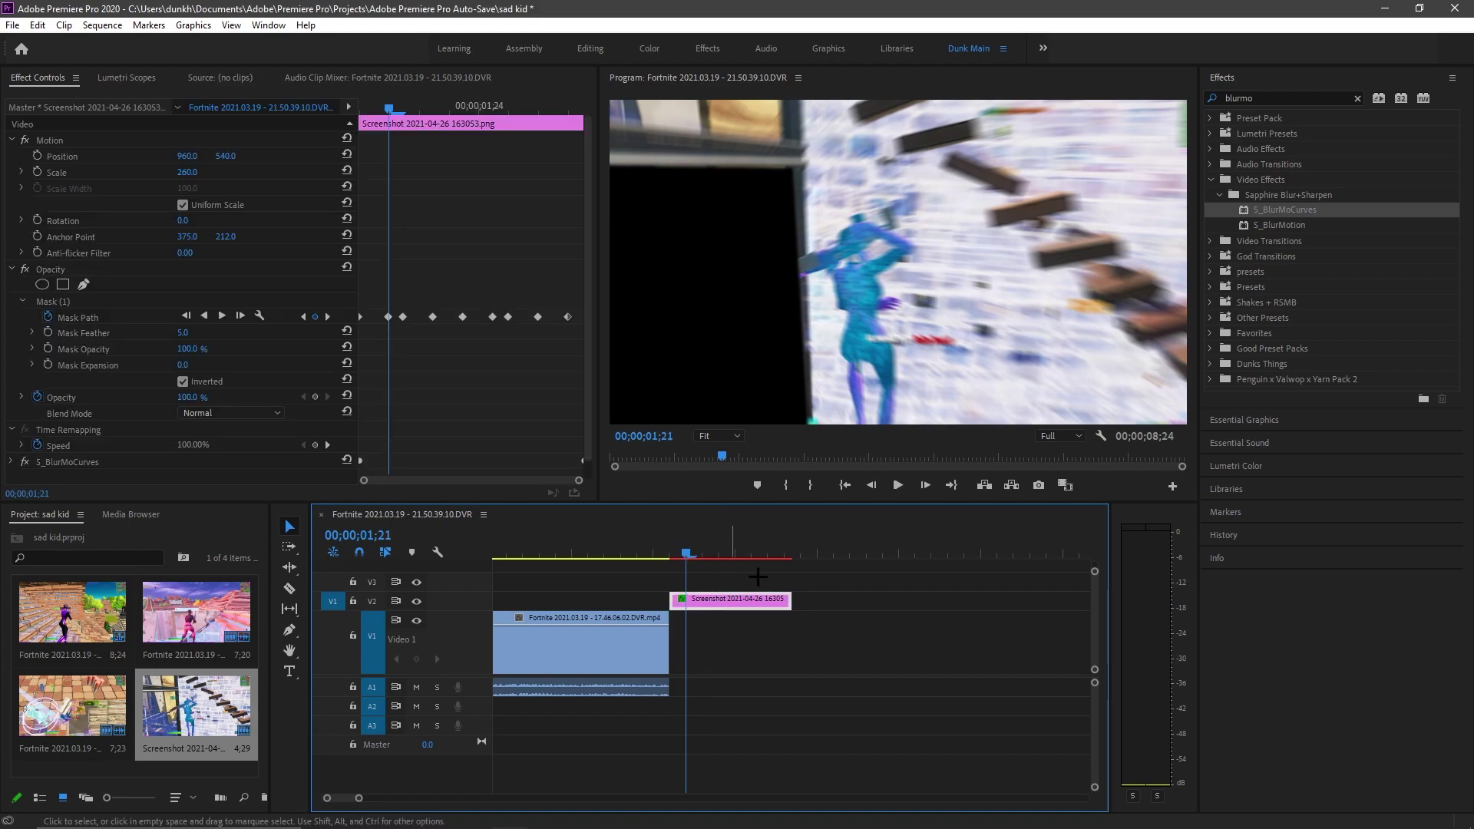
click(903, 636)
key(space)
key(space)
drag(875, 546, 611, 534)
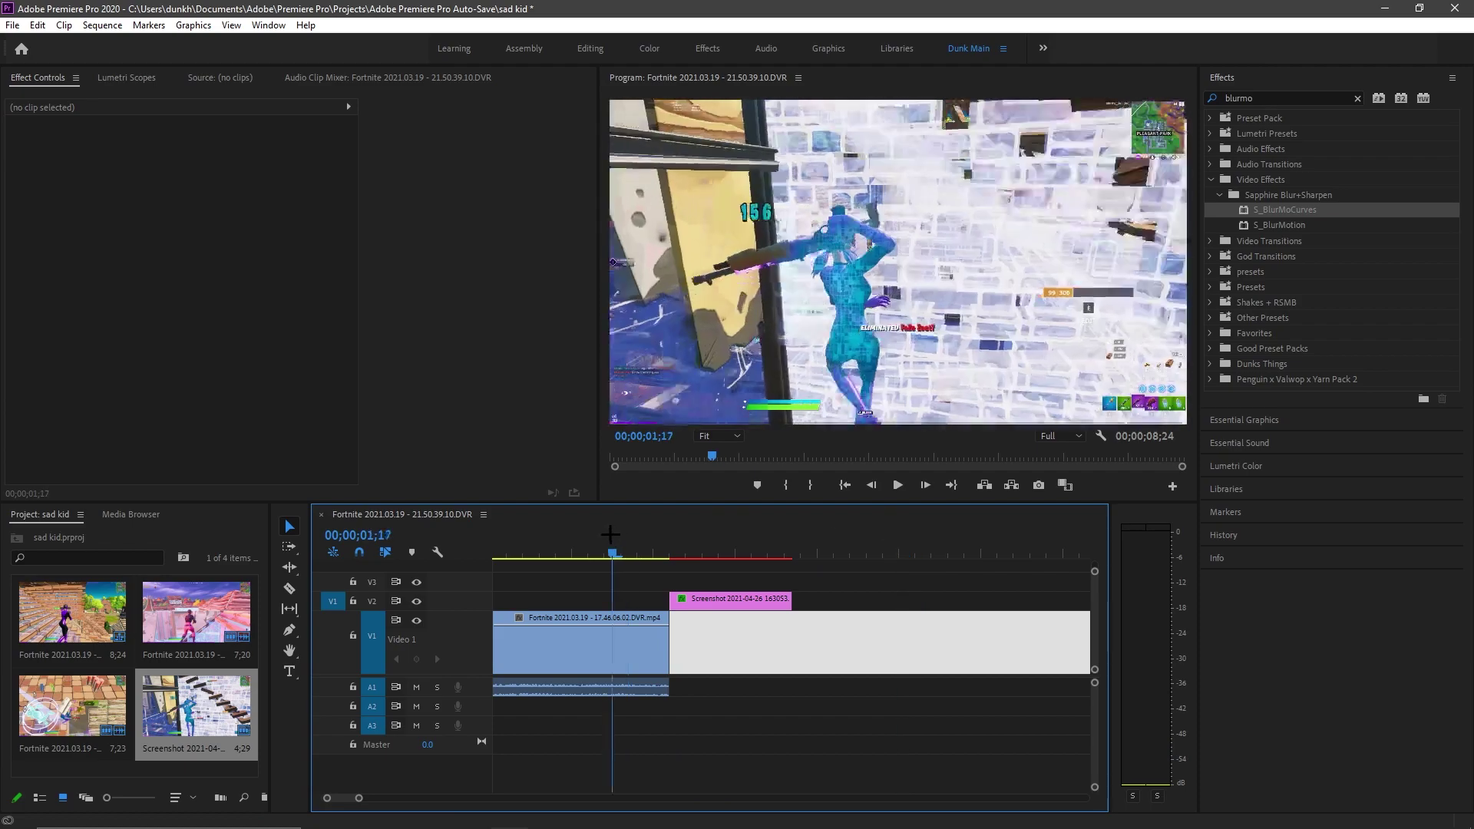
key(space)
key(space)
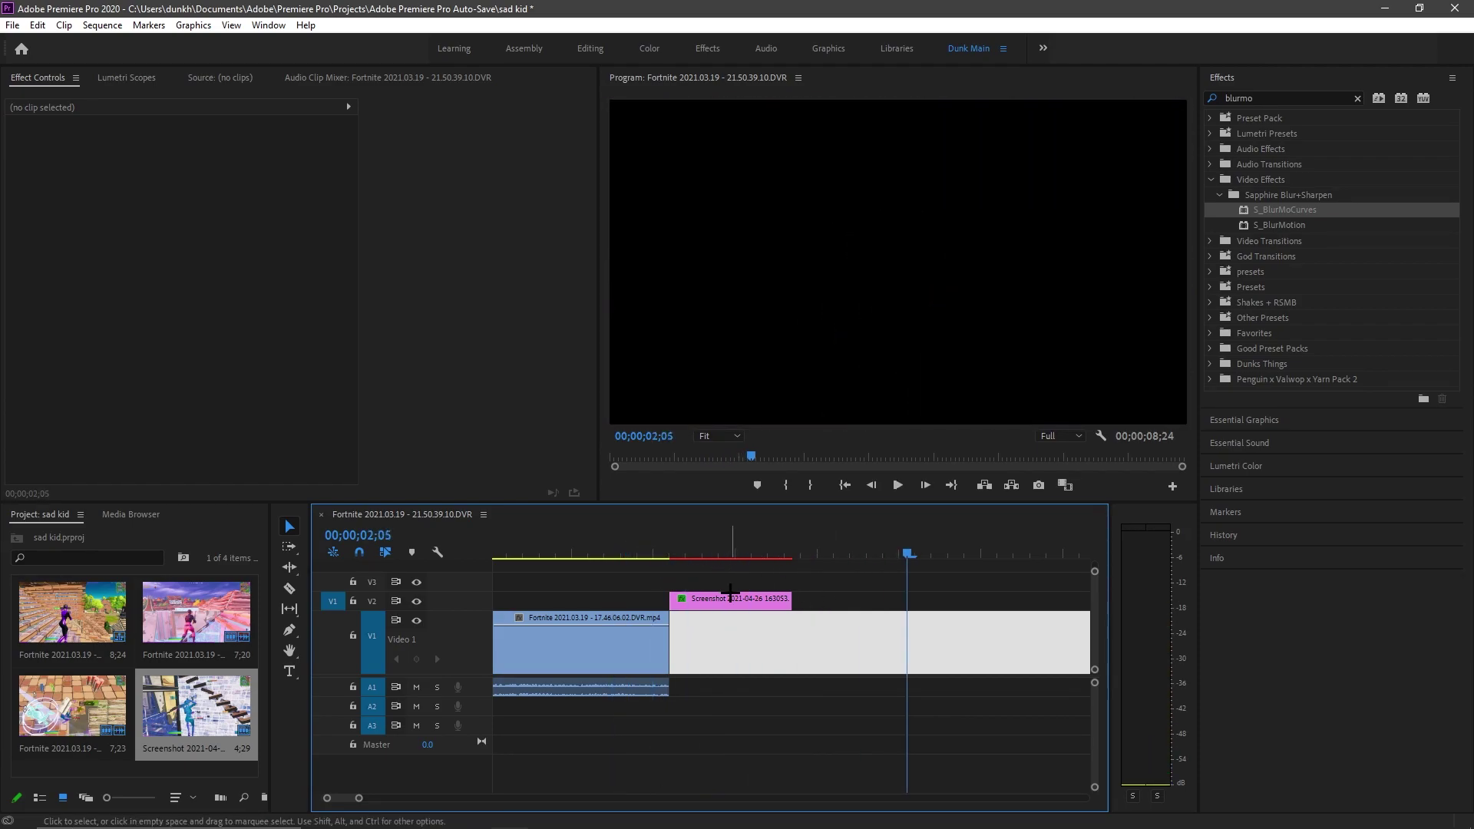
Extend the first clip's audio to the end of the screenshot clip and fade it down with Level keyframes from 00;00;01;20 to 00;00;01;28
click(730, 597)
drag(667, 687, 791, 688)
drag(891, 547, 702, 545)
mouse_move(563, 96)
mouse_down()
mouse_move(519, 97)
mouse_move(554, 98)
mouse_up()
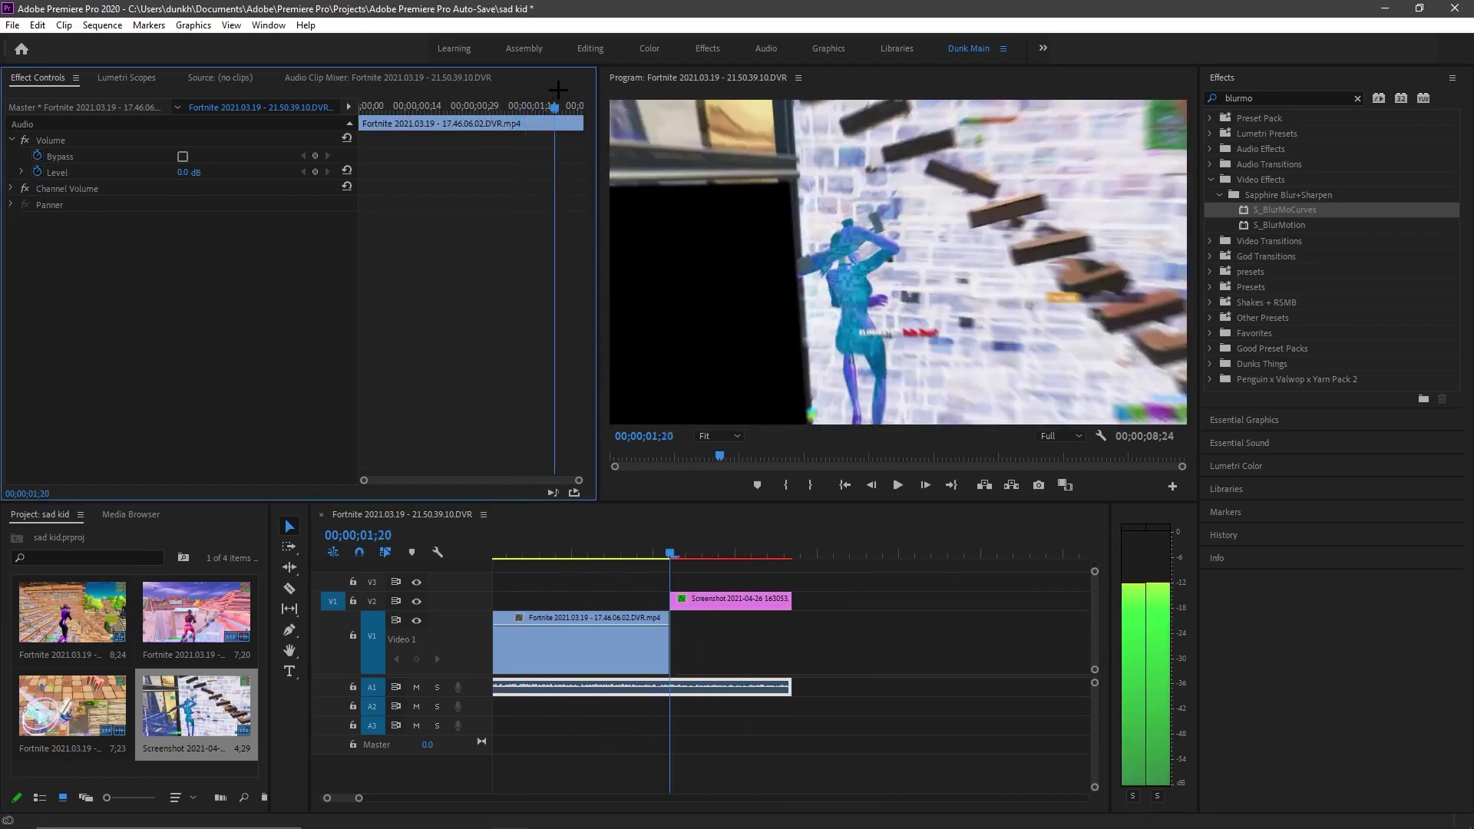
click(315, 171)
key(Down)
key(Return)
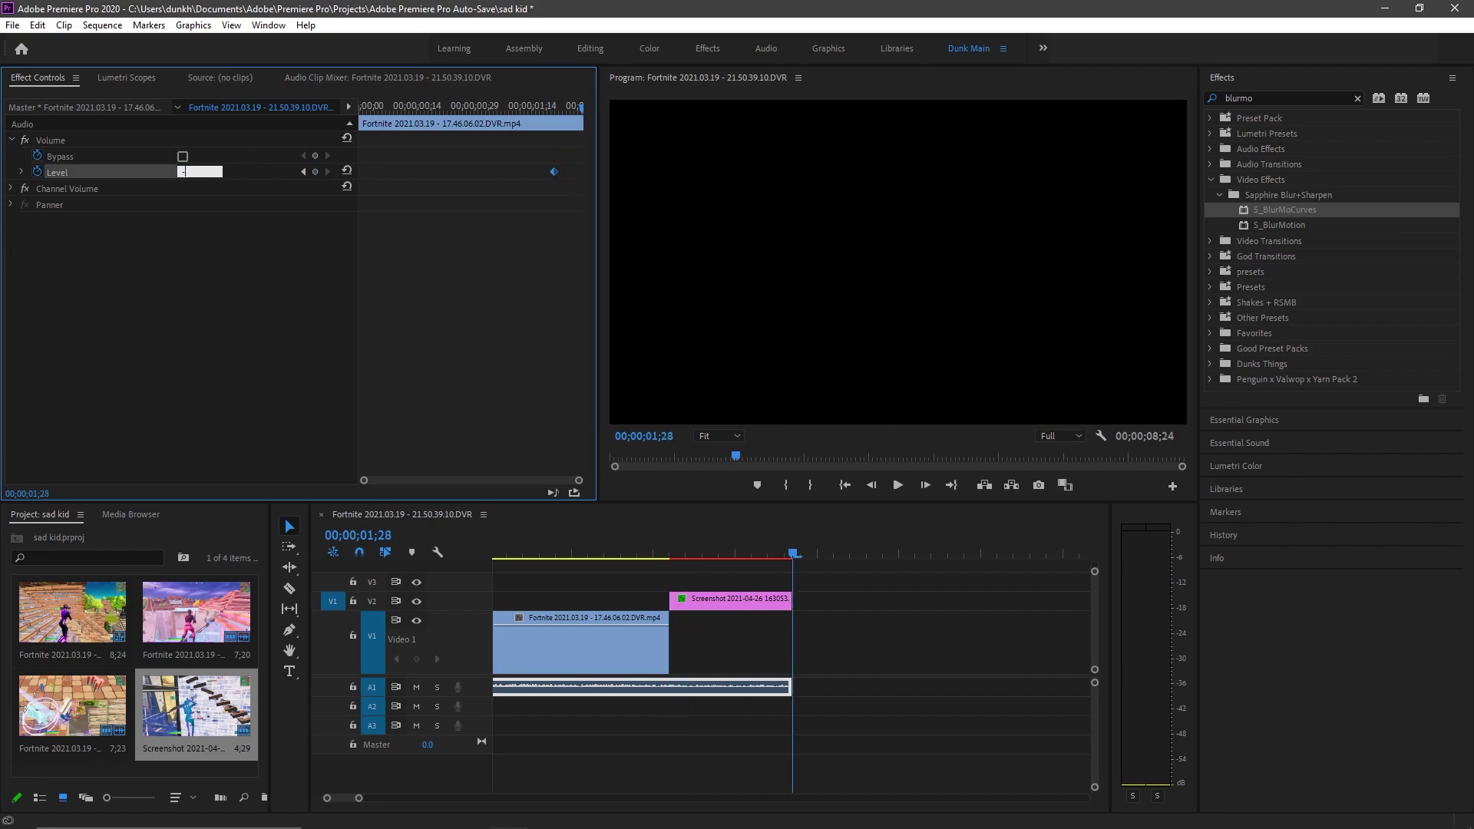
Scrub and play through the transition to check the faded audio
drag(743, 544, 775, 542)
key(space)
click(676, 578)
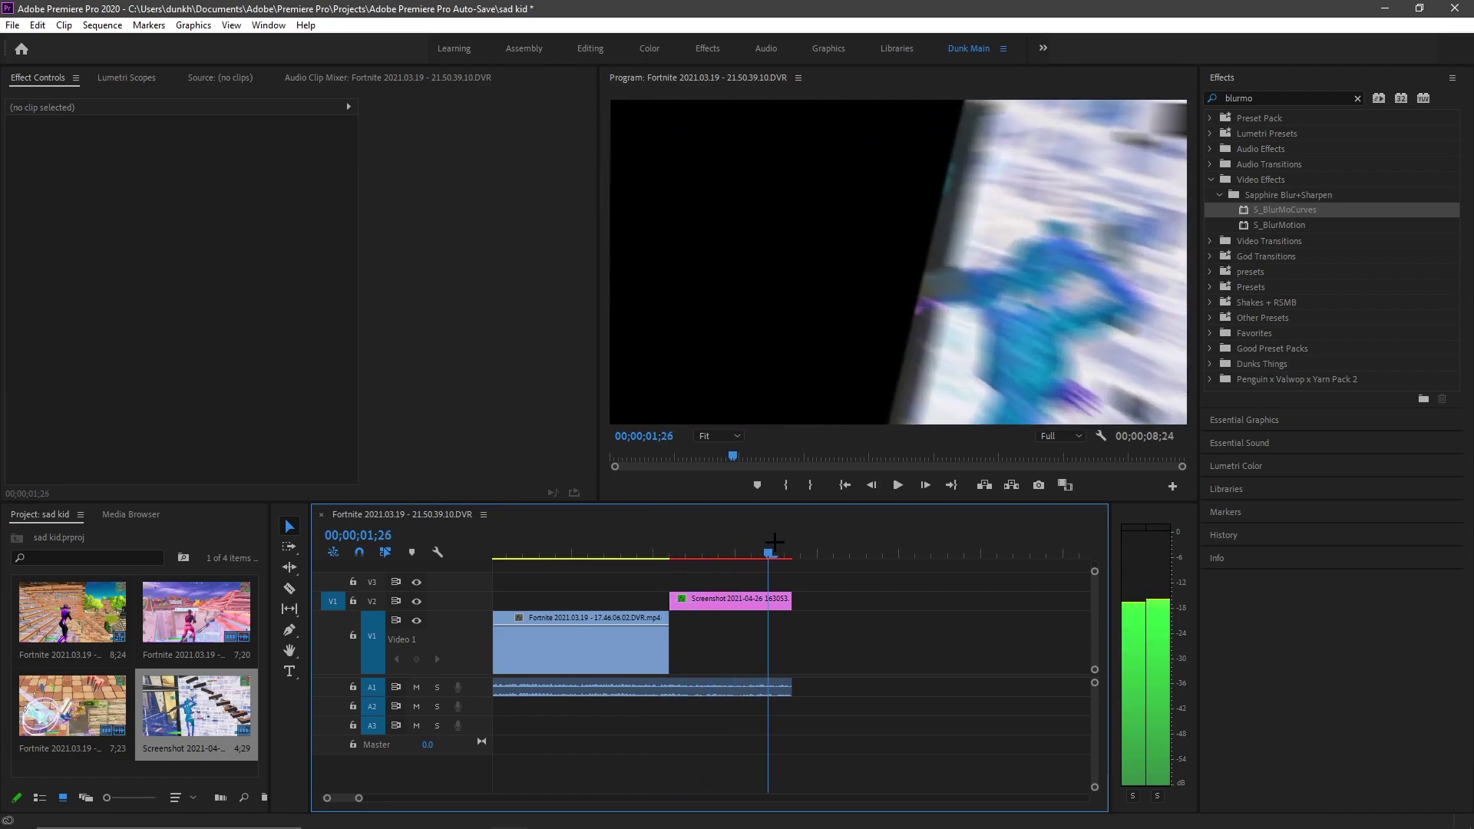
click(772, 600)
click(826, 645)
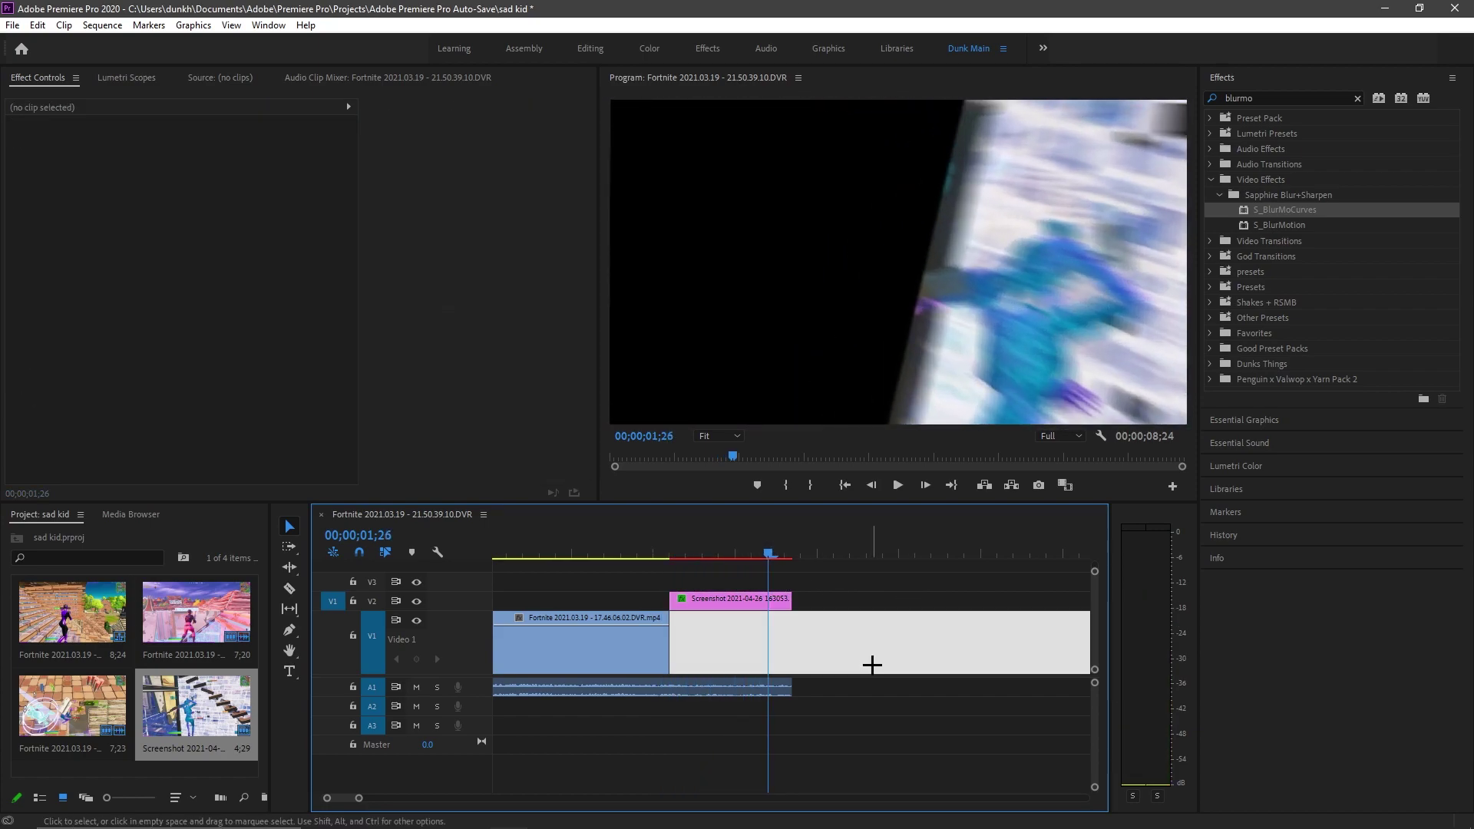
Add a fourth video track above V3 and fit its header into the timeline
key(minus)
mouse_move(443, 592)
mouse_down()
mouse_move(449, 608)
mouse_move(445, 597)
mouse_up()
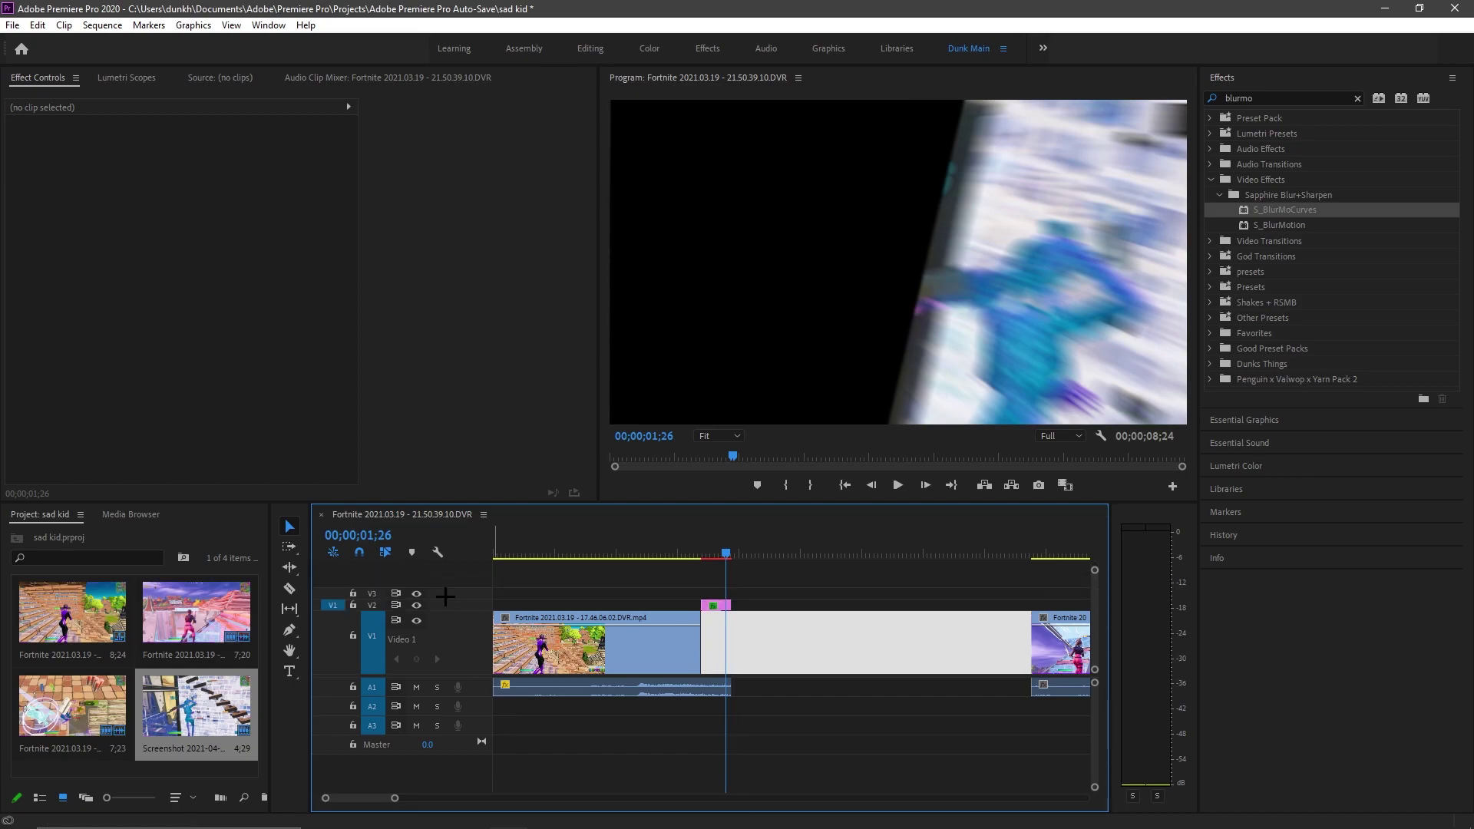
right_click(446, 597)
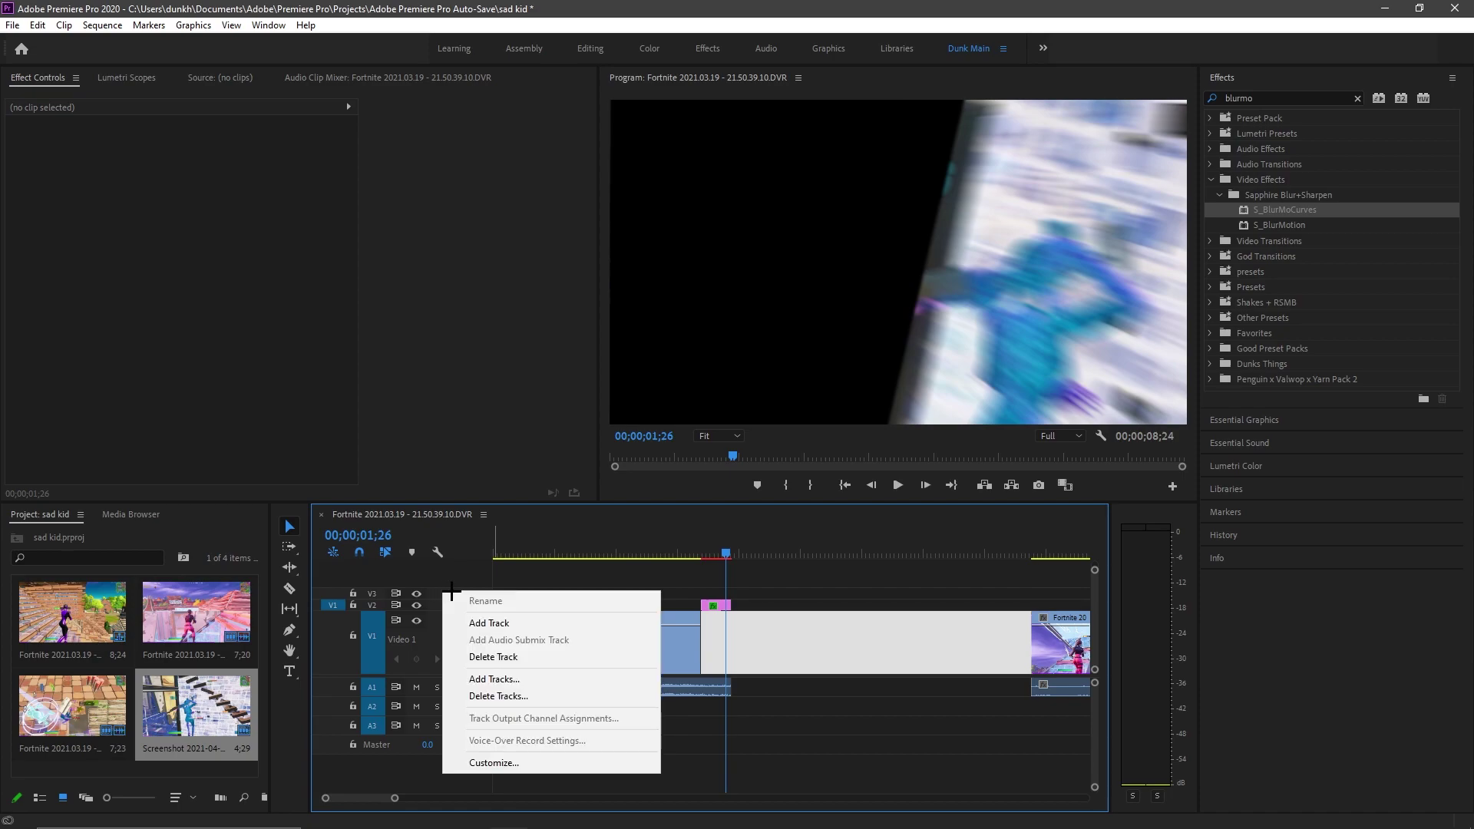
click(497, 629)
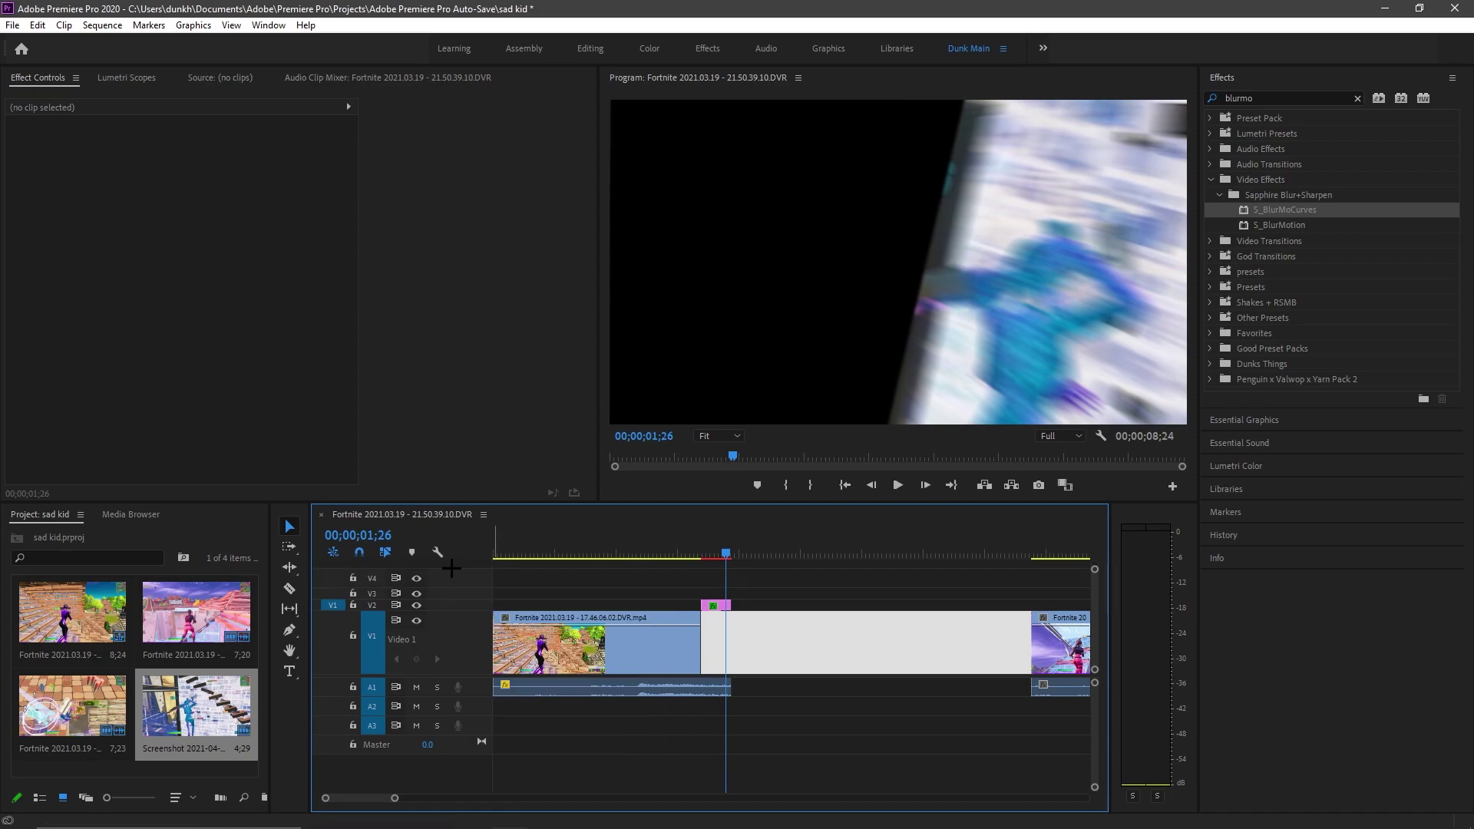
drag(460, 570, 460, 594)
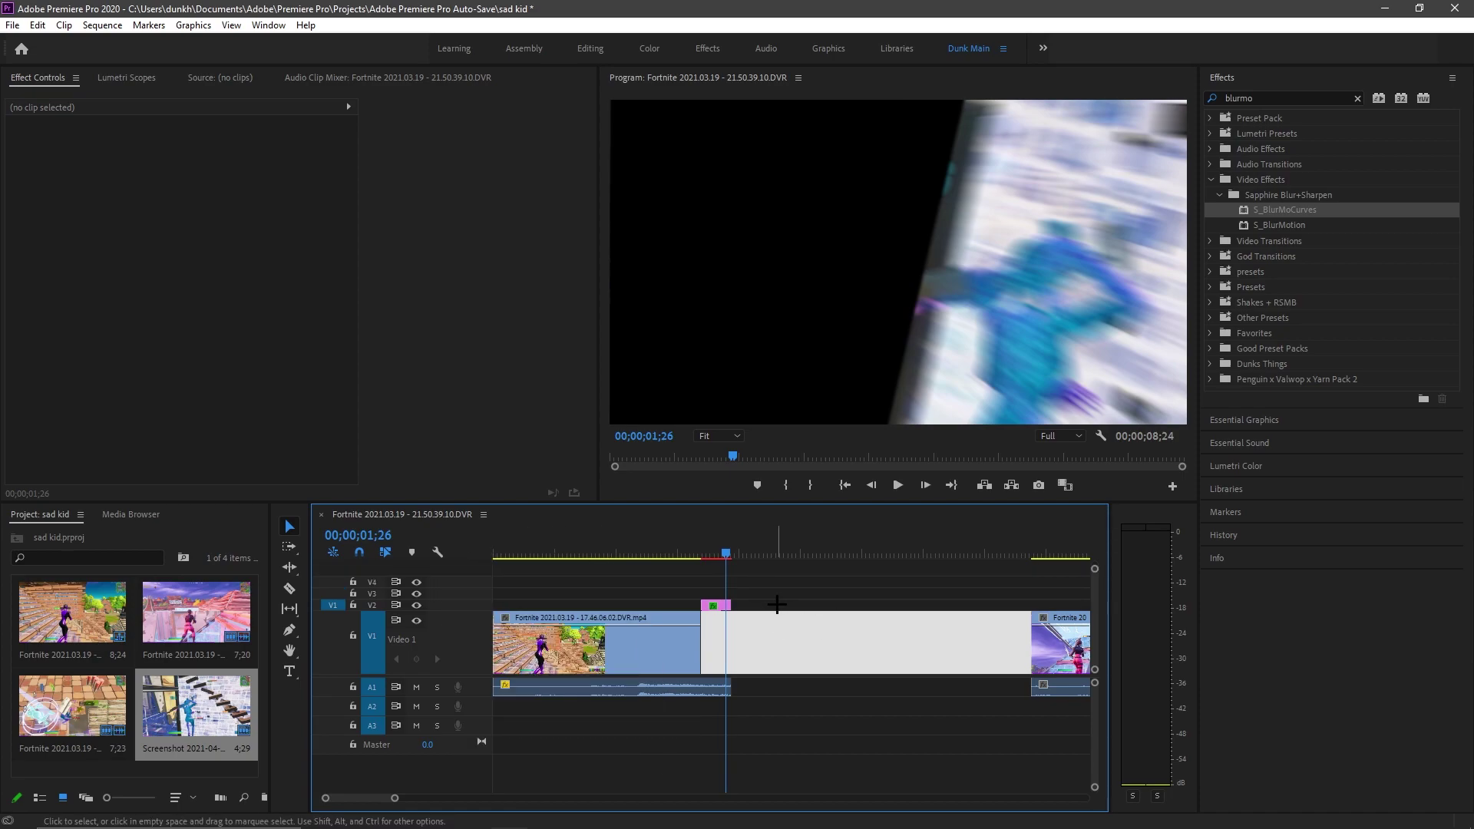
Duplicate the masked screenshot clip onto V3 and V4, aligned with the original starting at 00;00;01;20
click(777, 605)
key(=)
key(=)
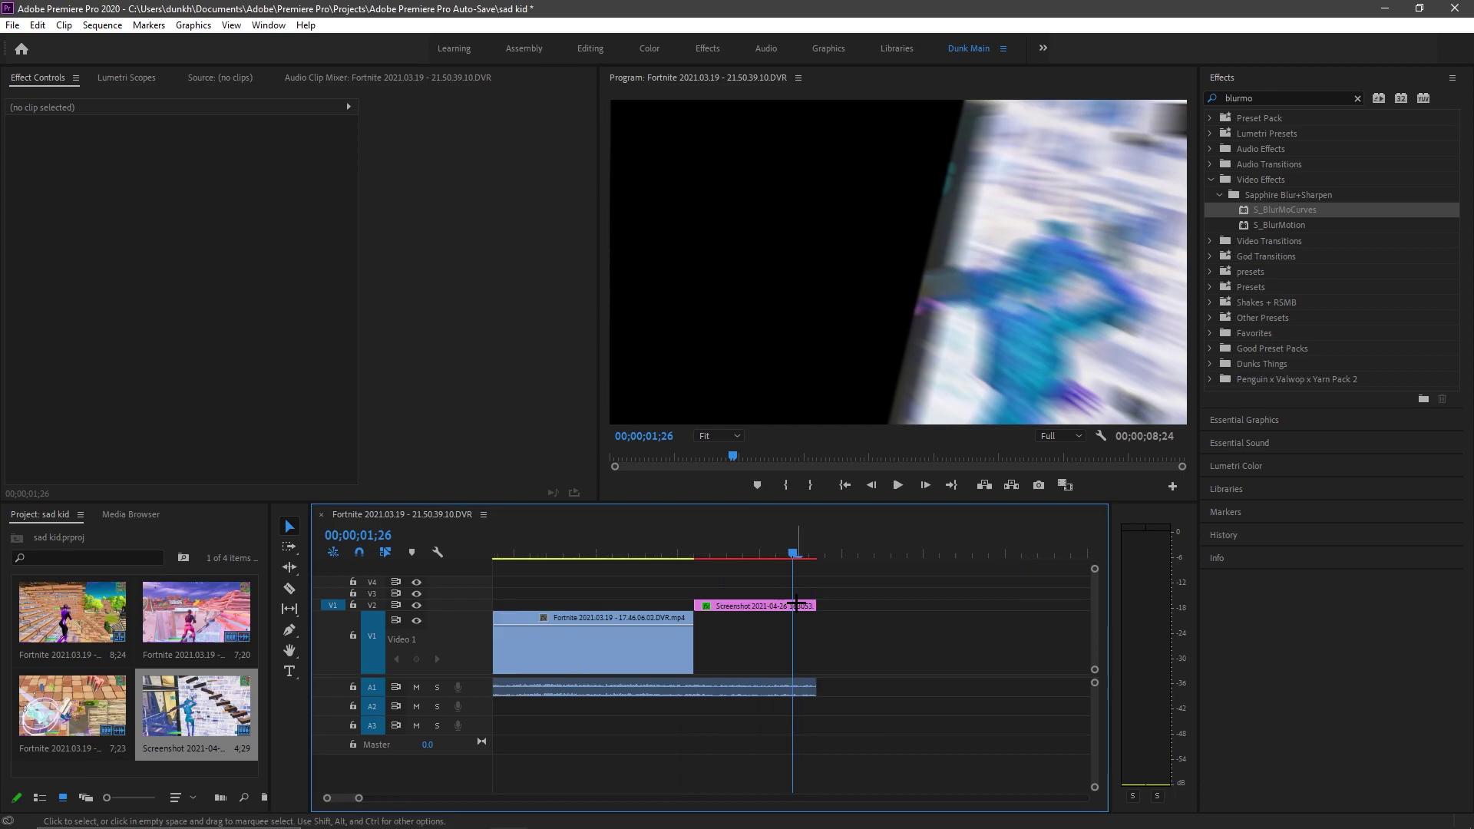
click(796, 604)
drag(793, 547, 699, 541)
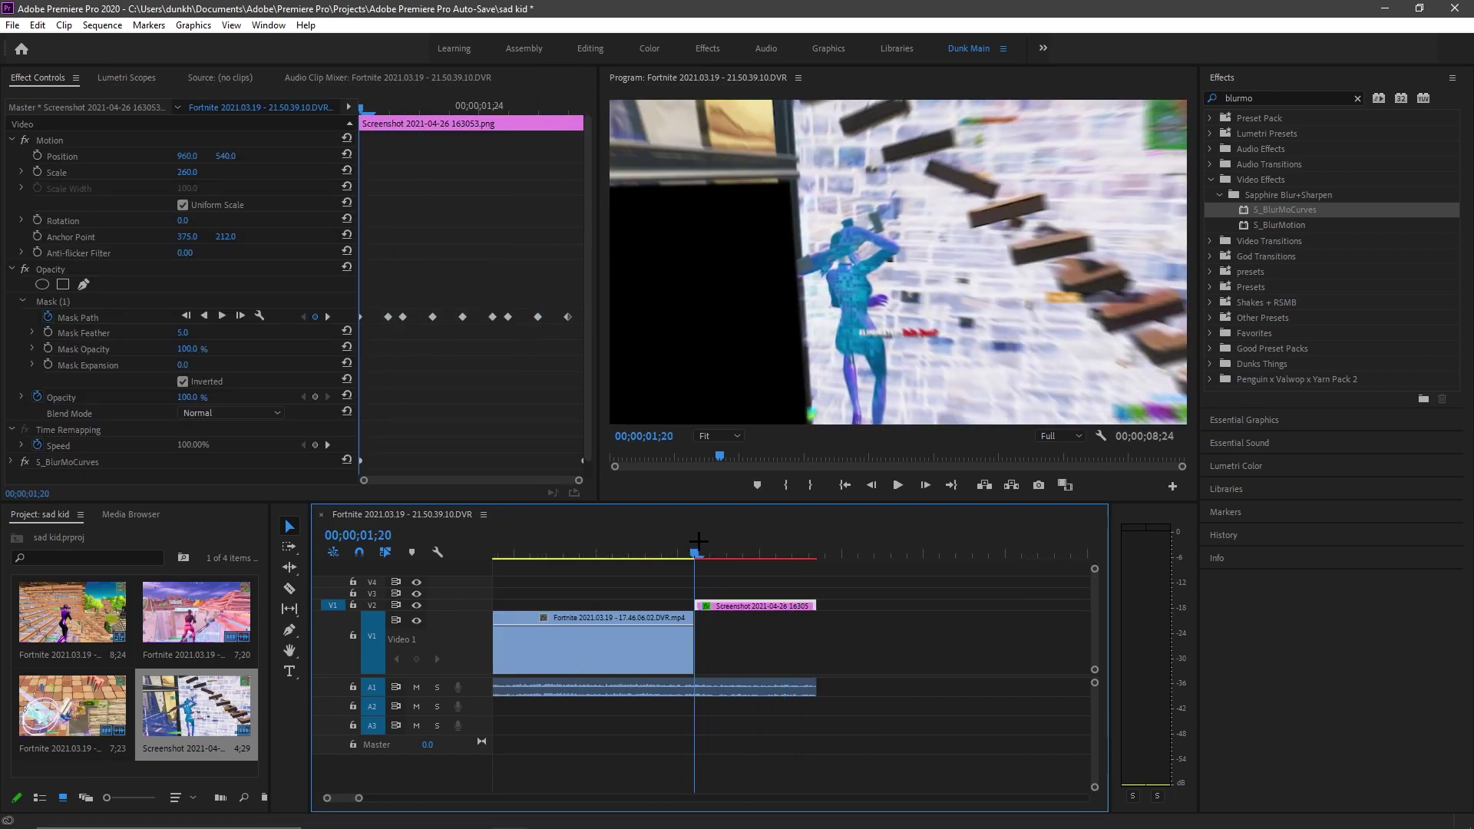
alt+drag(744, 608, 736, 585)
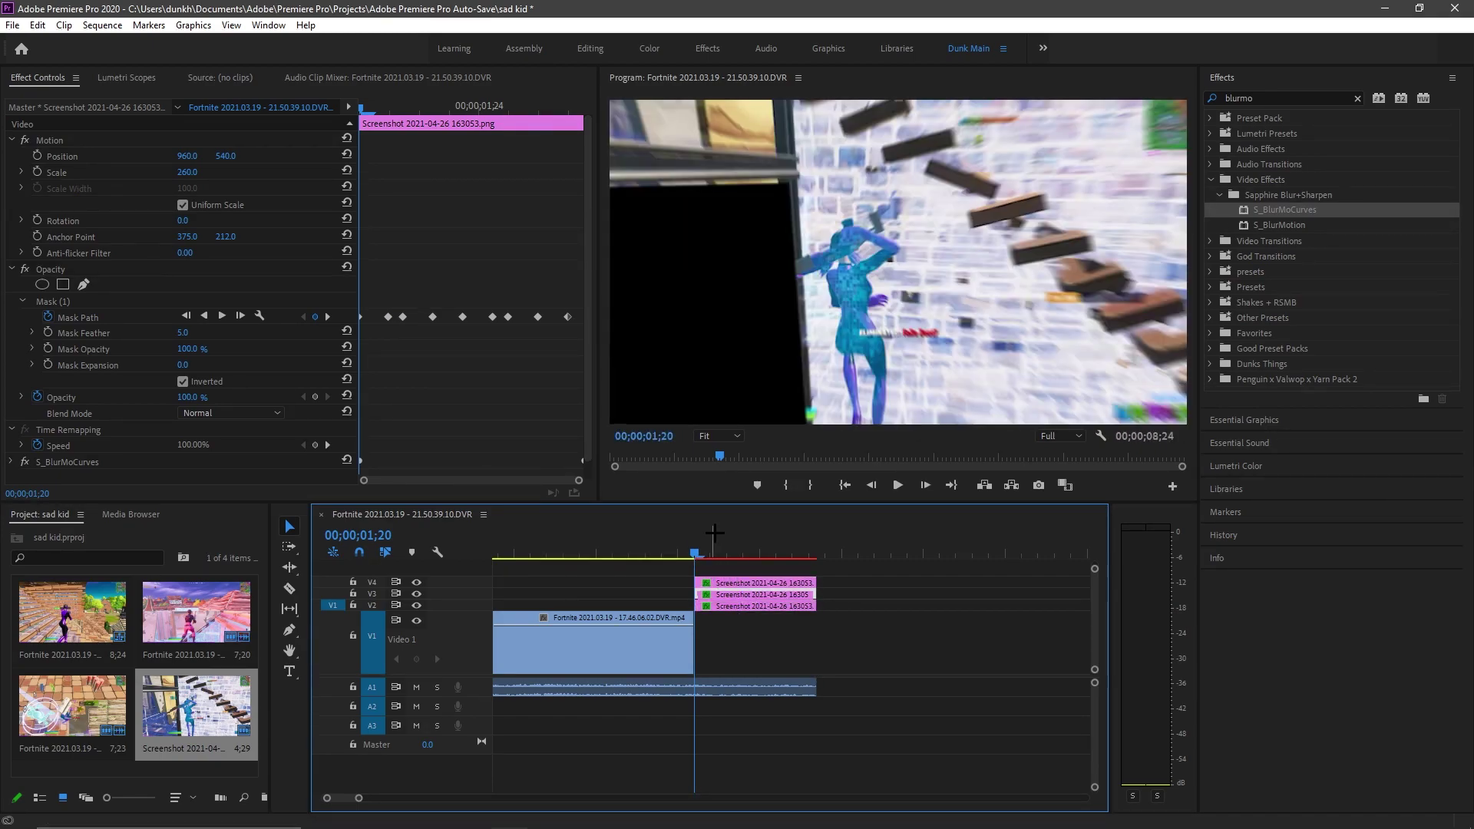
Stagger the screenshot clips by starting the V3 copy at 00;00;01;22 and the V2 clip at 00;00;01;23, then scrub past their ends
key(Right)
key(Right)
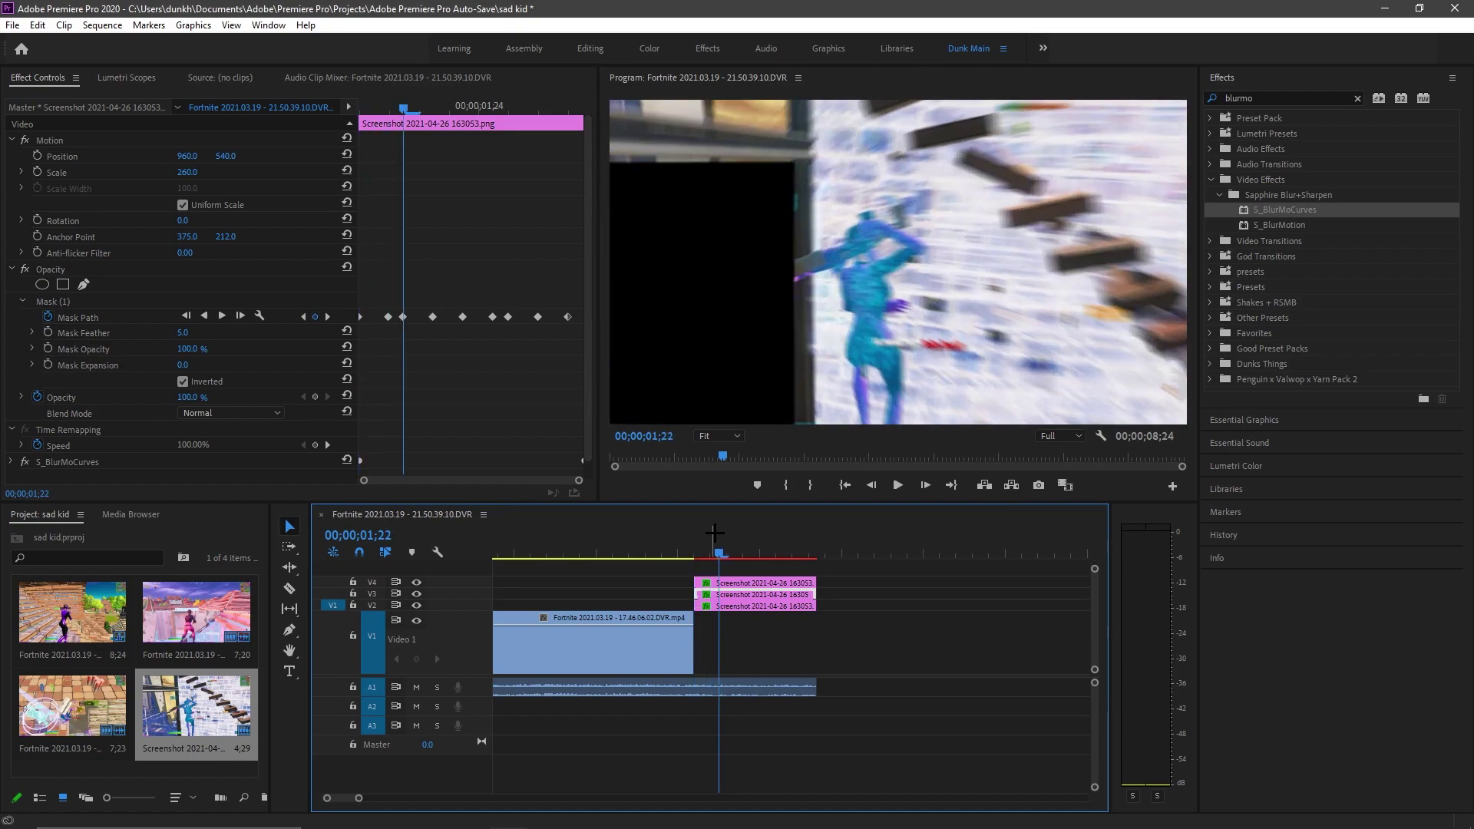
drag(746, 597, 771, 597)
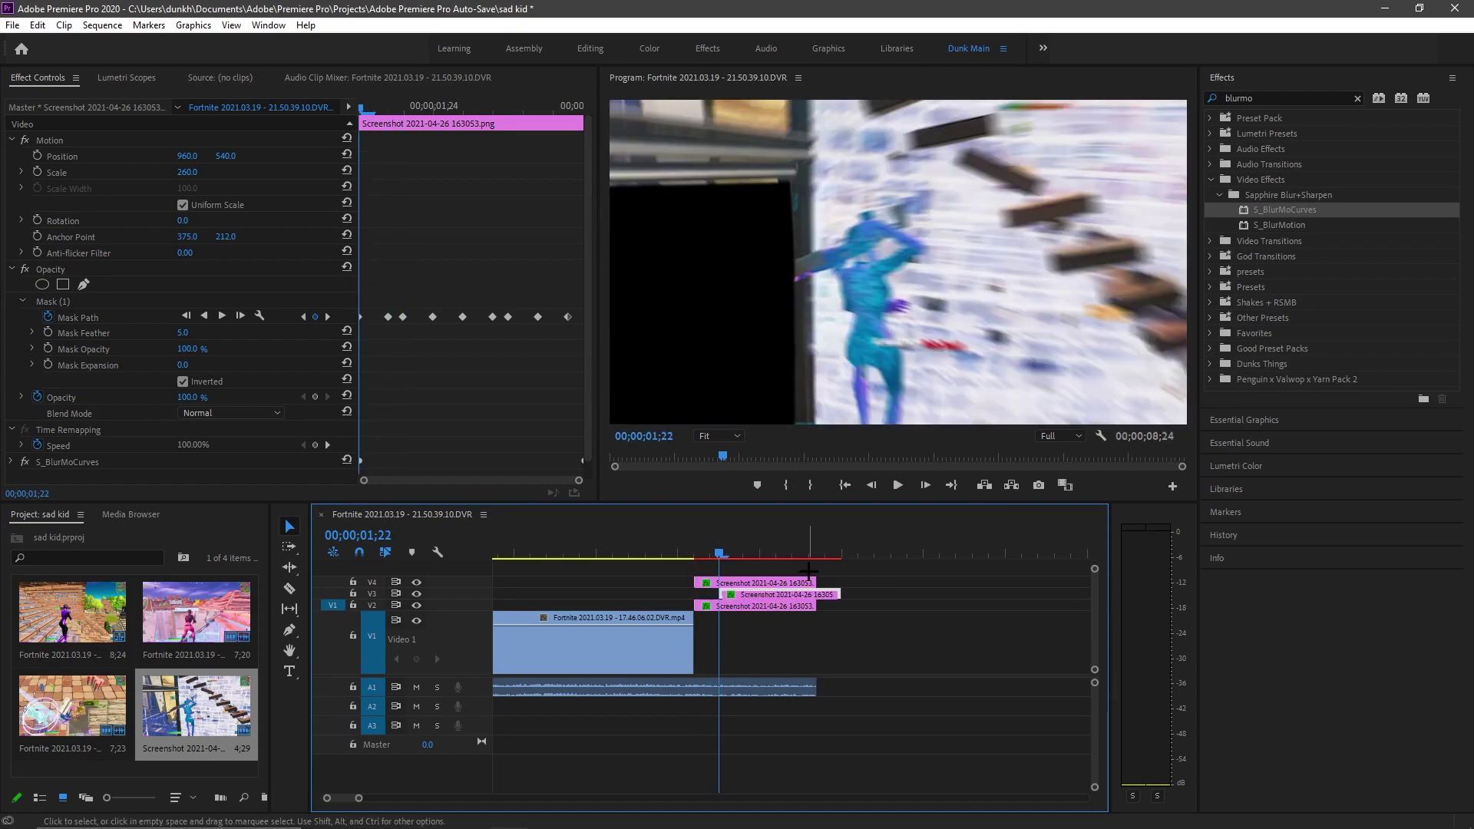
key(Right)
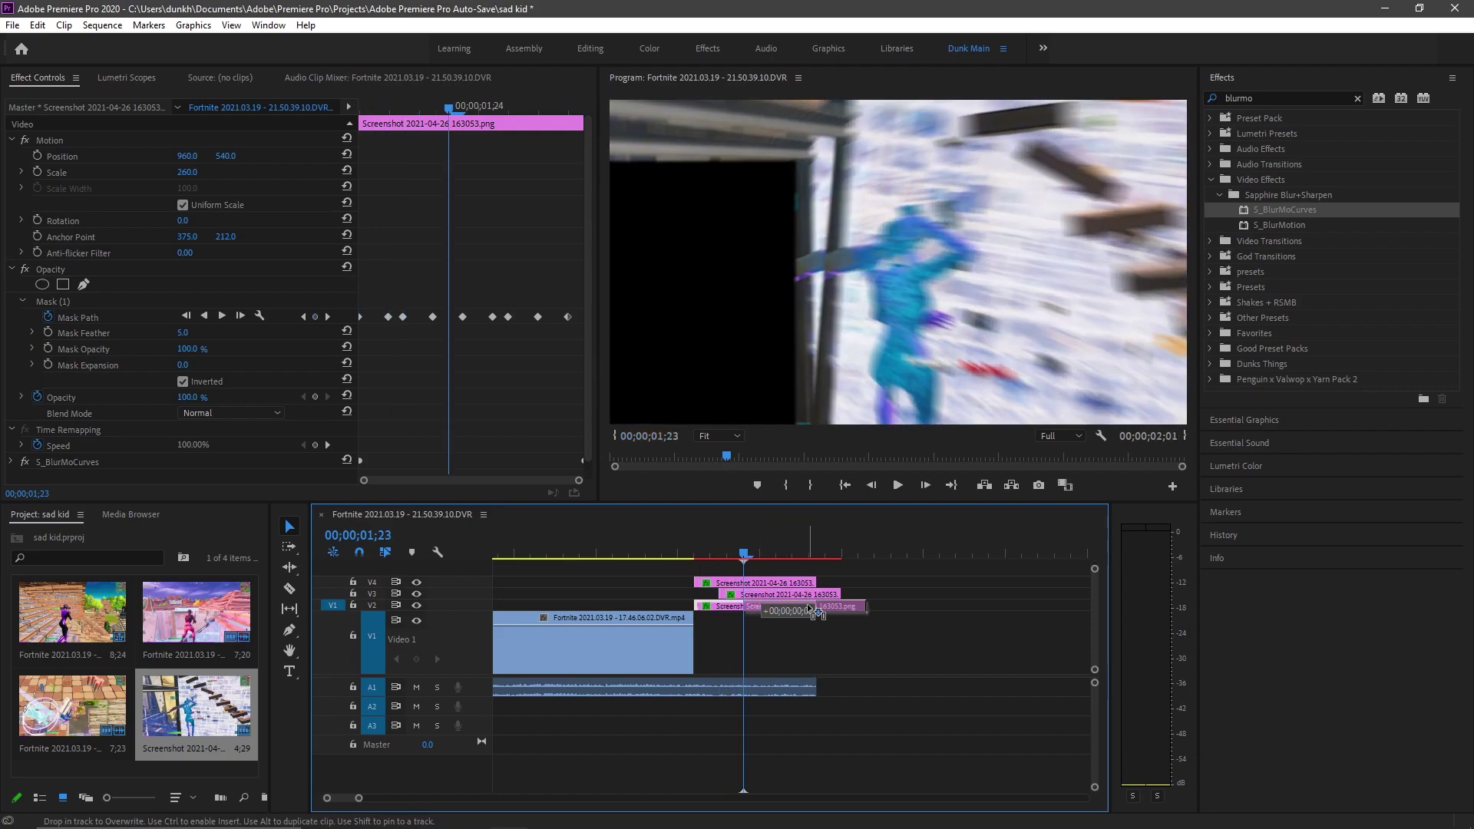
drag(813, 611, 812, 611)
drag(746, 538, 875, 581)
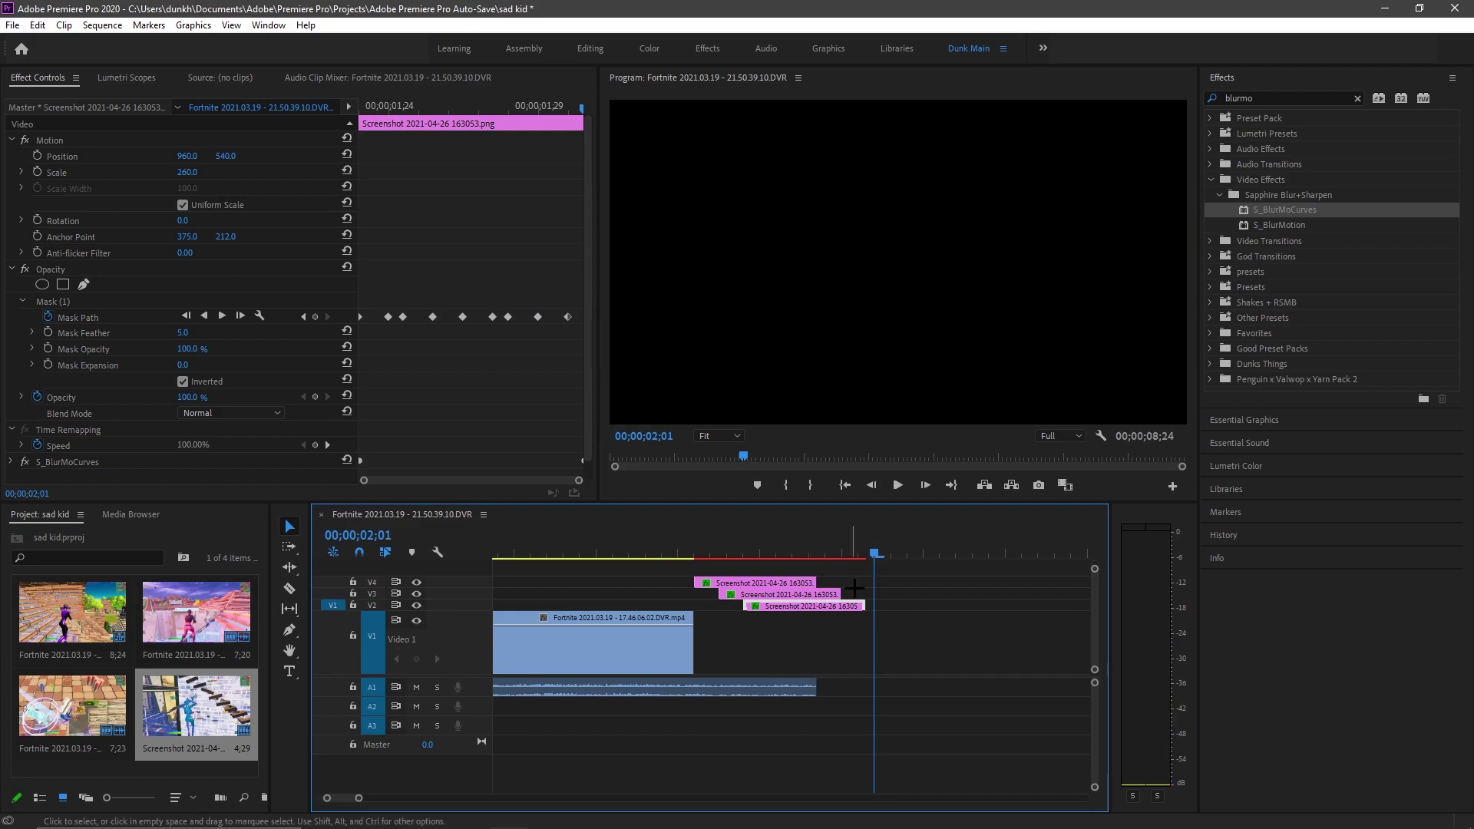
click(892, 613)
key(minus)
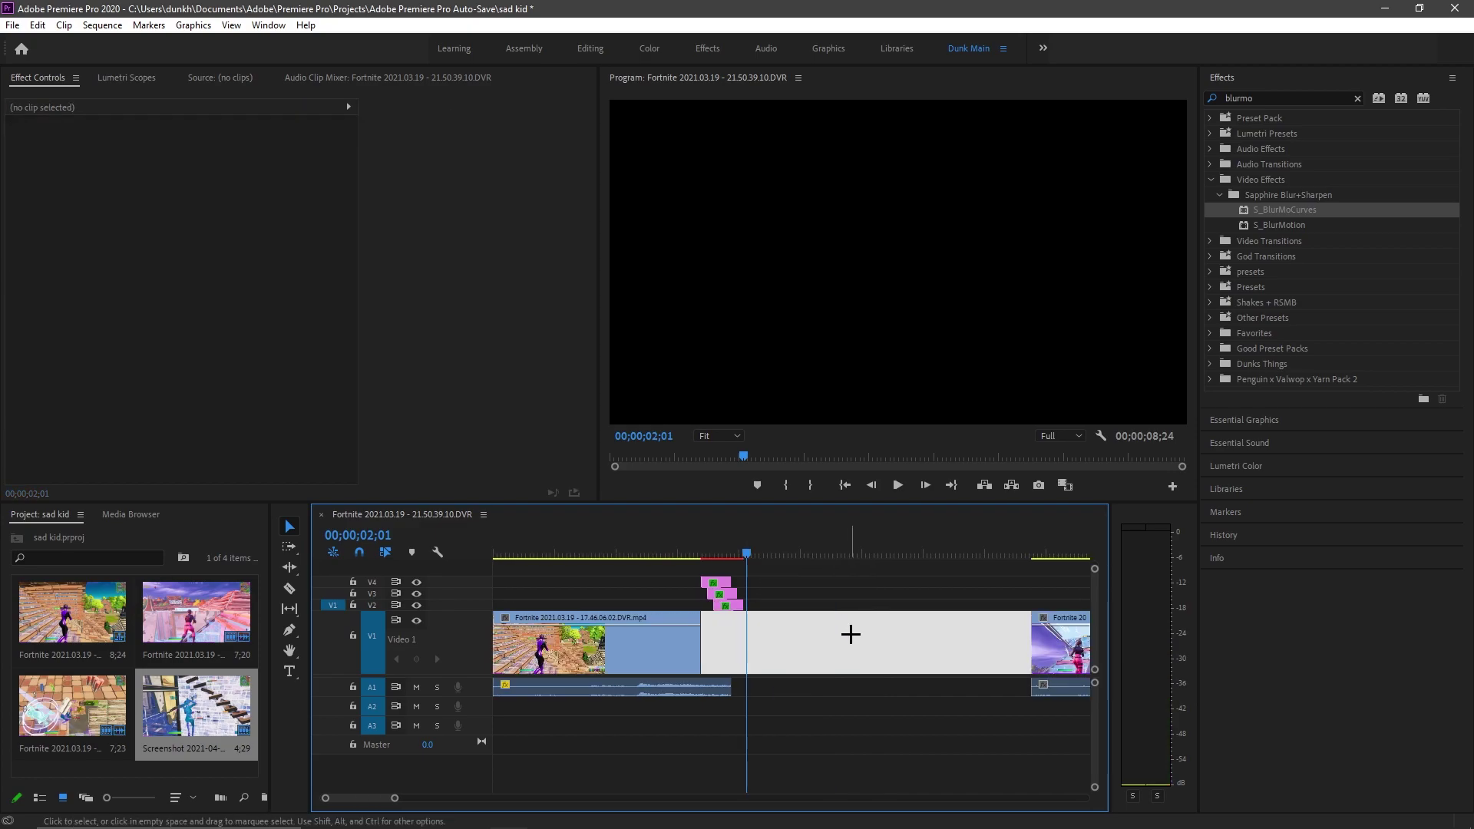
Close the gap by moving the second Fortnite clip's video against the first clip on V1 and its audio against the faded audio on A1
drag(1044, 649, 731, 652)
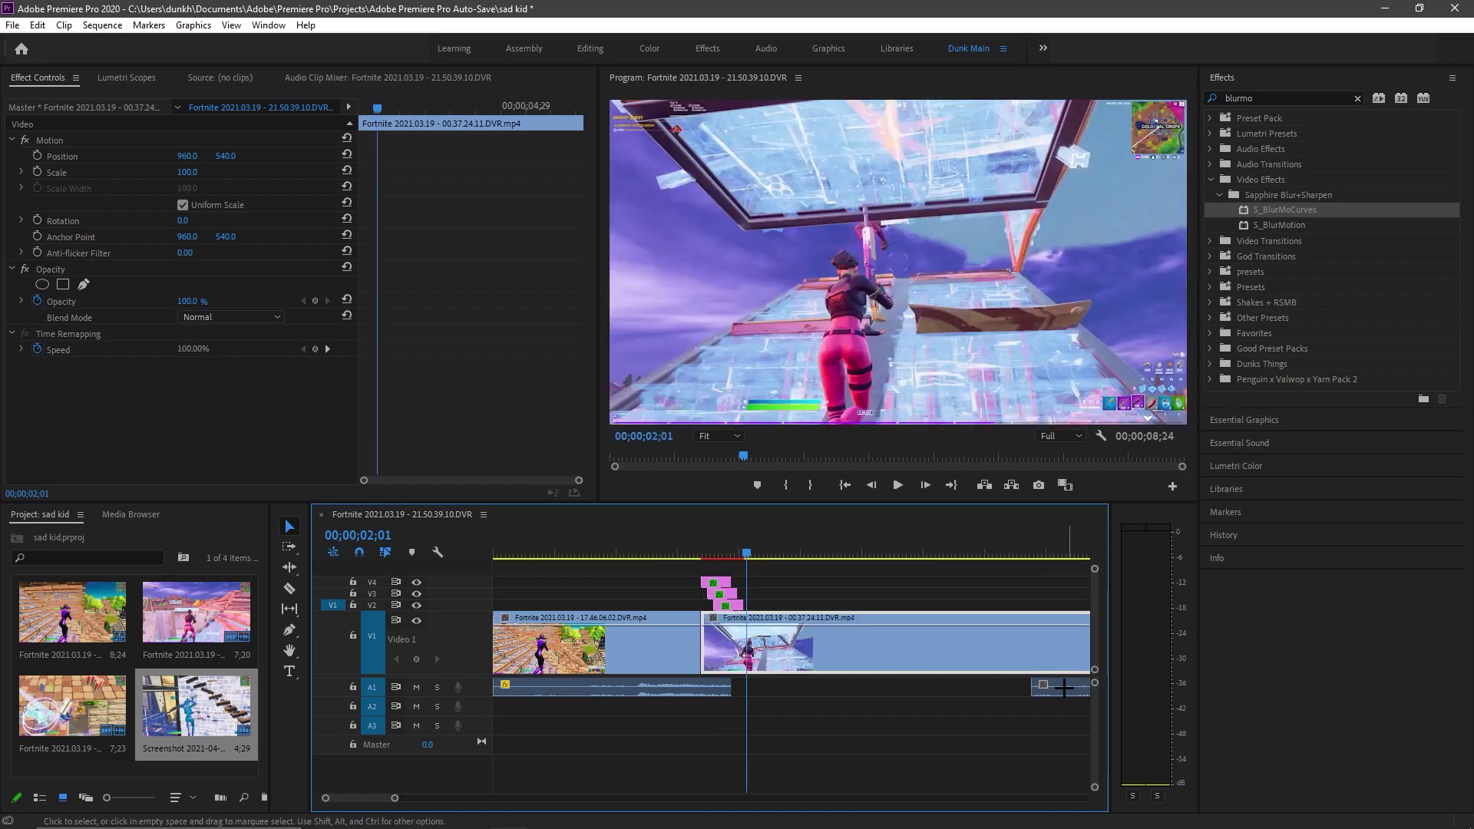
drag(1047, 687, 840, 687)
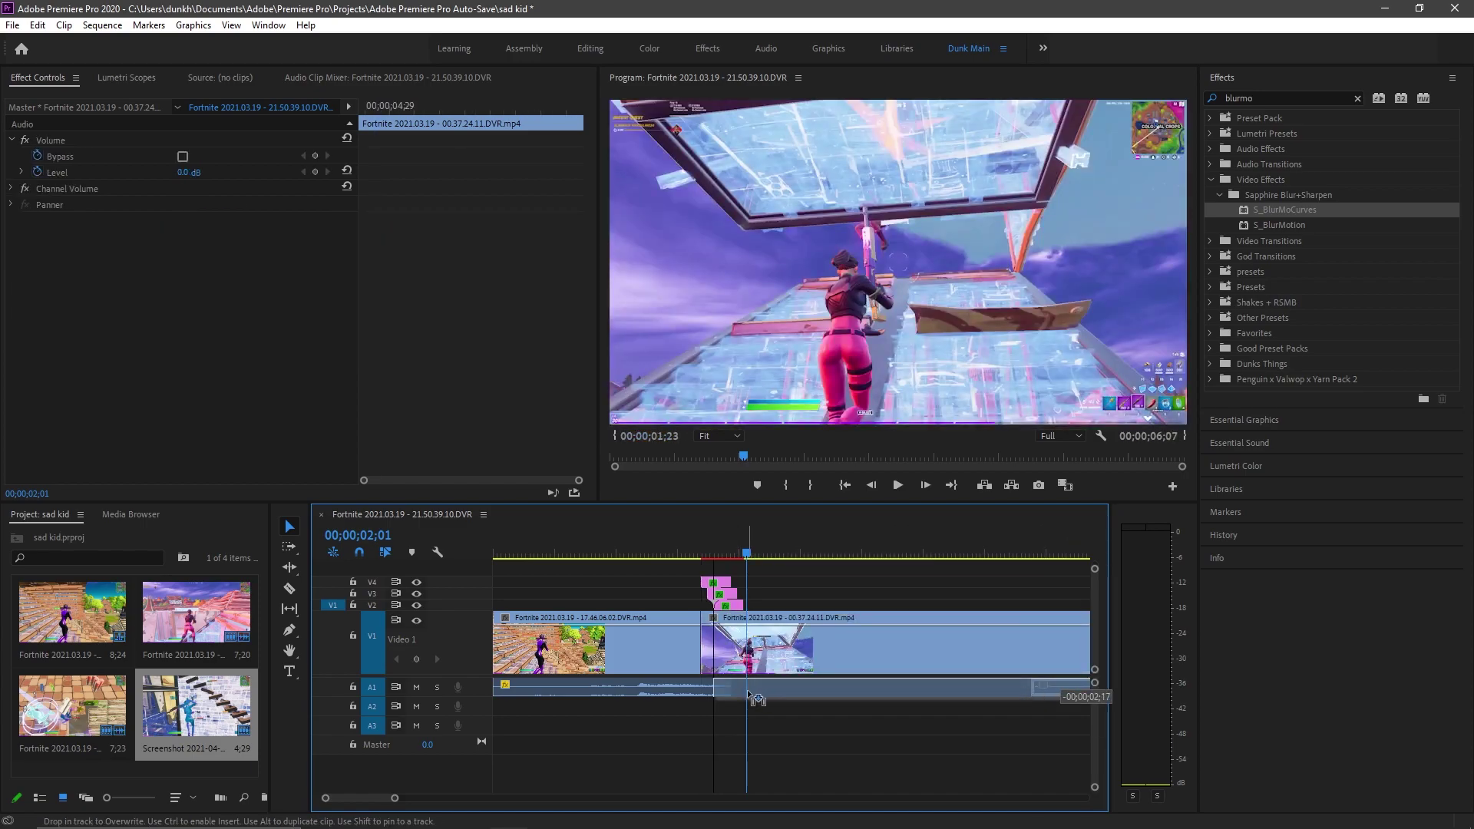
drag(766, 700, 766, 700)
Play and scrub through the staggered screenshot transition into the second clip, then review it with the whole sequence in view
key(space)
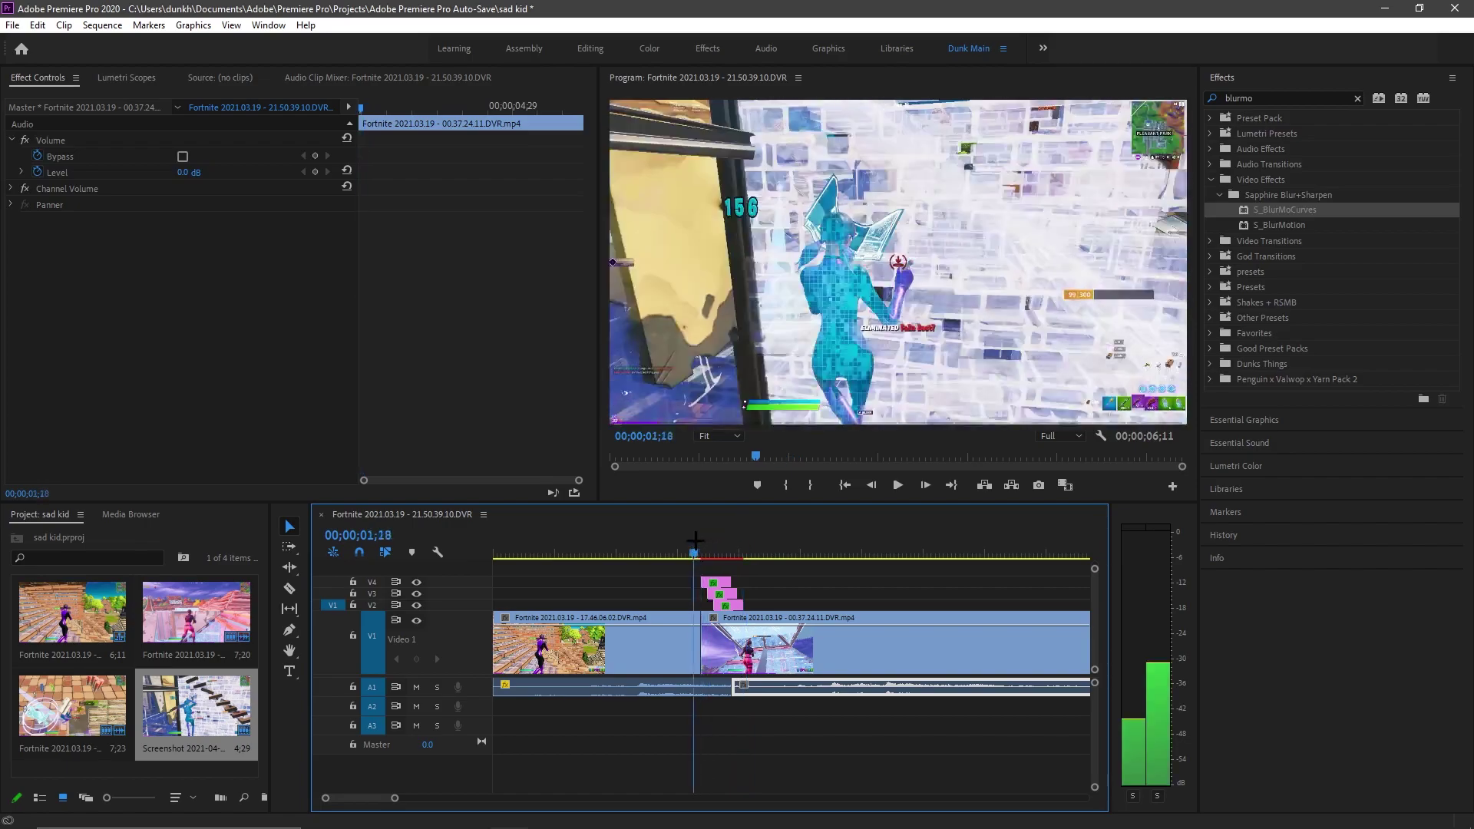
mouse_move(697, 544)
mouse_down()
mouse_move(764, 551)
mouse_move(718, 542)
mouse_up()
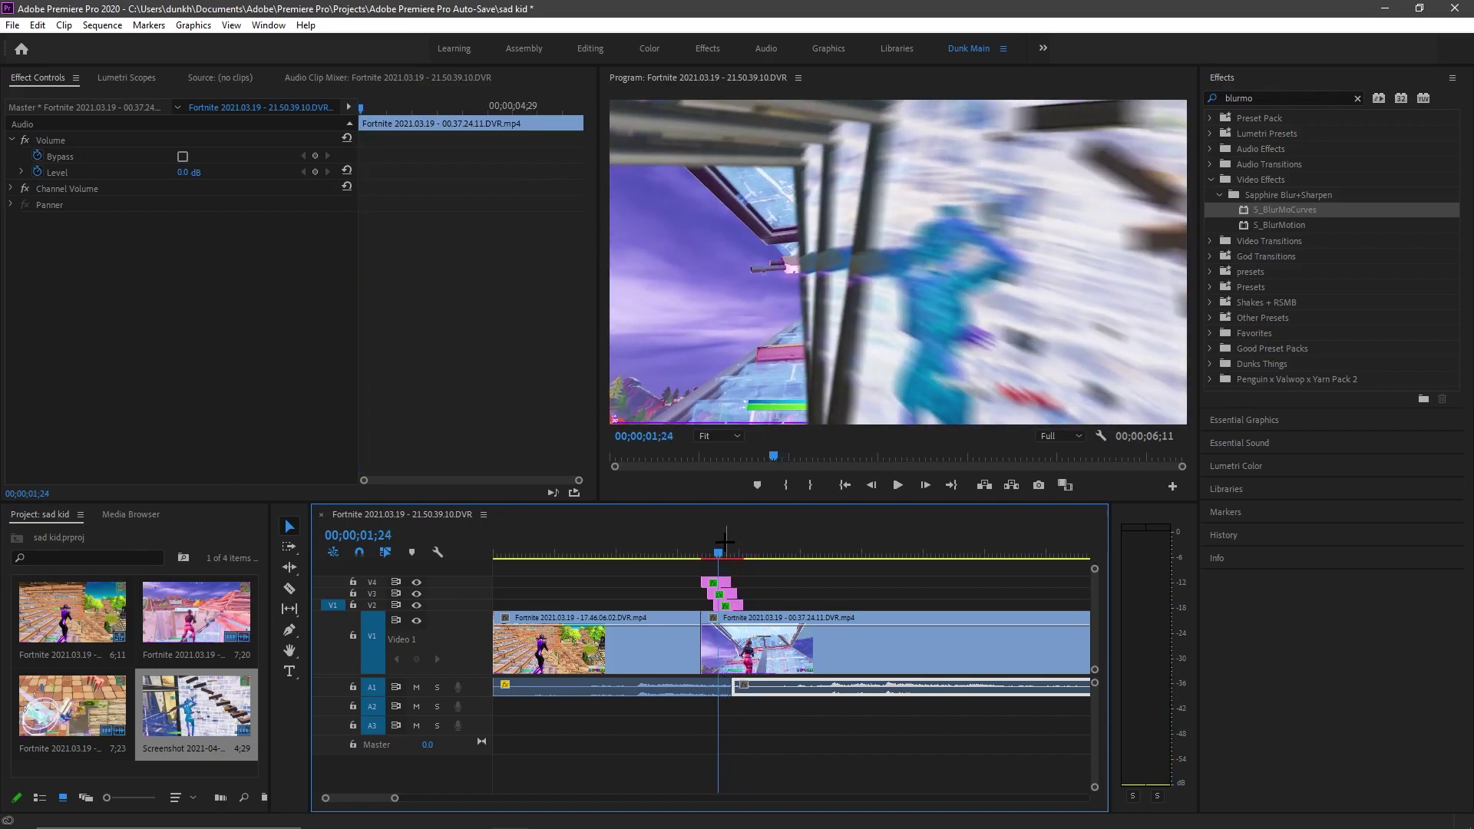
drag(718, 551, 748, 578)
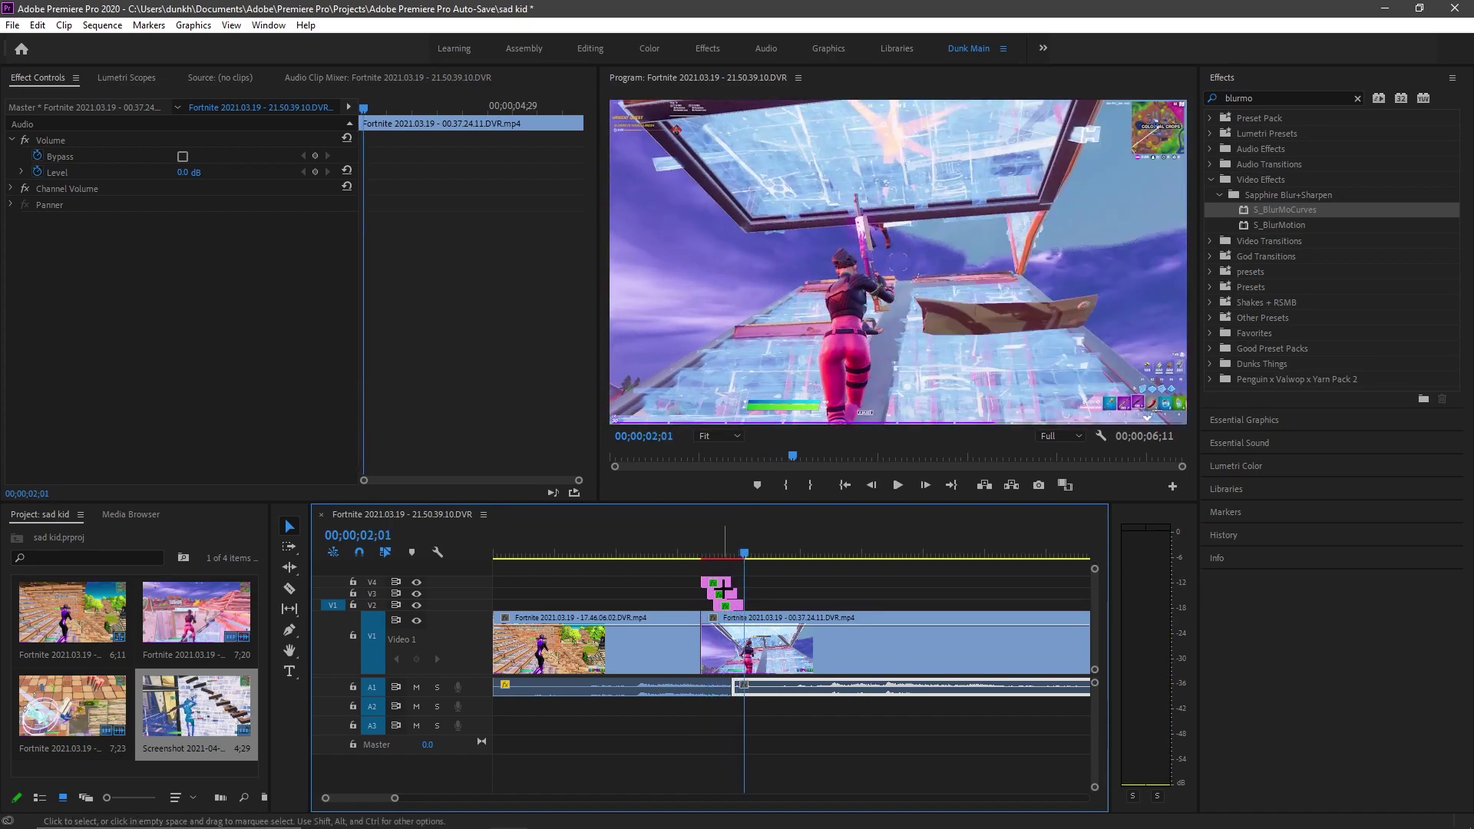
mouse_move(705, 552)
mouse_down()
mouse_move(773, 577)
mouse_move(695, 548)
mouse_up()
click(796, 573)
key(minus)
key(minus)
key(minus)
drag(522, 547, 558, 546)
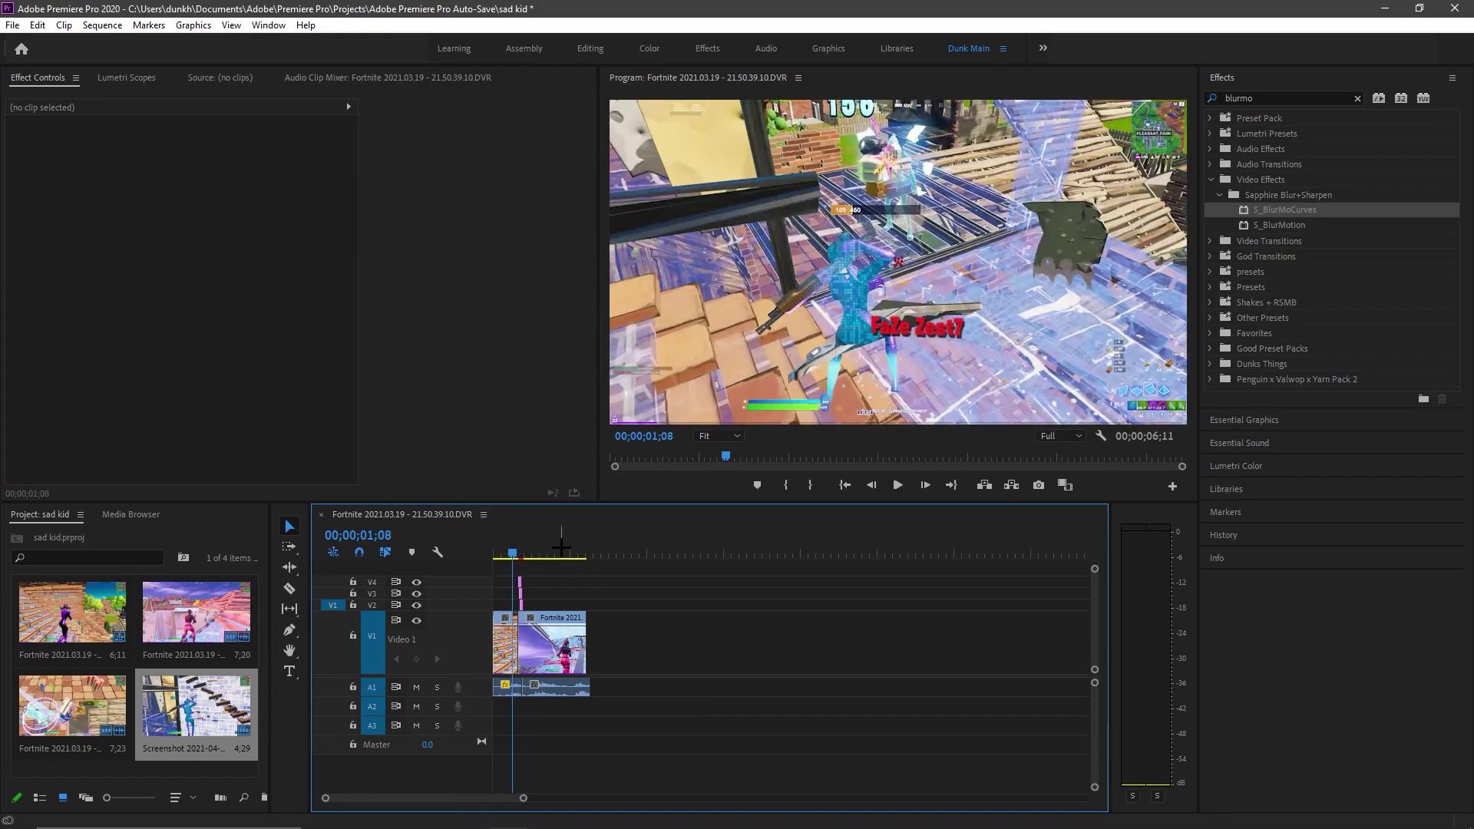